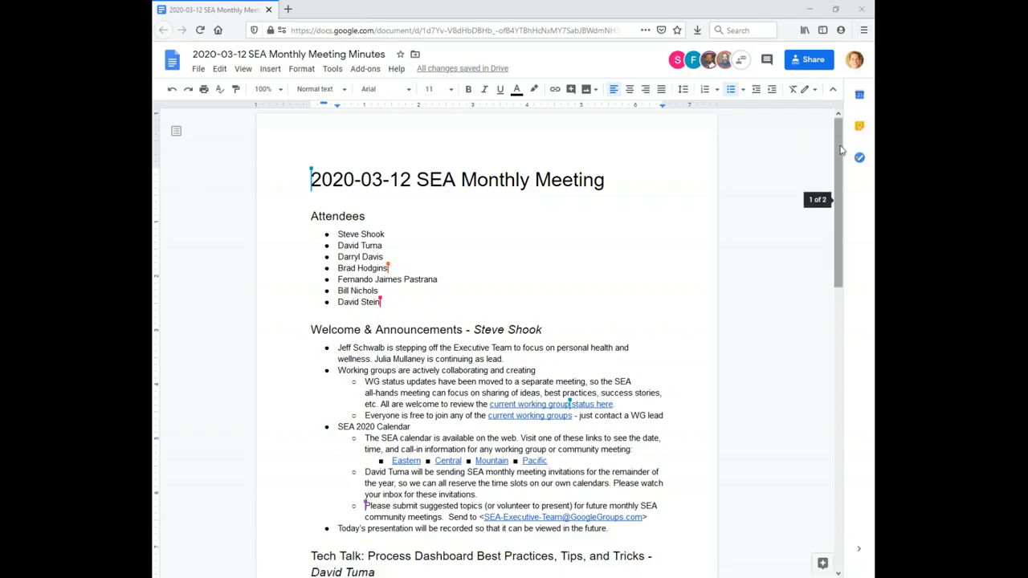
Step: Switch from the meeting minutes document to the Work Breakdown Structure window
drag(840, 149, 840, 219)
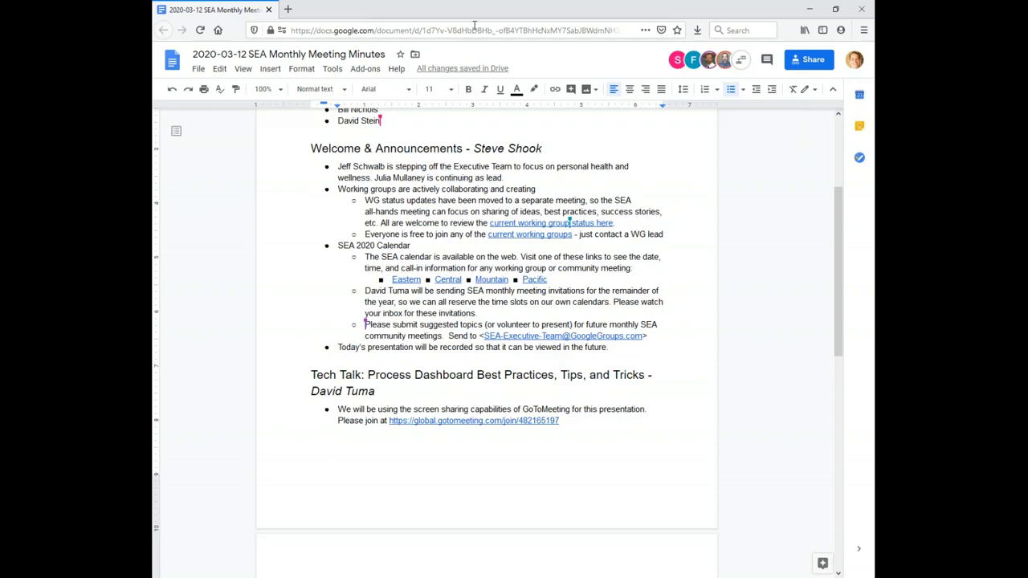
click(809, 9)
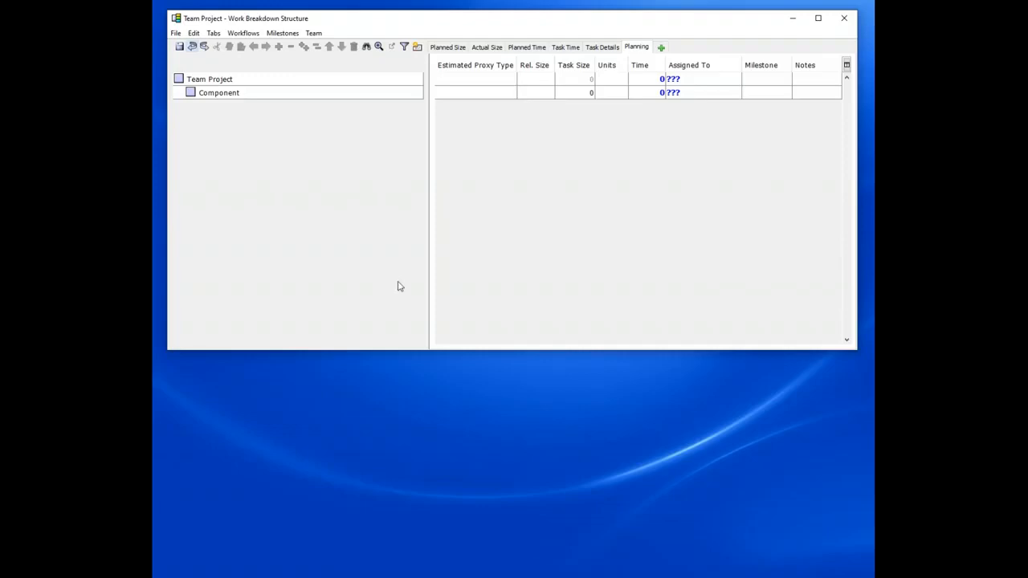
Step: Set the Work Breakdown Structure zoom to 126% and close the zoom dialog
click(378, 48)
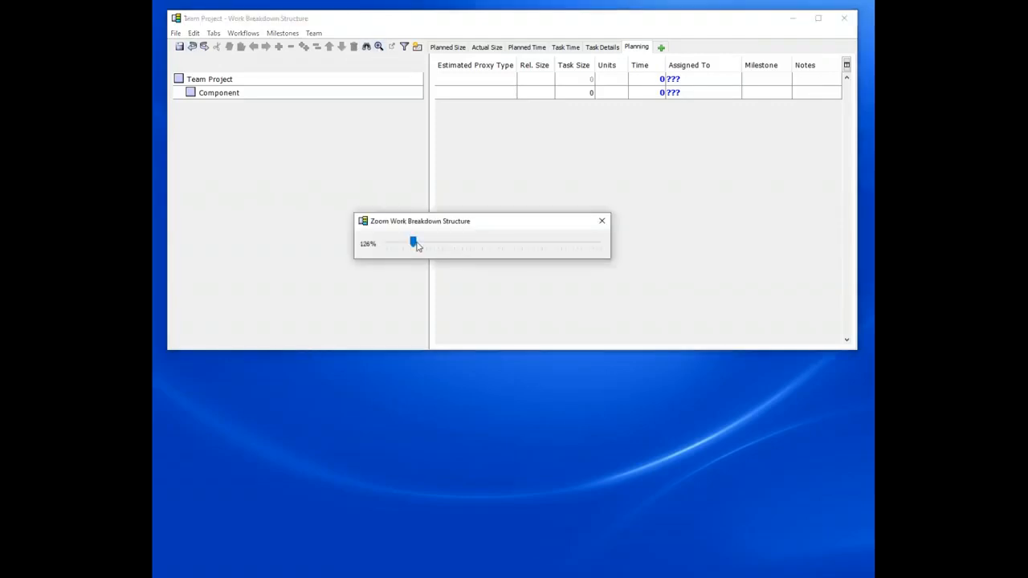
mouse_move(415, 246)
mouse_down()
mouse_move(404, 246)
mouse_move(439, 246)
mouse_move(416, 252)
mouse_up()
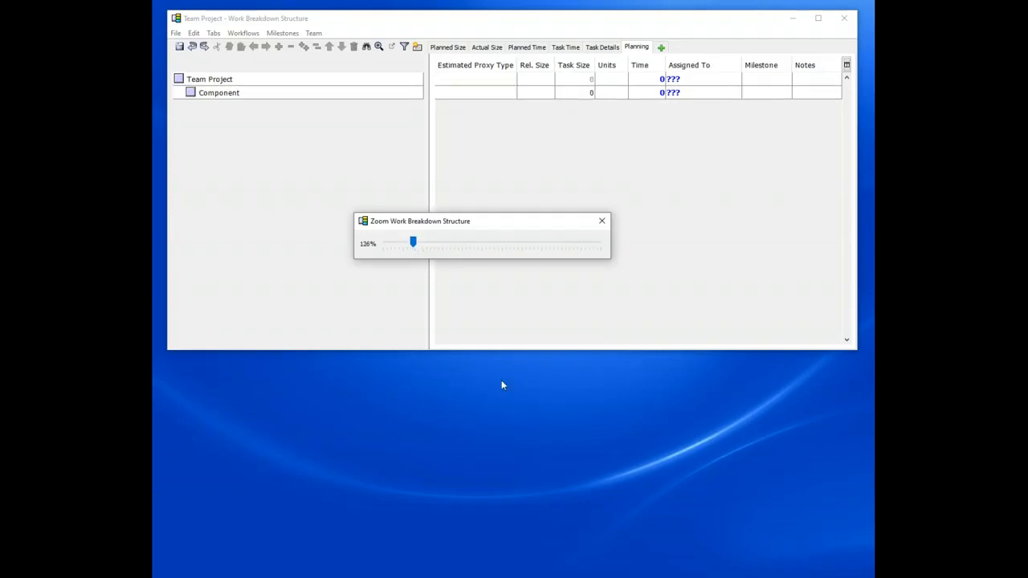
click(604, 224)
Step: Open the team member list and review its team schedule options without changing them
click(318, 34)
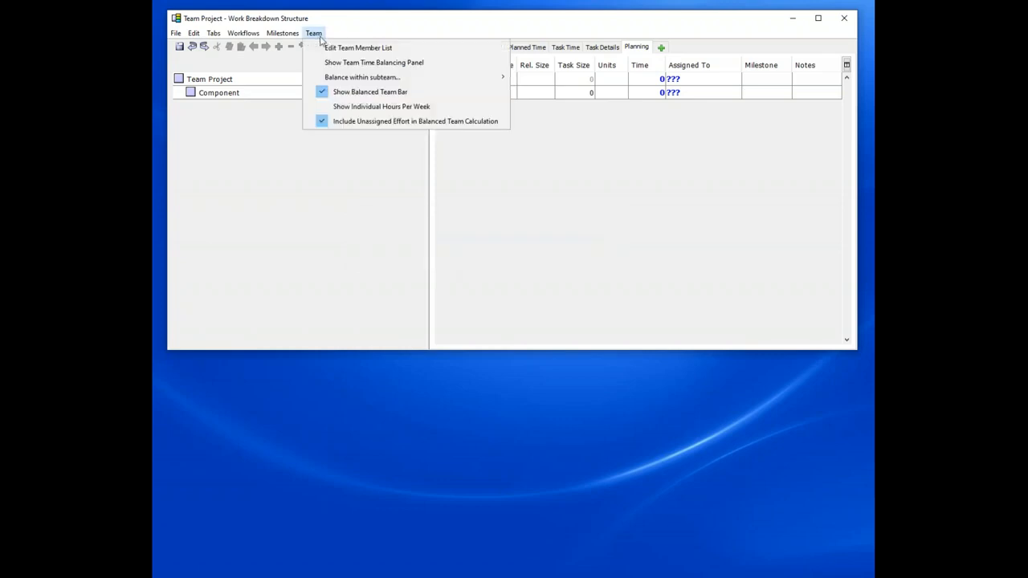
click(357, 48)
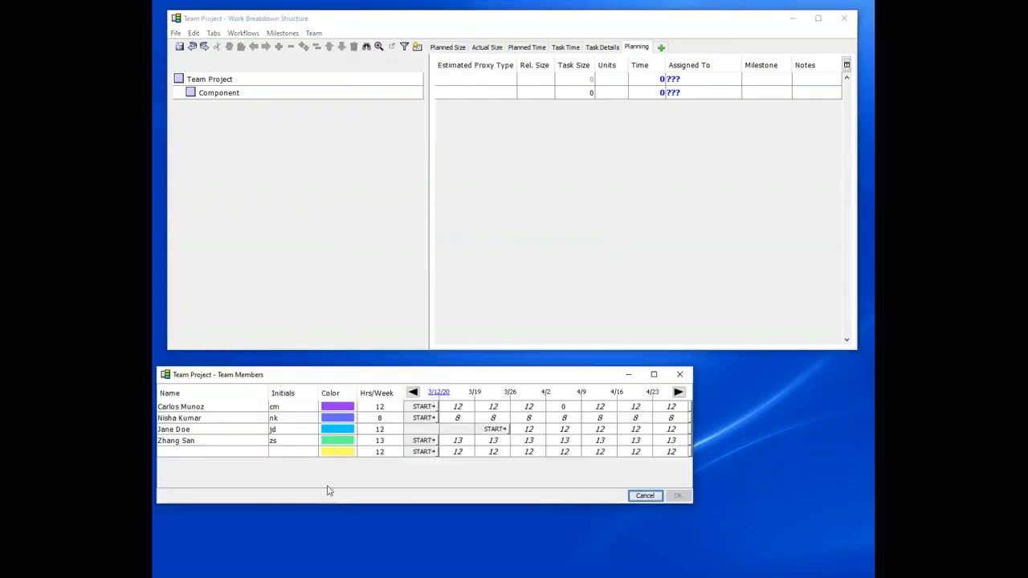
drag(398, 379, 499, 242)
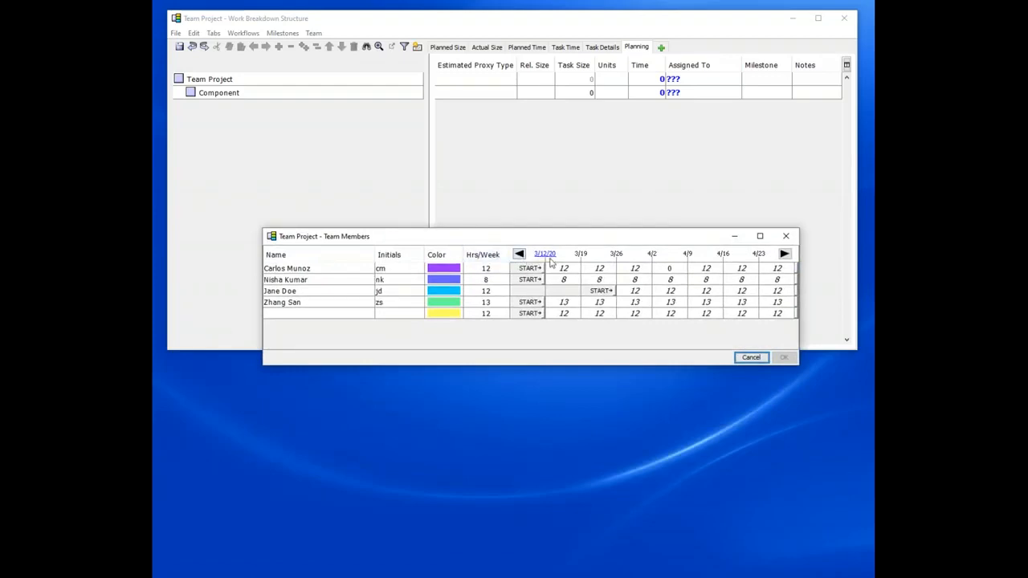
drag(489, 240, 484, 215)
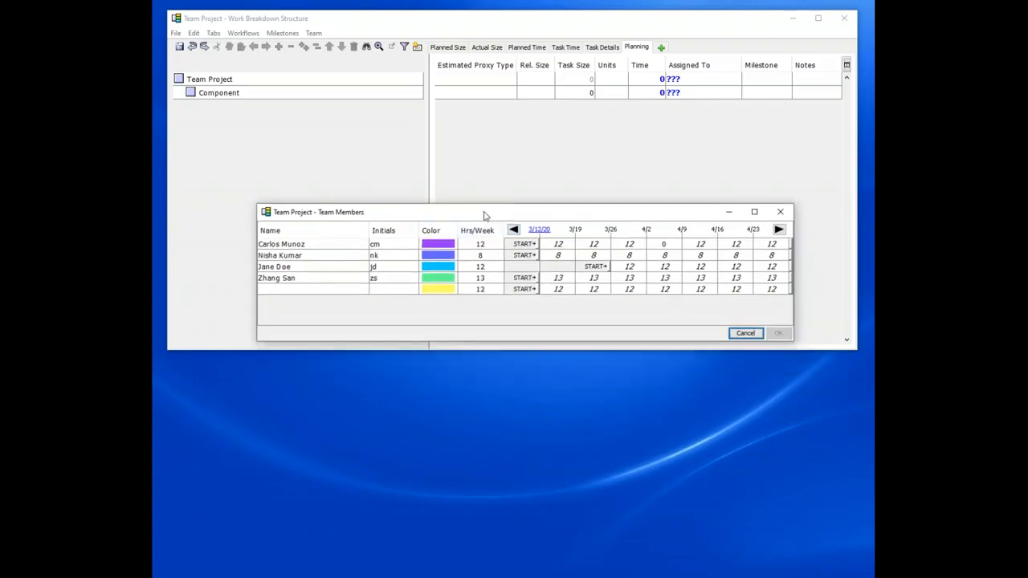
click(540, 230)
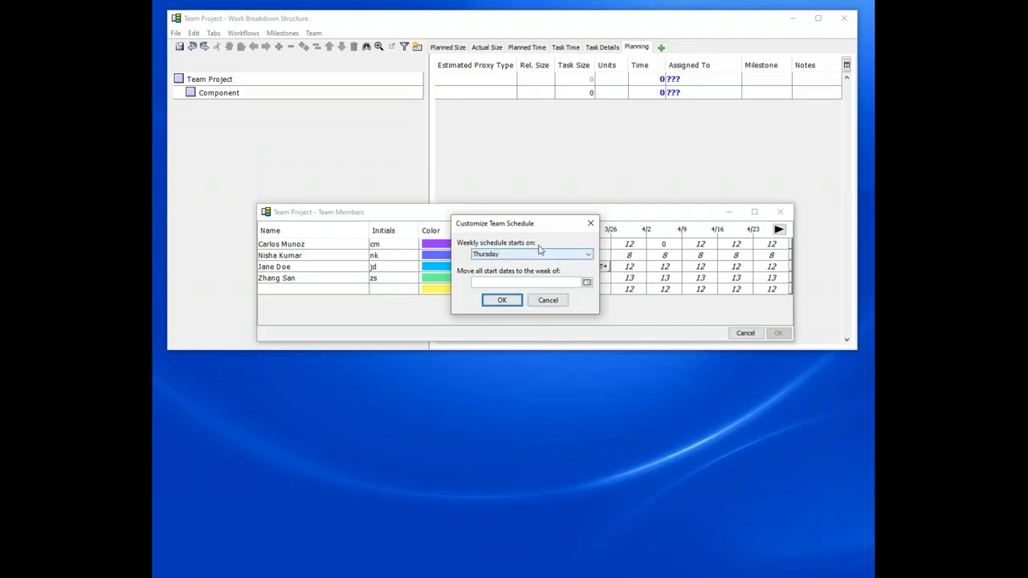
click(538, 300)
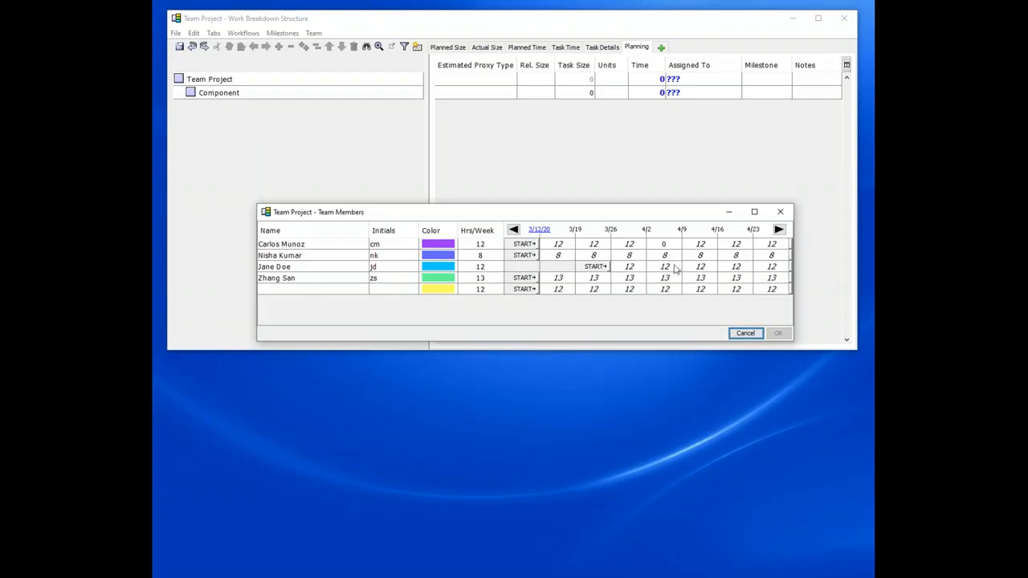
Step: Move the third team member up to second place in the team list and save it
click(297, 269)
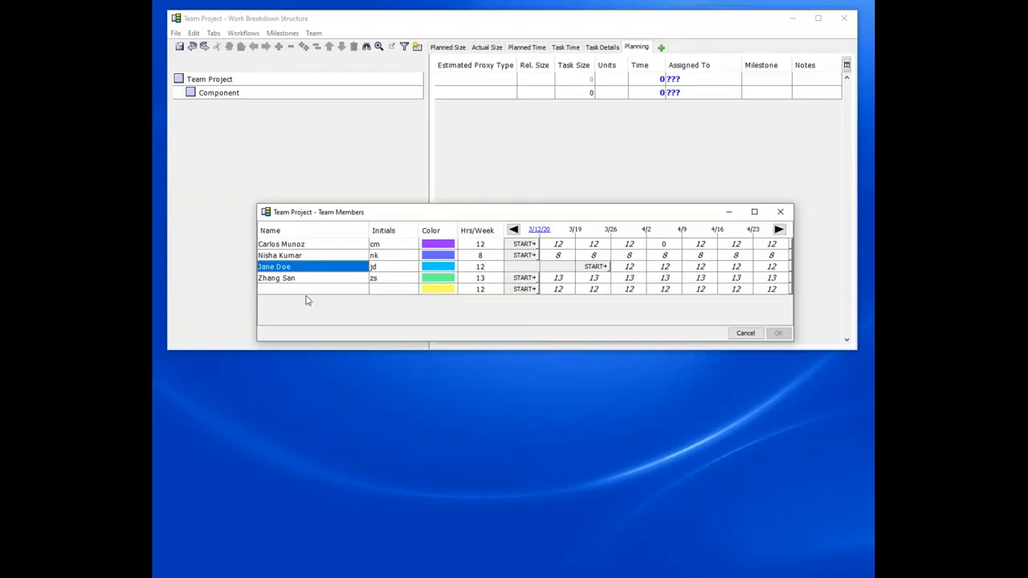
drag(287, 270, 292, 257)
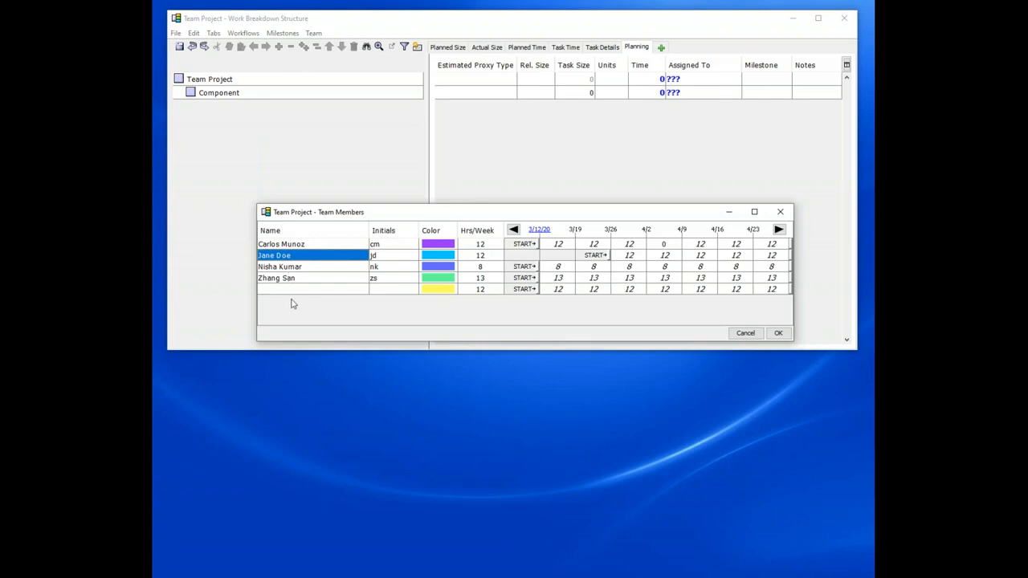
click(778, 334)
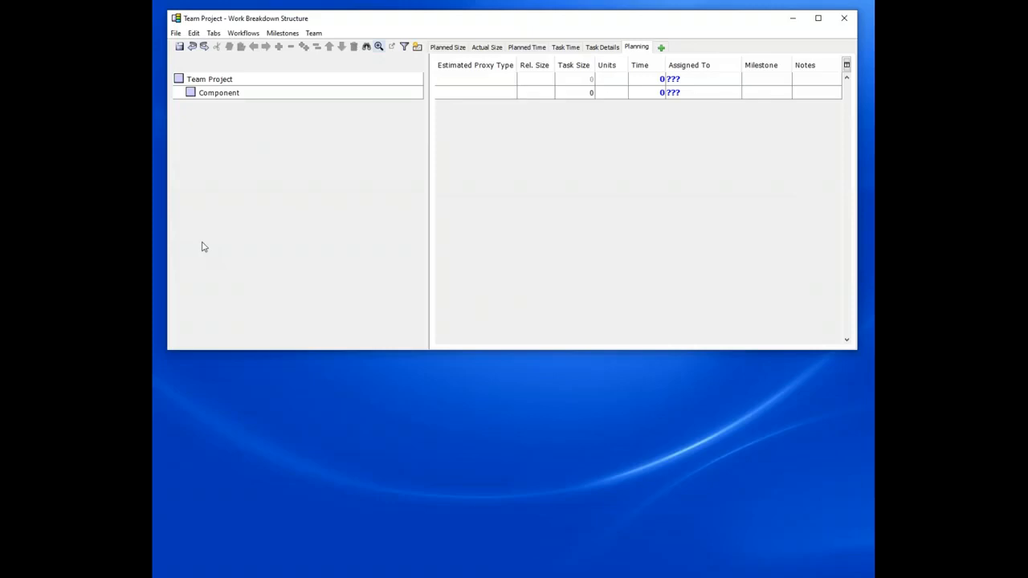
Step: Rename the Component node to Engine
click(265, 92)
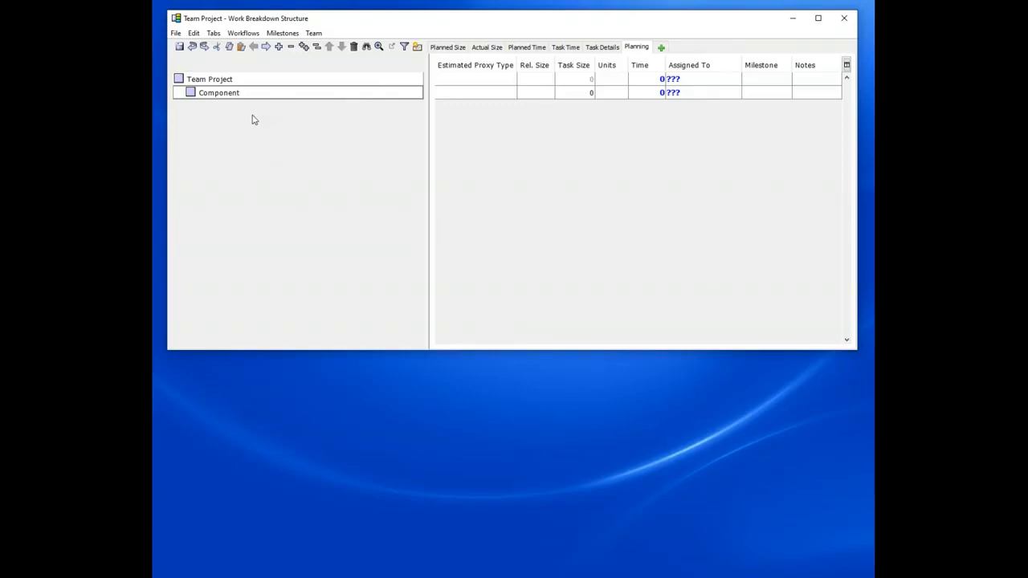
key(ctrl+a)
text(Engine)
key(Return)
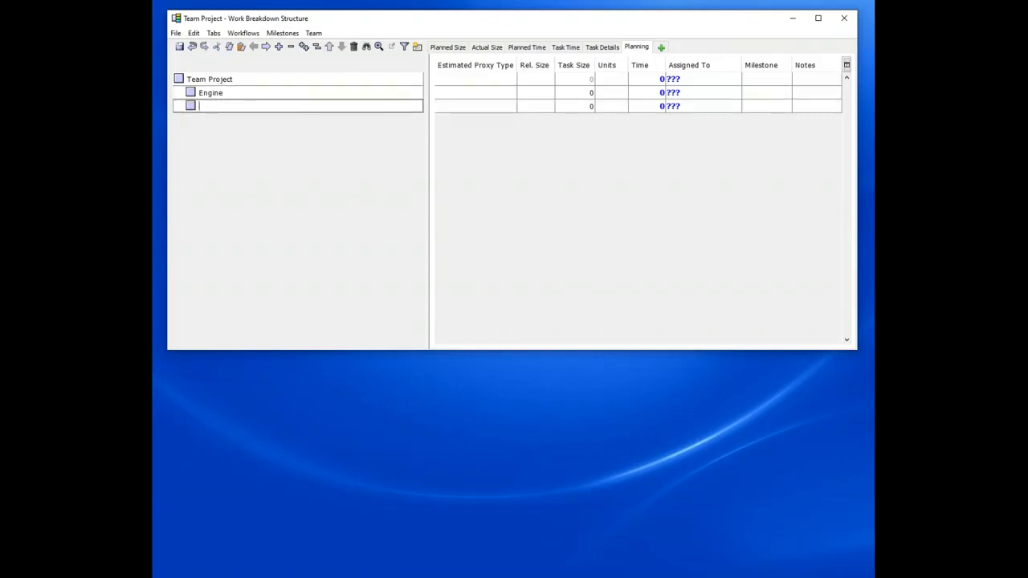
Step: Add child components Rules, Workflow, Reporting and Object-Relational Mapper under Engine
key(Tab)
text(Rules, Workflow)
key(Return)
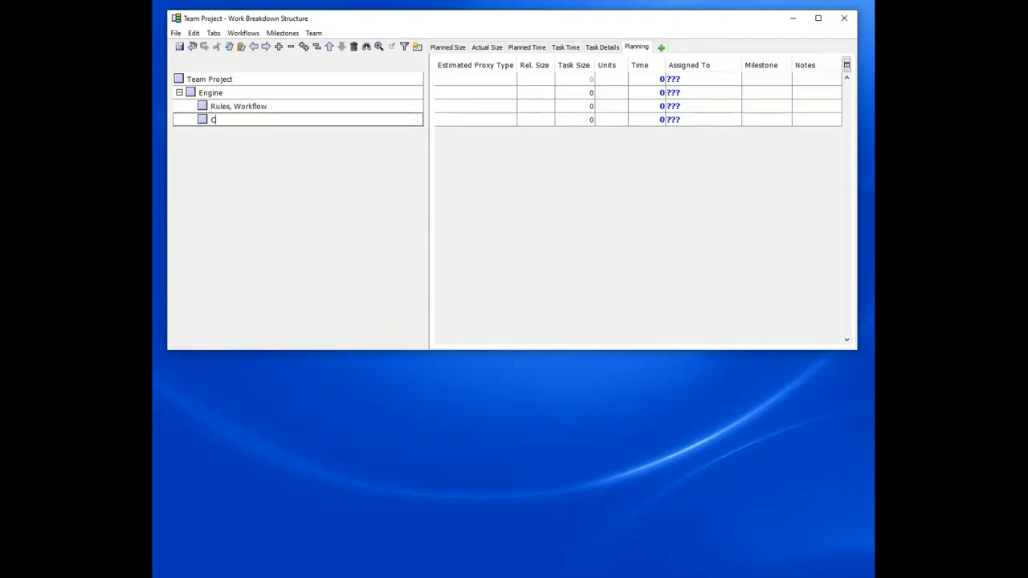
text(Reporting)
key(Return)
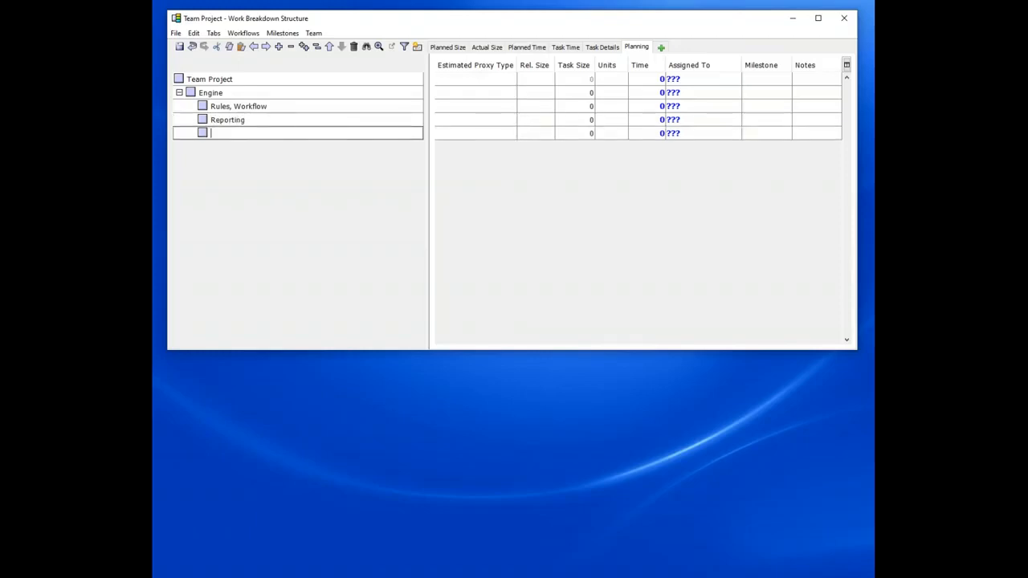
text(Object-Relational Mapper)
Step: Change the Rules, Workflow node's type to Software Component and back to Component
click(205, 109)
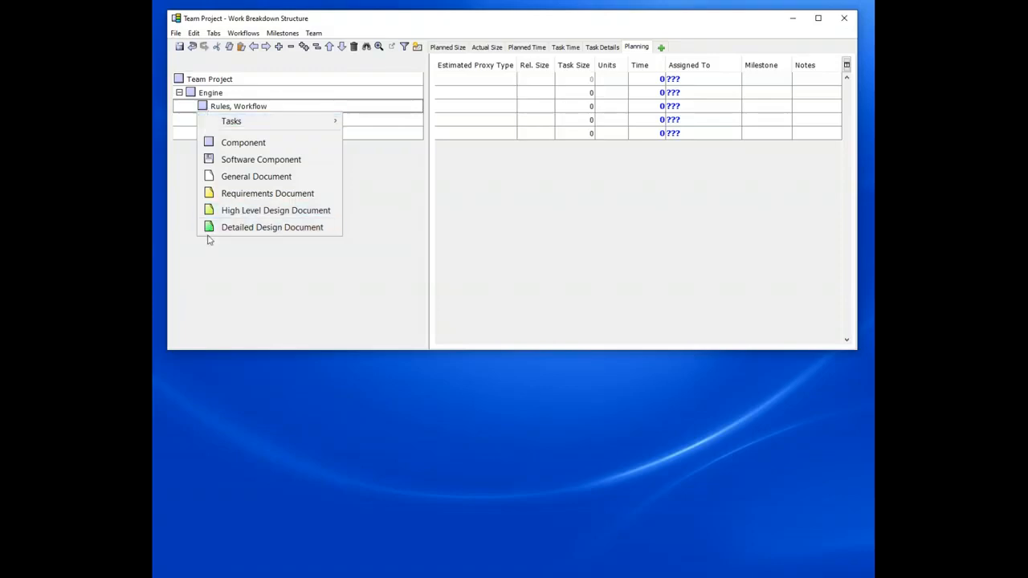
click(217, 160)
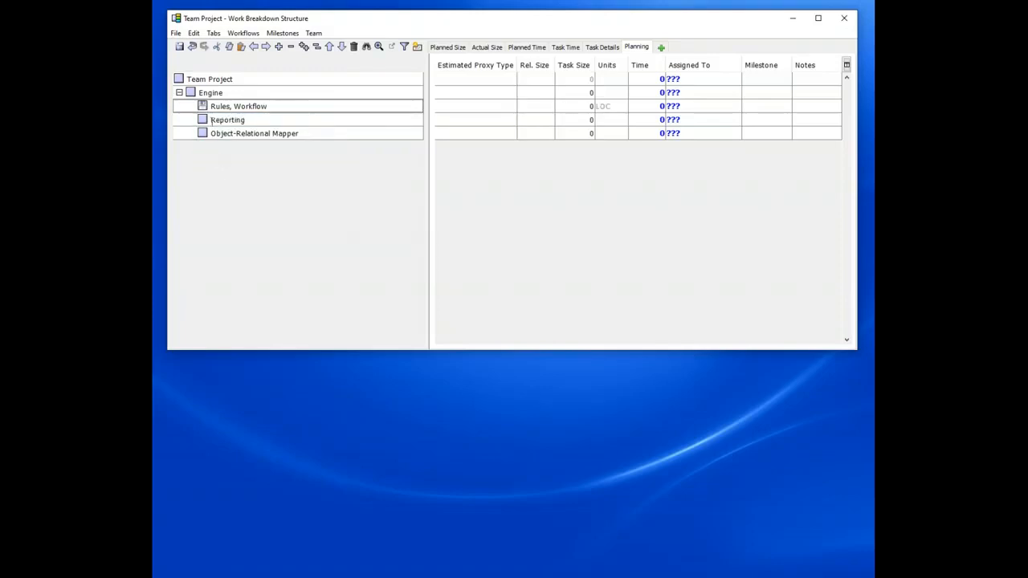
click(203, 106)
click(211, 144)
click(210, 103)
mouse_move(213, 120)
key(Escape)
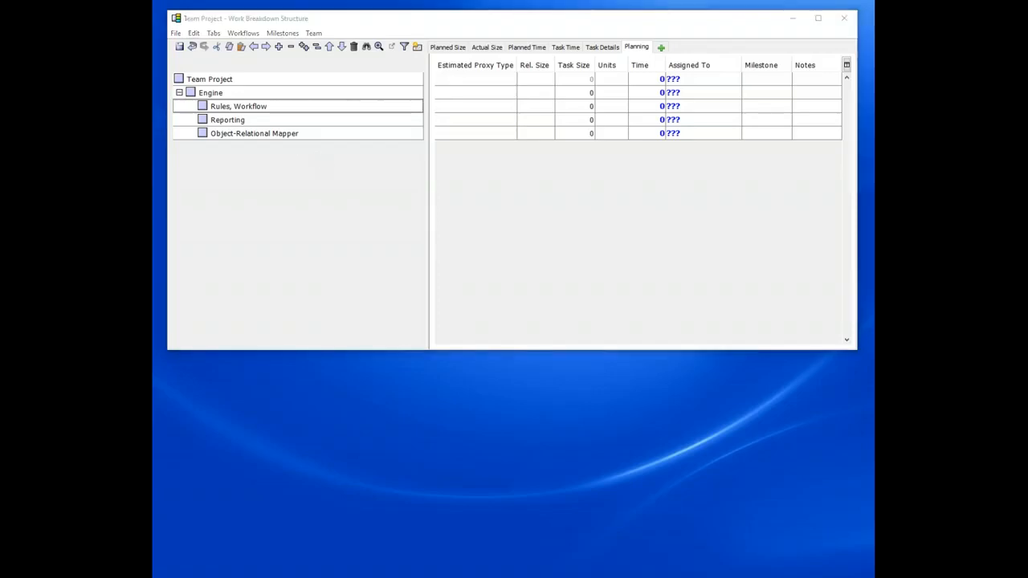
Step: Paste the copied Front-End and Administrative Interface branches as top-level items below Engine
click(330, 133)
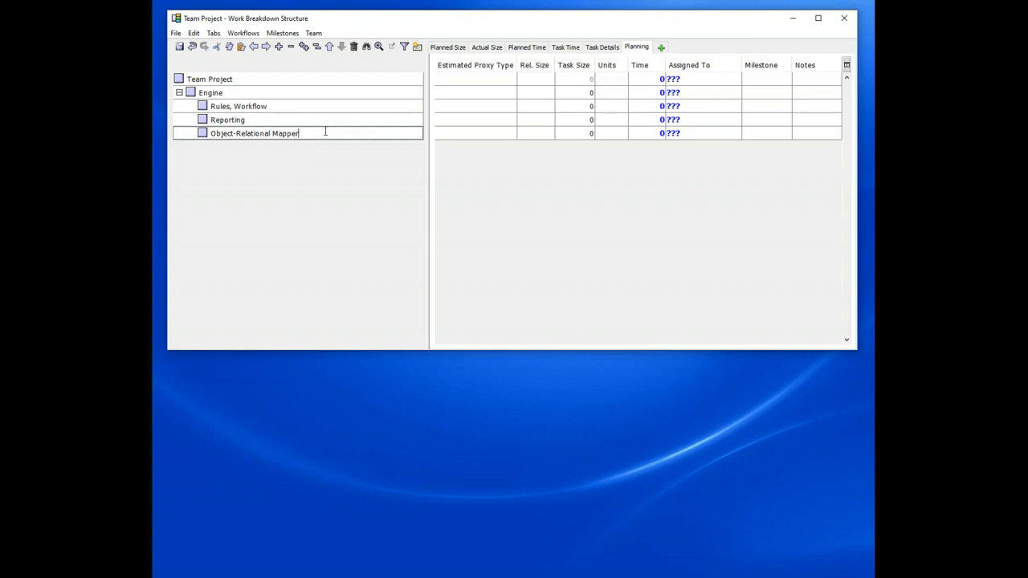
key(Return)
key(shift+Tab)
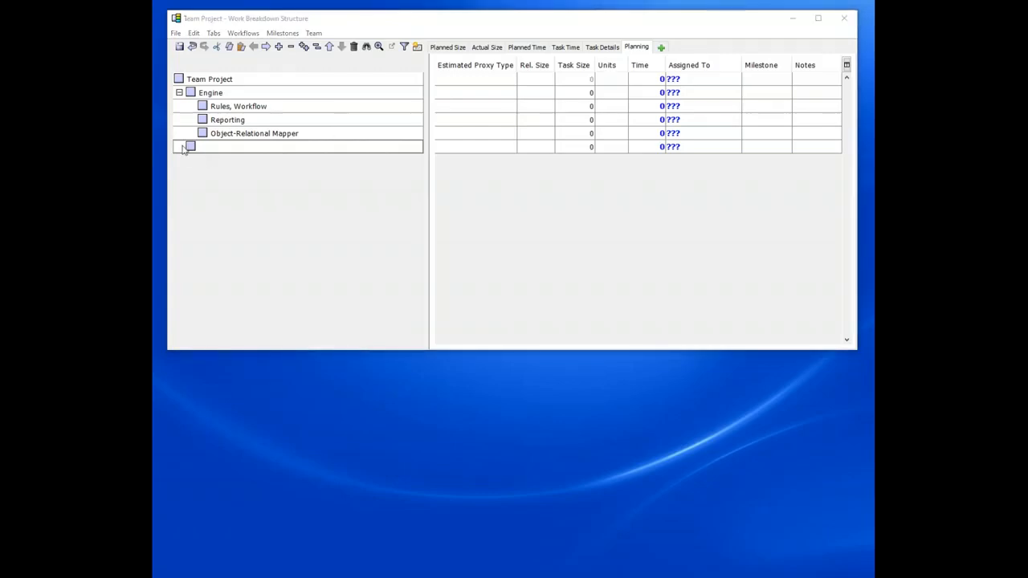
click(182, 147)
key(ctrl+v)
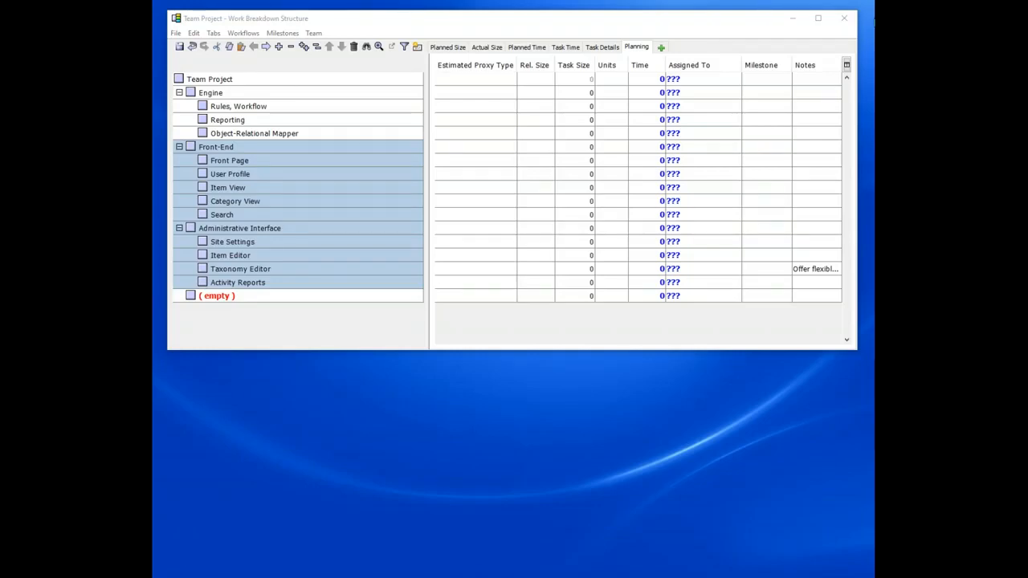
Step: Add the note 'Needs to support multiple different database backends, to include SQL Server and Oracle' to Object-Relational Mapper
click(808, 139)
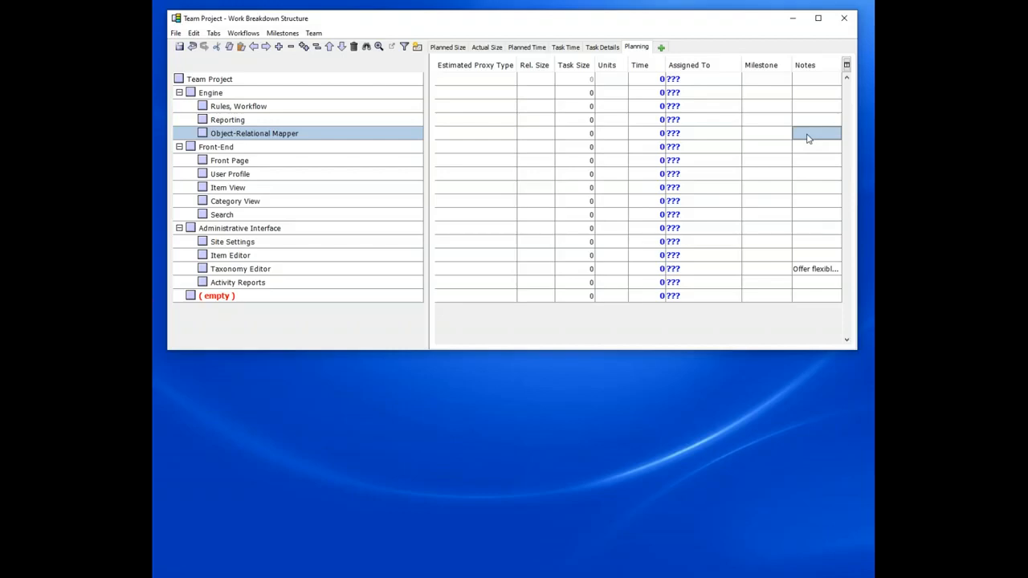
double_click(808, 138)
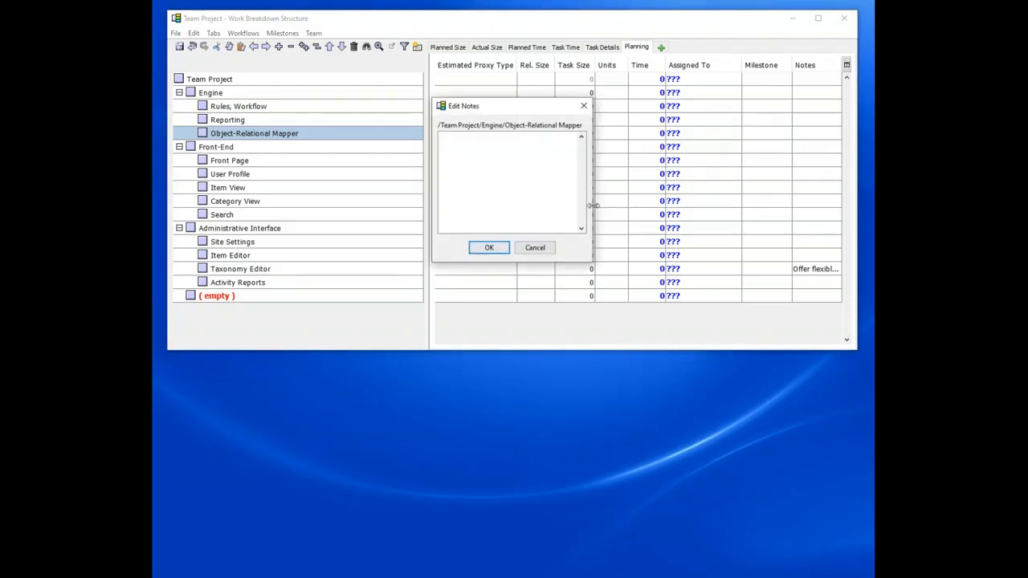
drag(592, 204, 674, 204)
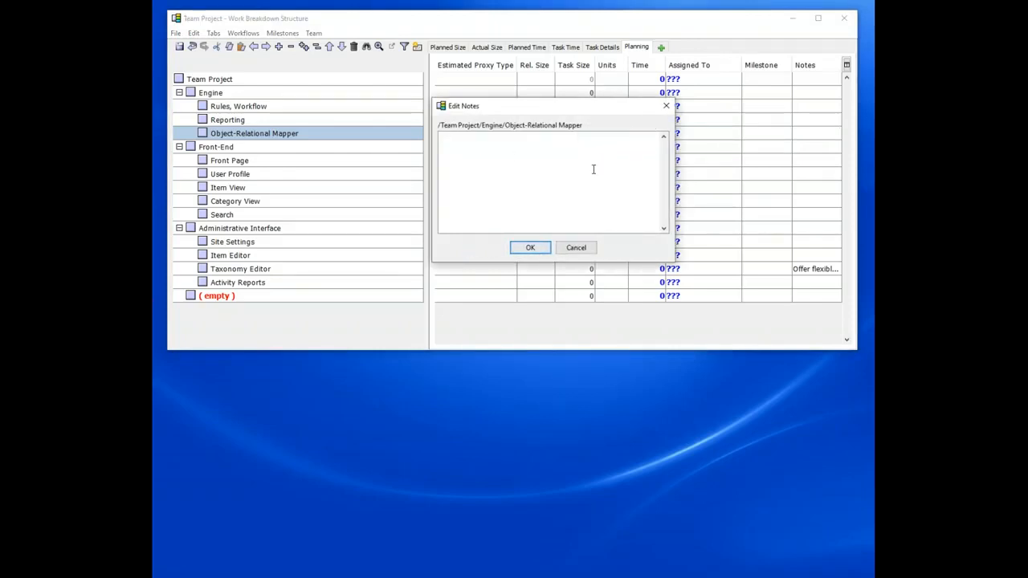
text(needs to support multiple different database)
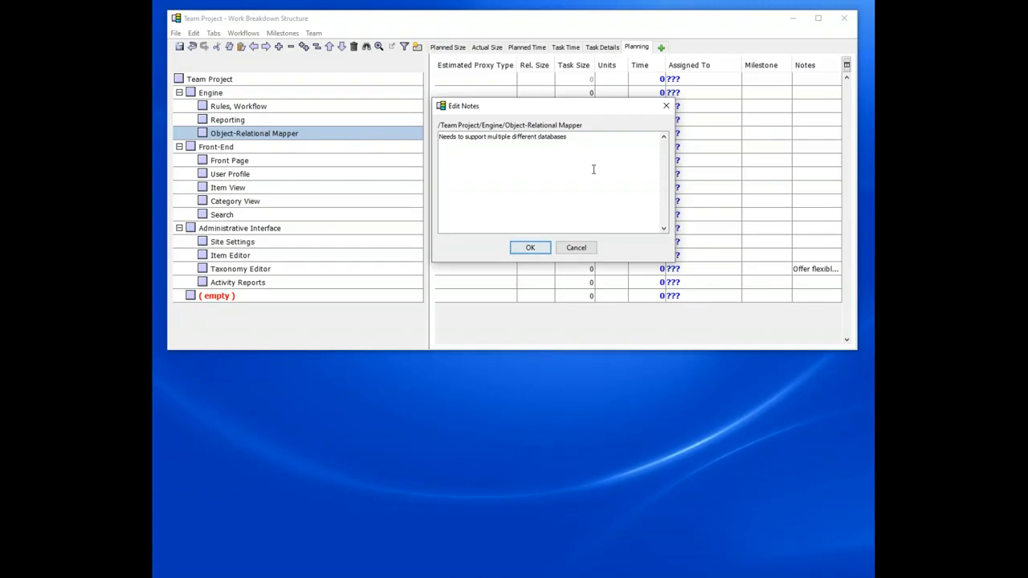
text( backends, to include SQL Server and O)
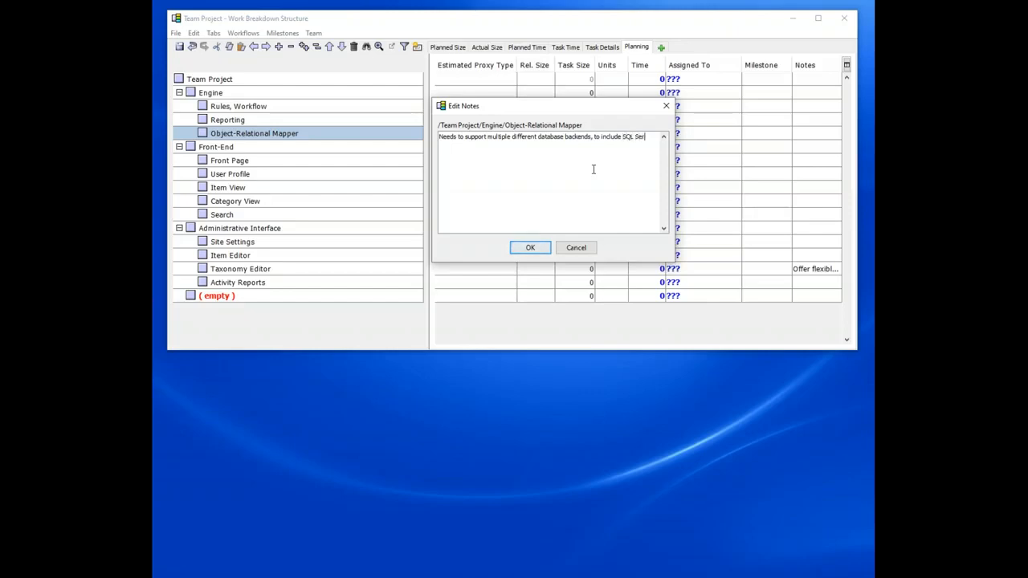
text(racle)
click(531, 248)
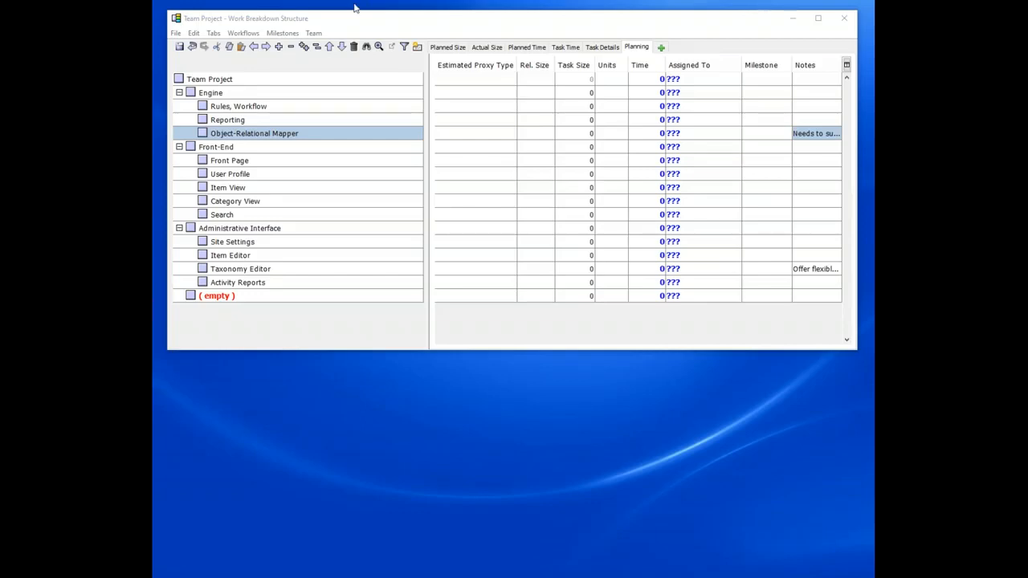
Step: Open the Taxonomy Editor's notes and examine the embedded link
double_click(811, 271)
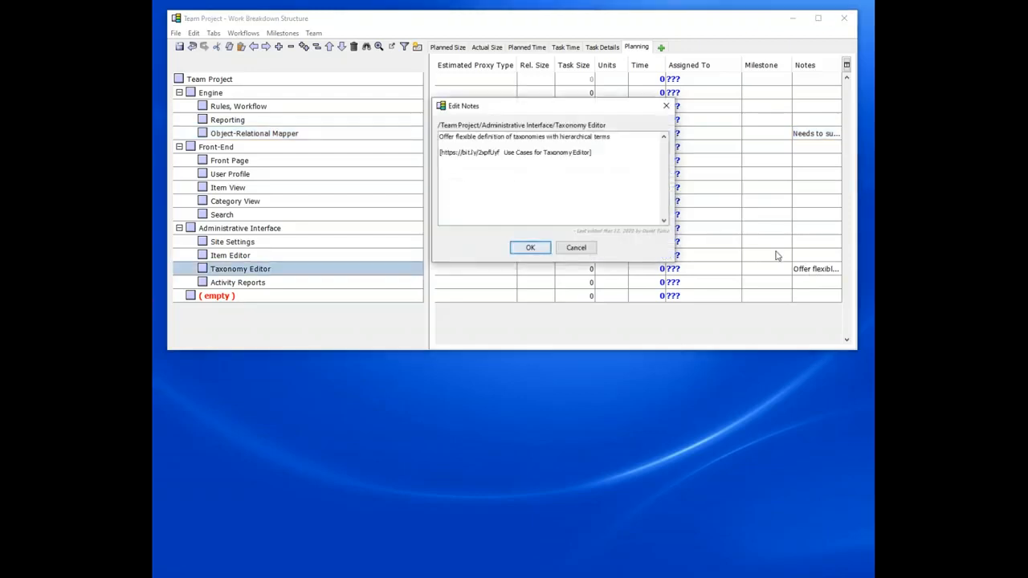
drag(595, 151, 444, 148)
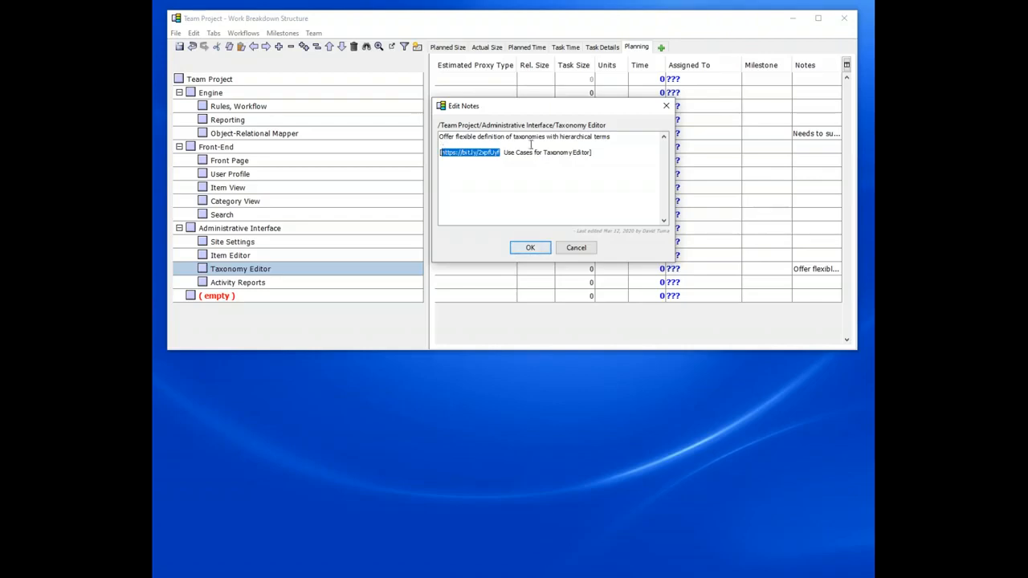
click(630, 154)
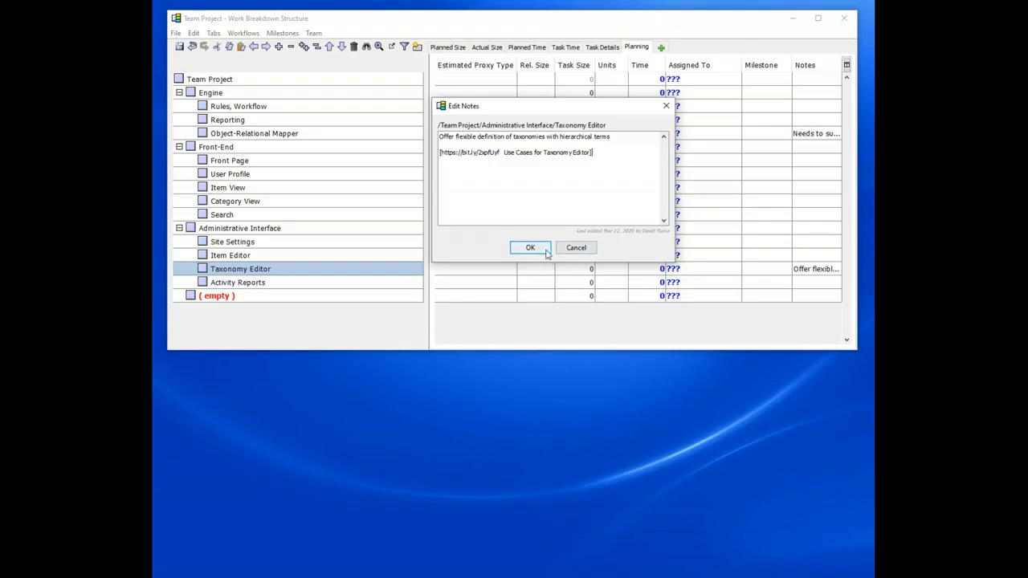
click(547, 251)
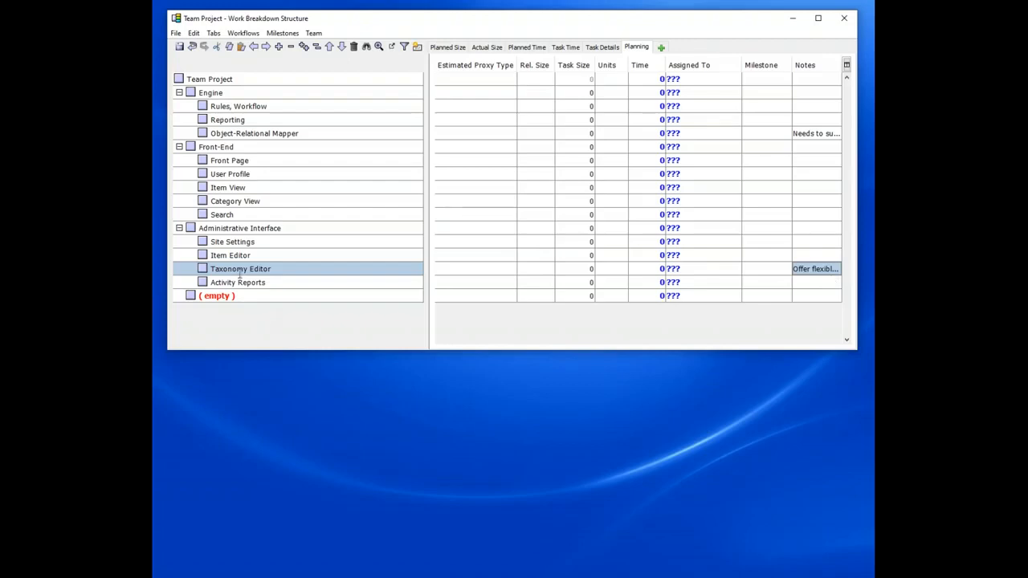
Step: Open the Taxonomy Editor's linked Use Cases document, then close the browser window
mouse_move(239, 276)
click(190, 271)
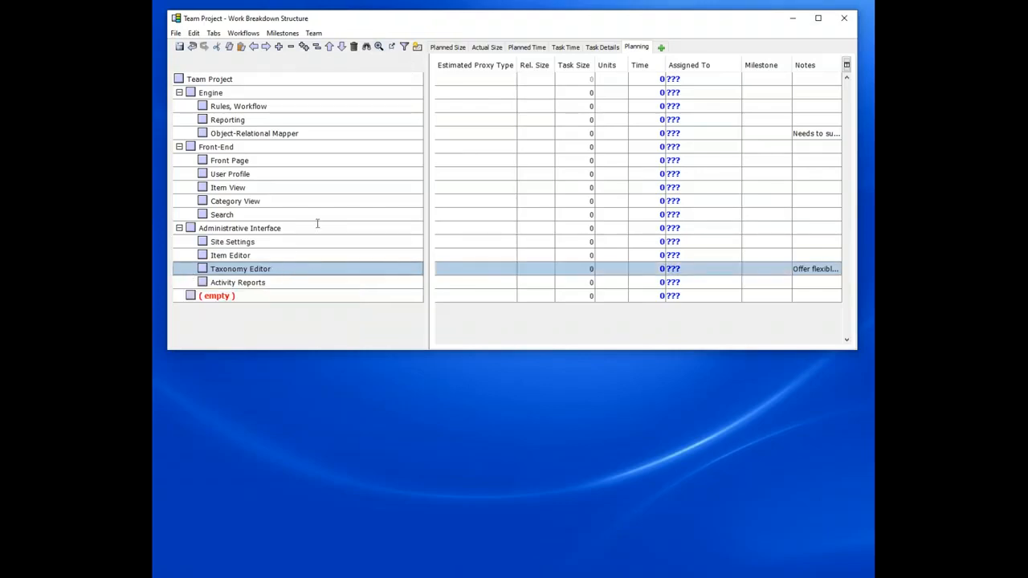
click(393, 47)
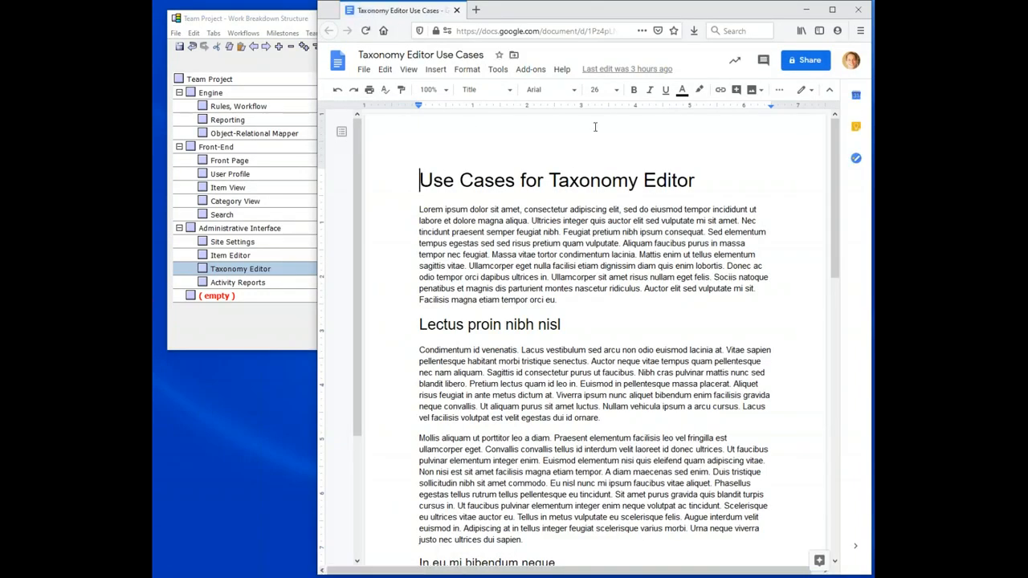
click(858, 13)
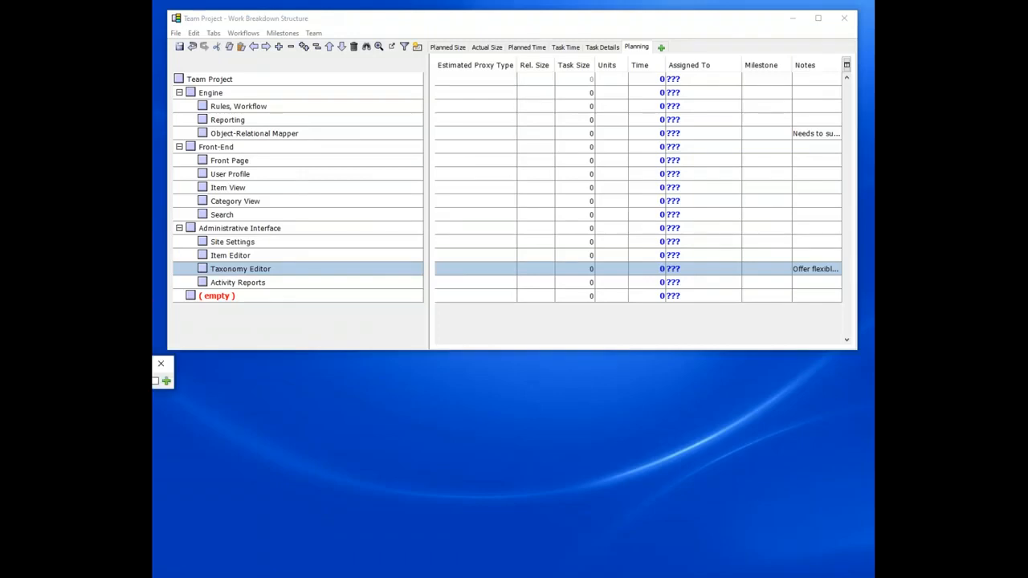
Step: Open the Use Cases for Taxonomy Editor document from the Process Dashboard's script menu, then minimize the dashboard
drag(155, 366, 431, 395)
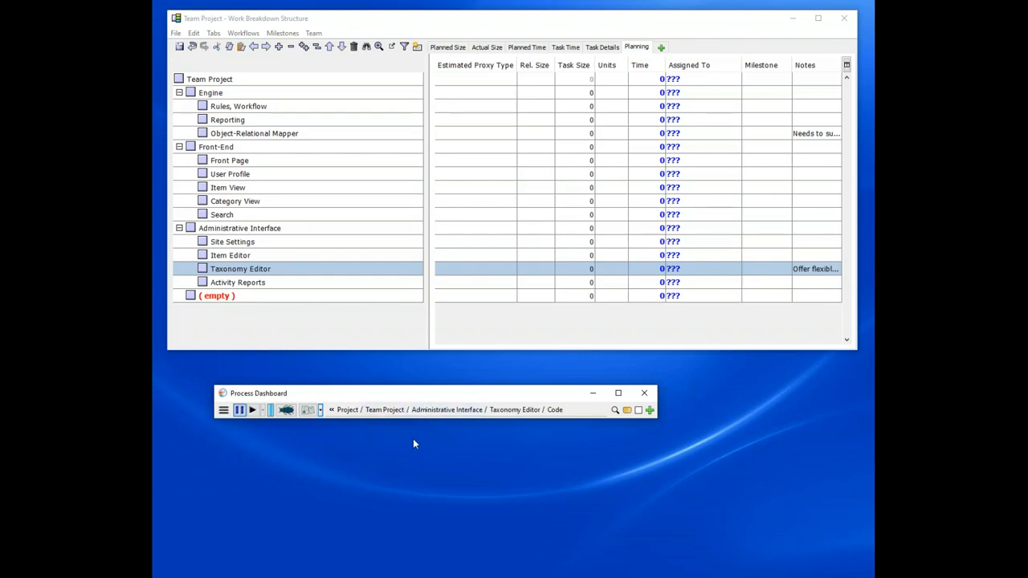
click(190, 273)
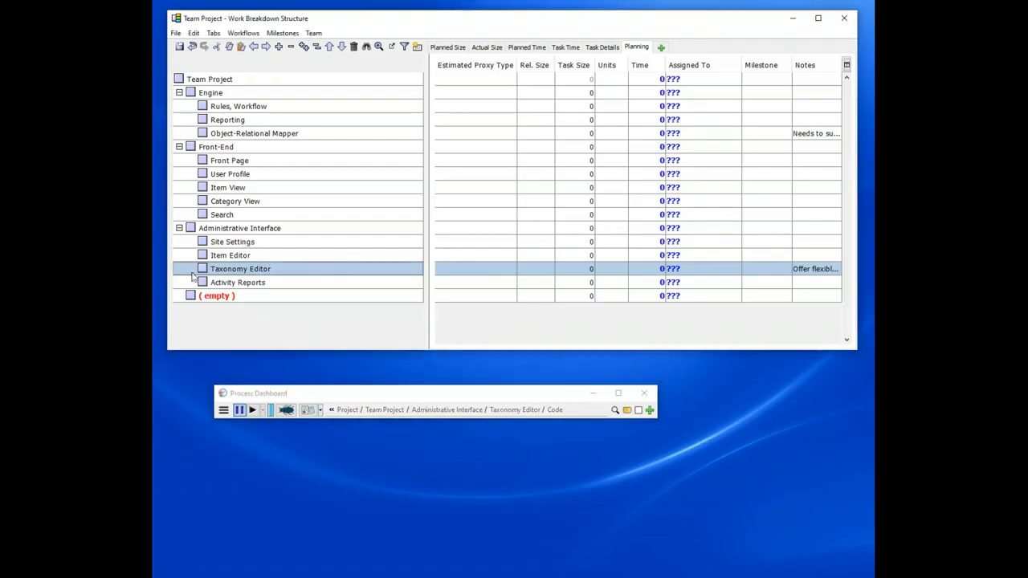
click(505, 399)
drag(505, 399, 516, 377)
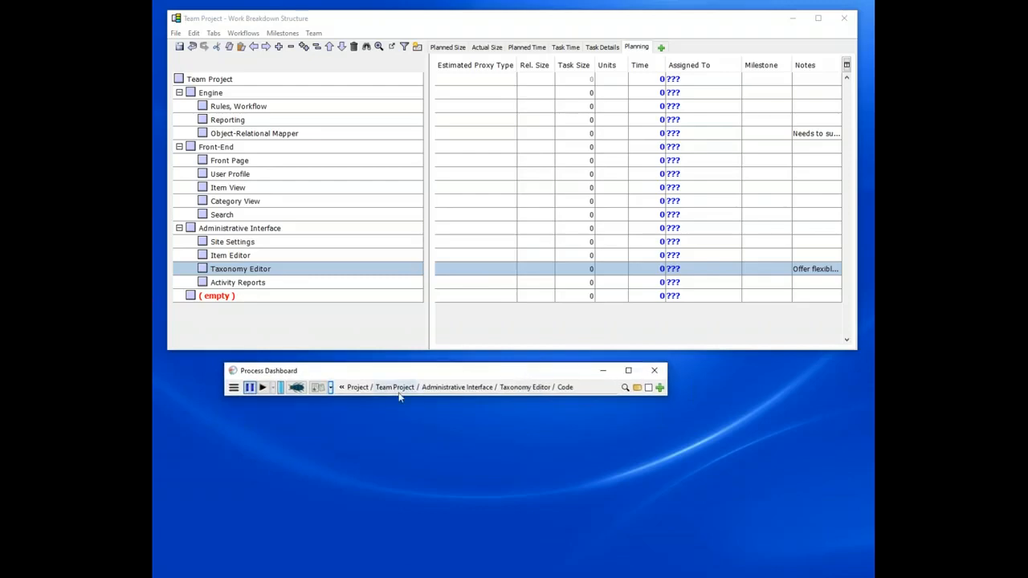
click(318, 388)
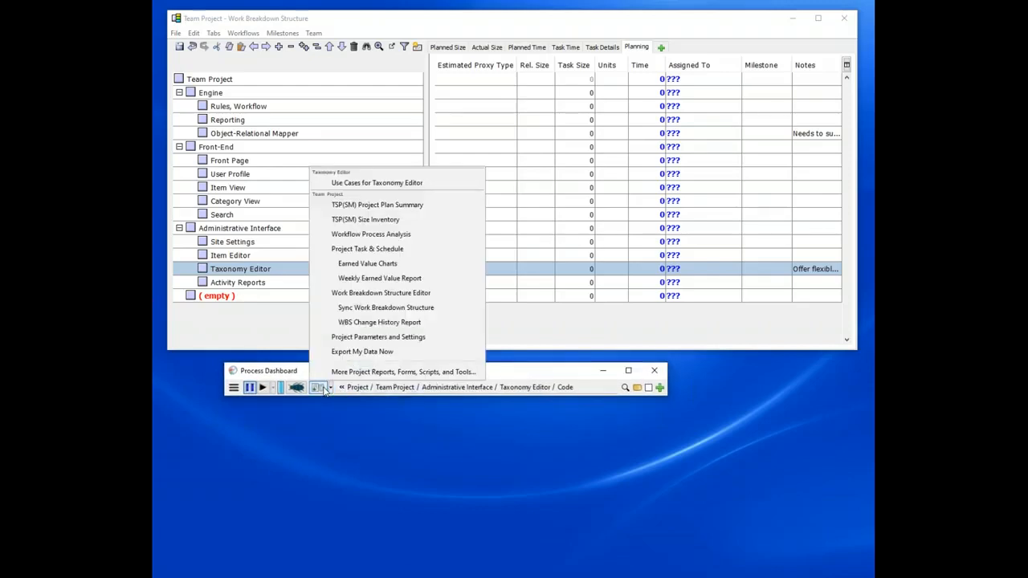
drag(290, 373, 306, 135)
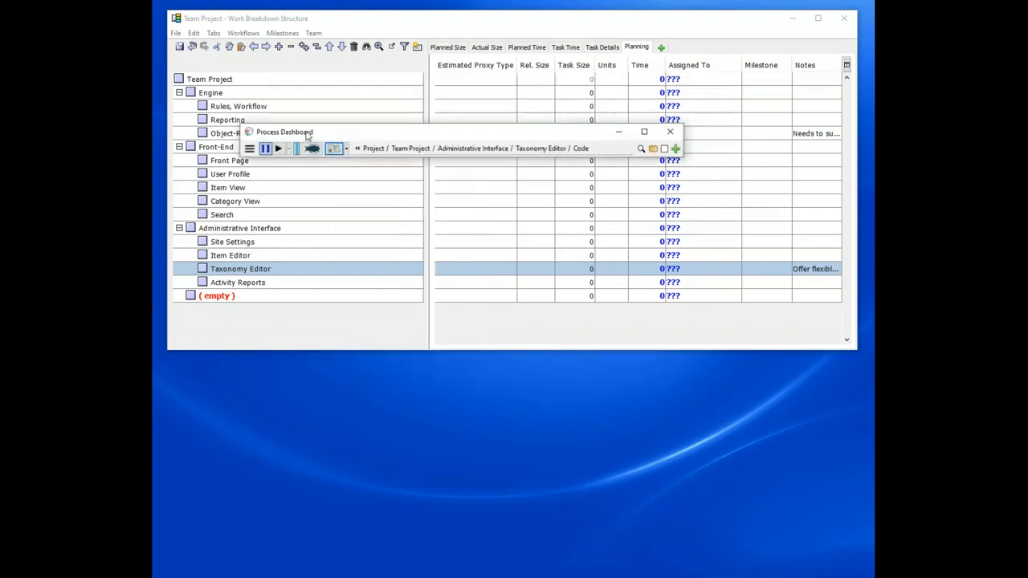
click(334, 148)
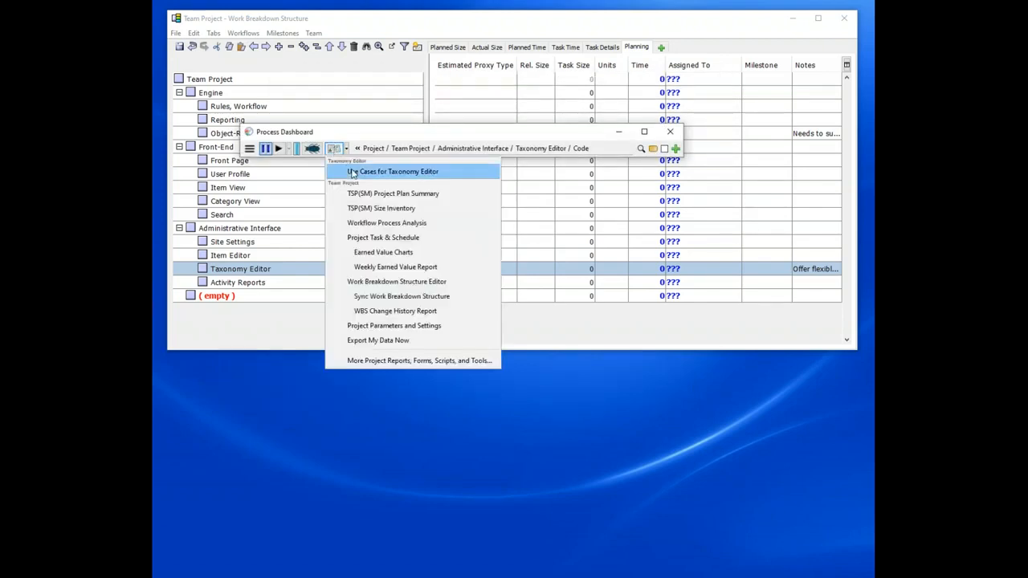
click(391, 147)
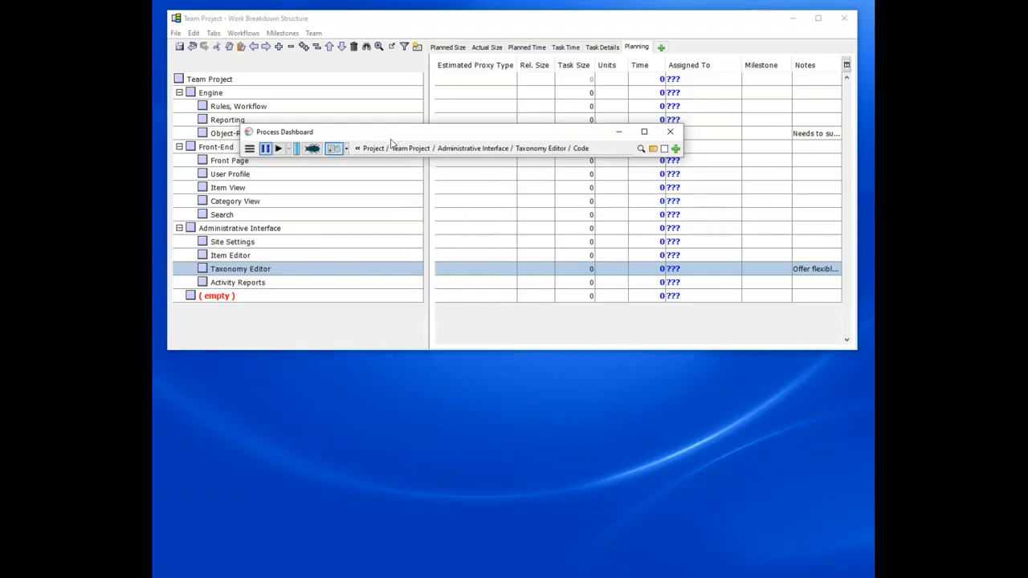
click(618, 132)
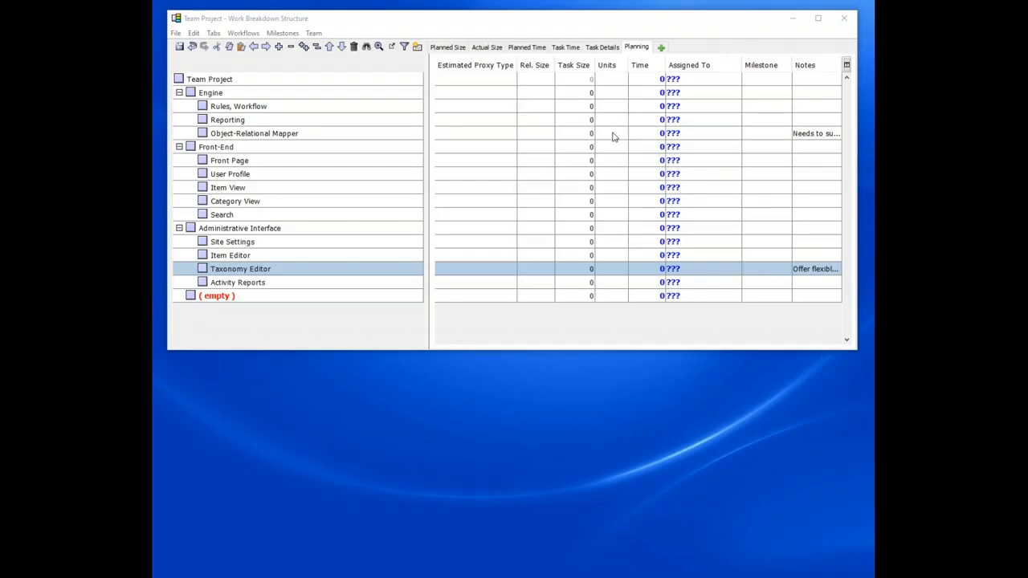
click(579, 162)
click(647, 164)
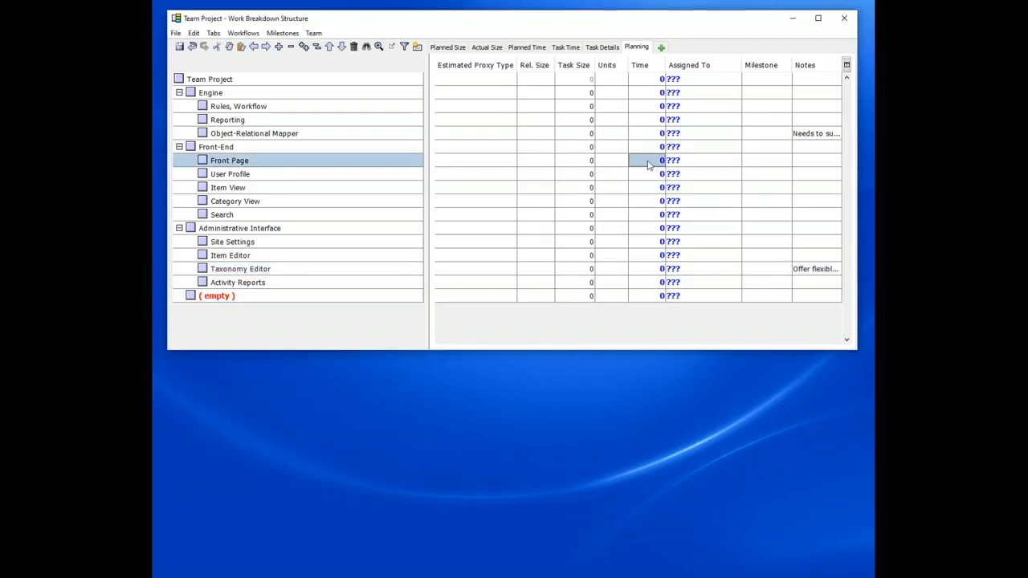
click(585, 165)
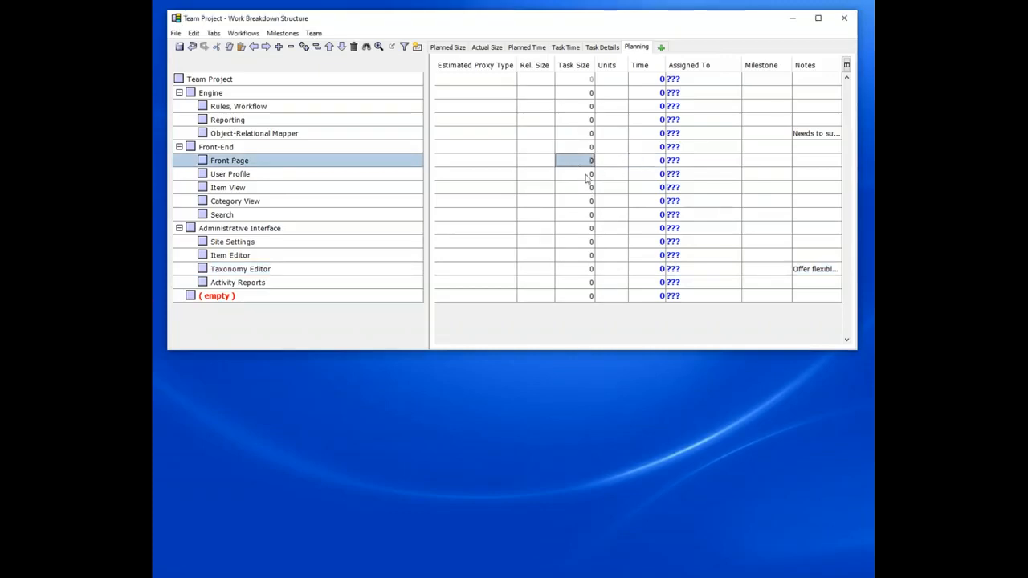
click(636, 272)
click(573, 283)
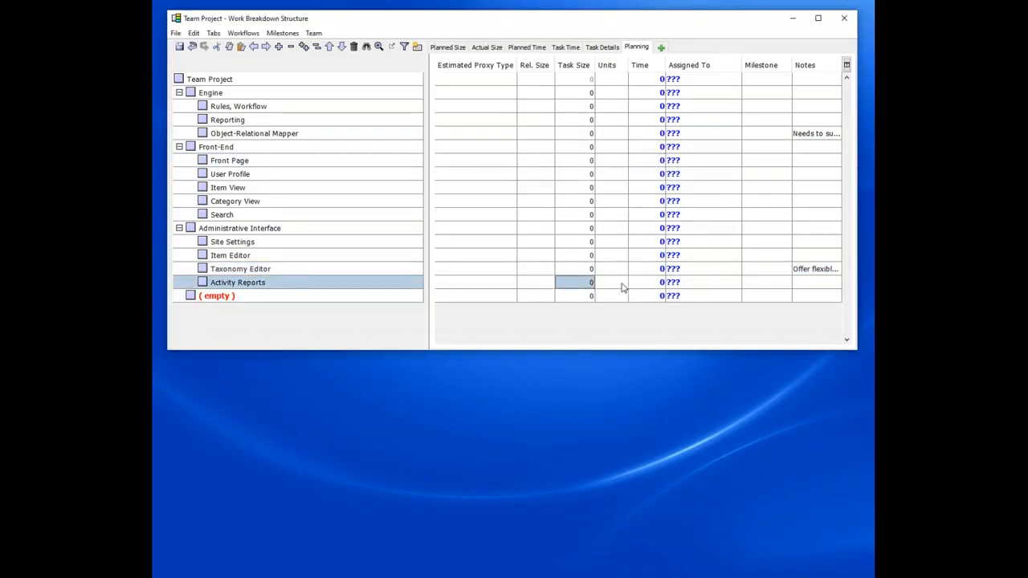
Step: Open the Proxy Estimation Tables editor and collapse the Bugfix, Patch and Documentation tables
click(255, 37)
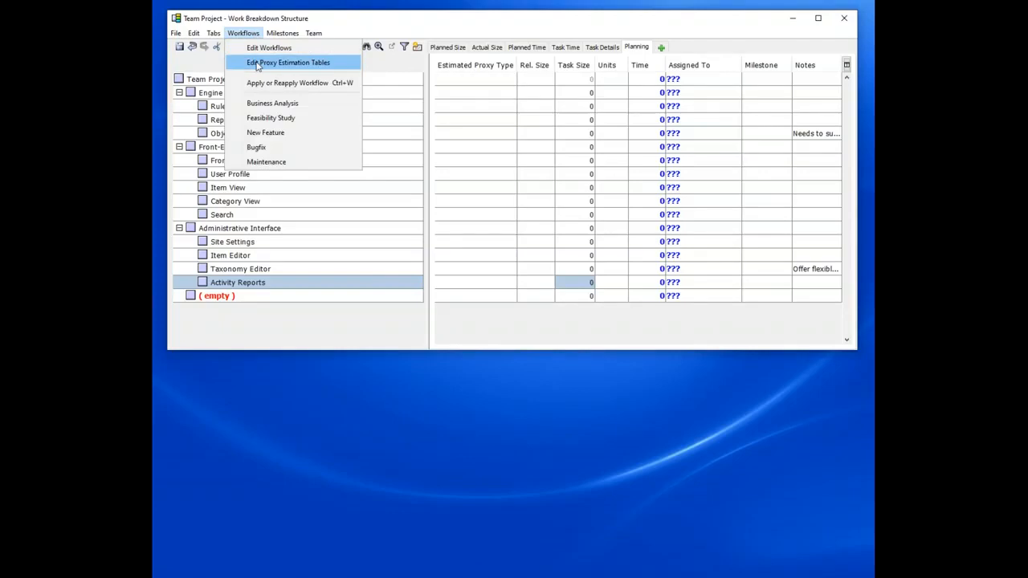
click(257, 66)
drag(294, 126, 308, 120)
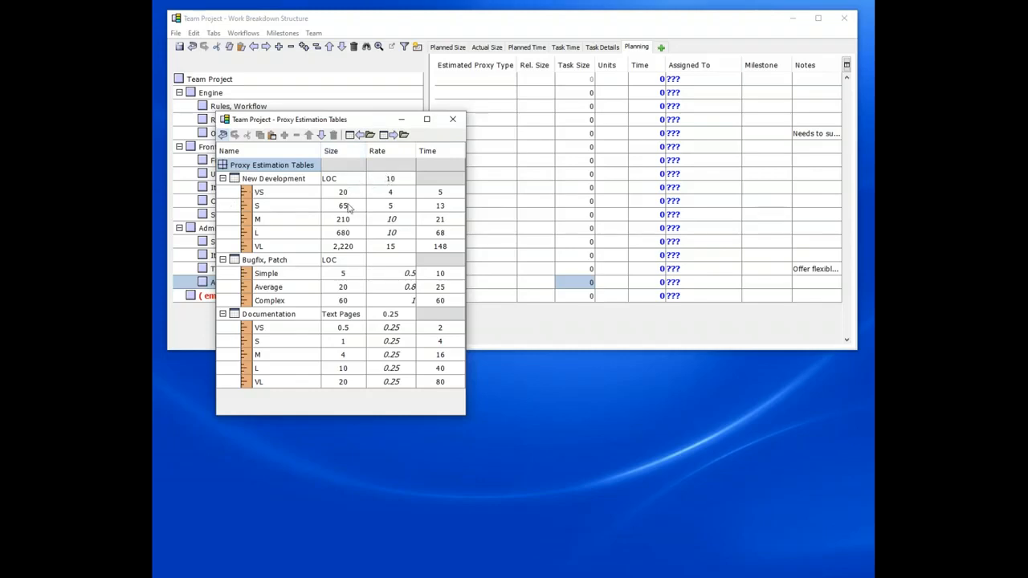
click(310, 179)
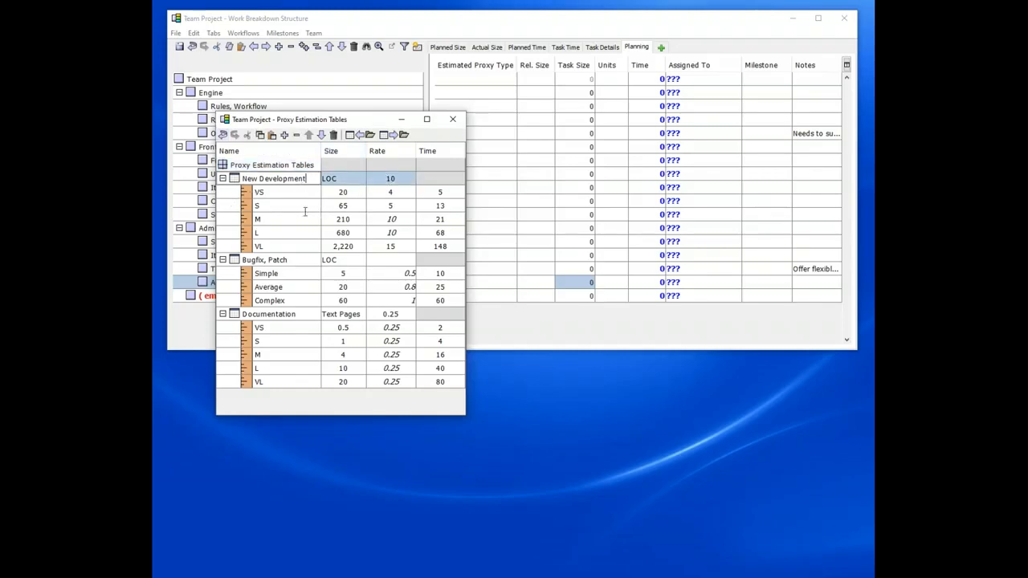
click(291, 259)
click(309, 178)
click(310, 314)
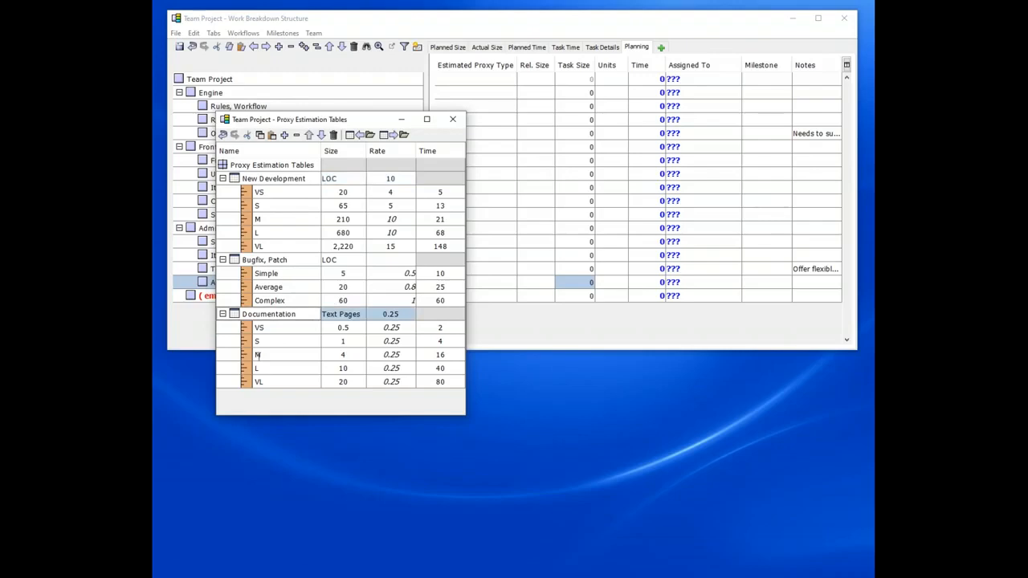
click(289, 260)
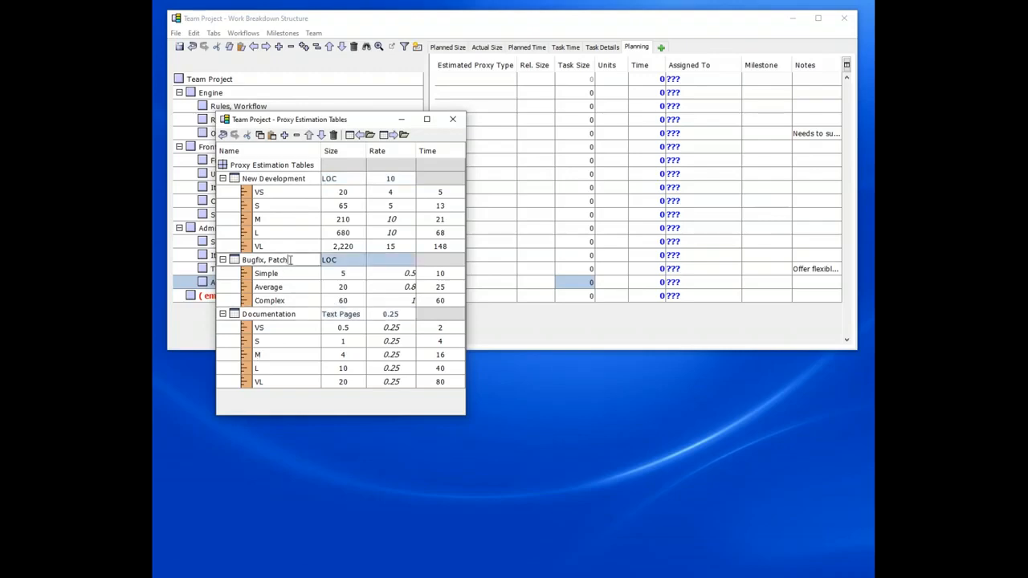
click(304, 313)
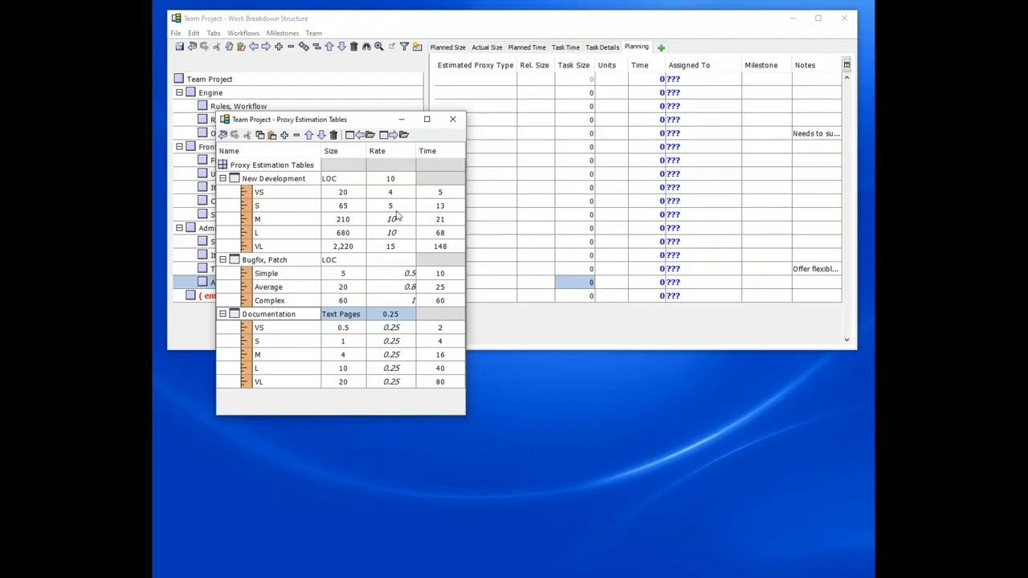
drag(347, 194, 351, 247)
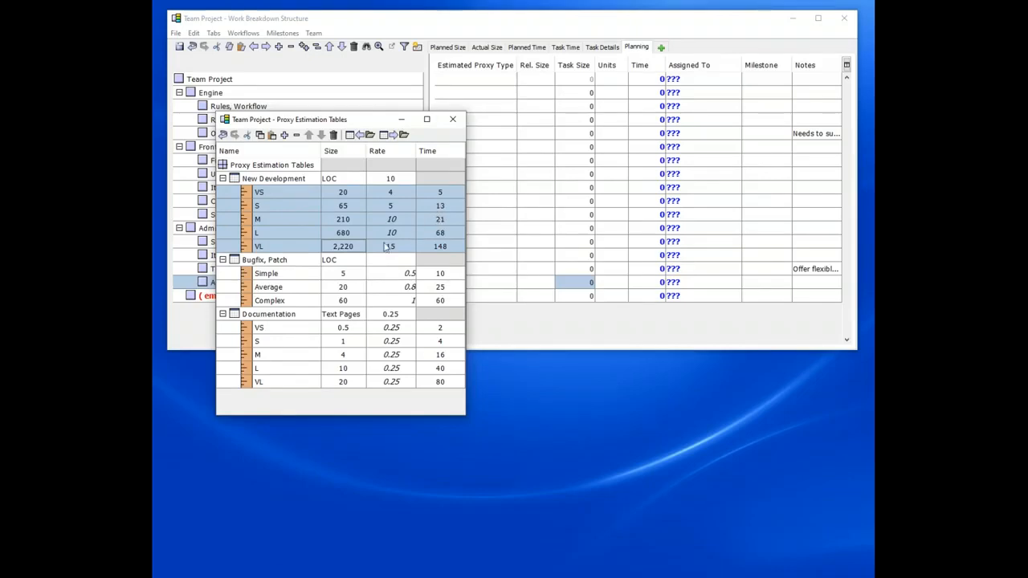
click(223, 314)
click(222, 259)
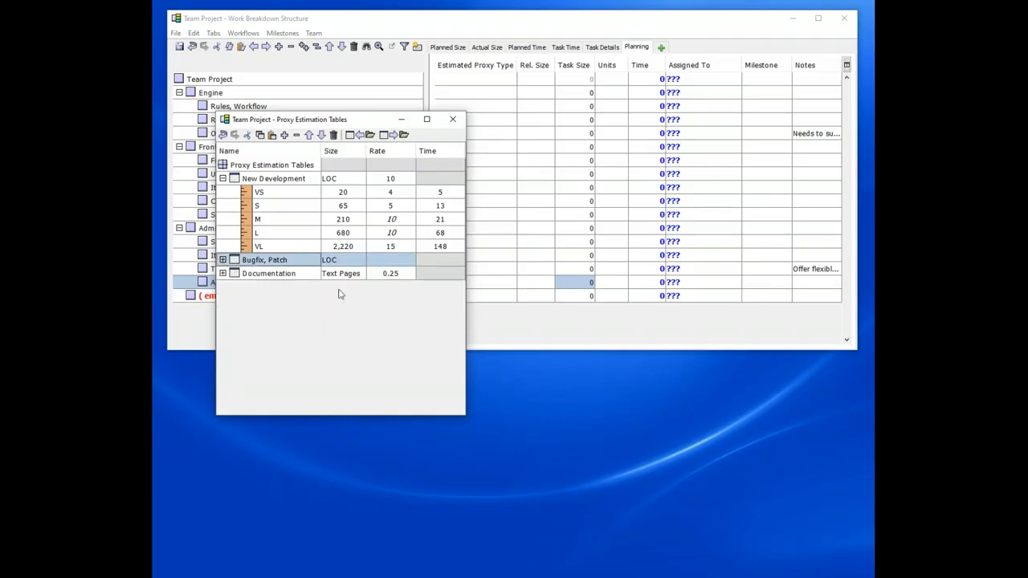
click(312, 273)
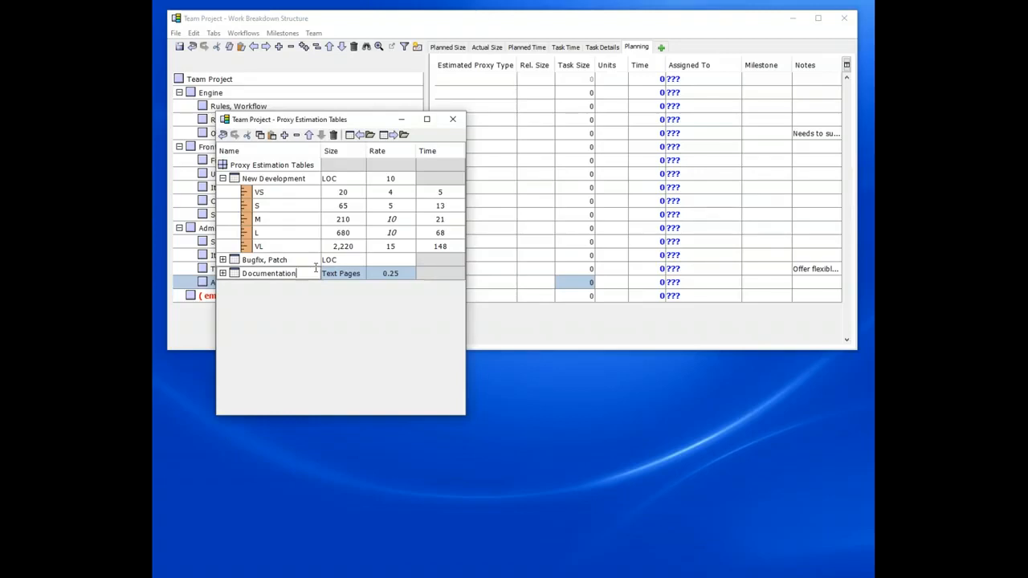
Step: Add a new proxy estimation table named Quick Component
key(Return)
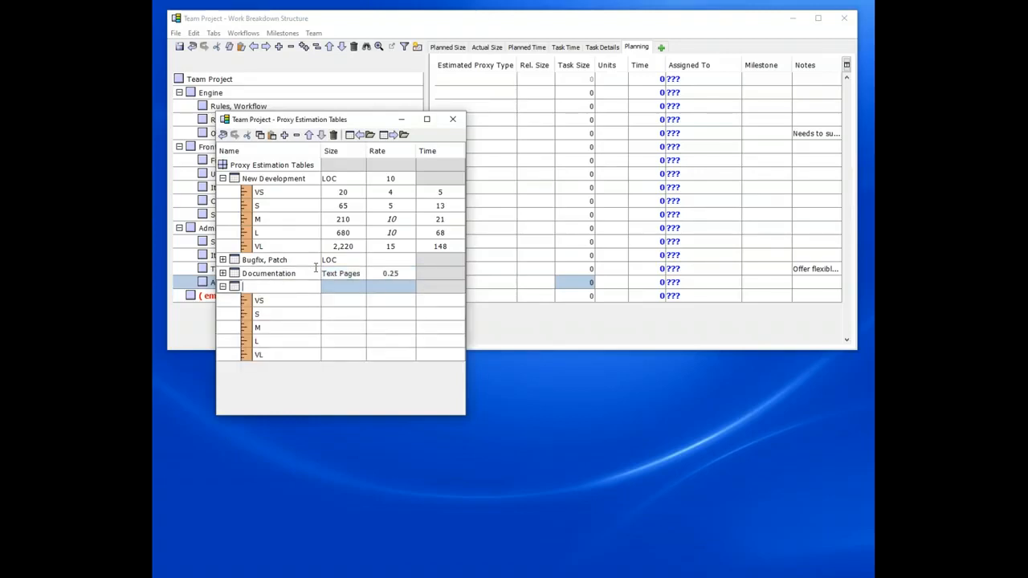
text(Quick Component)
Step: Set the Quick Component table's times to 2 for VS, 10 for M and 99 for VL
click(451, 329)
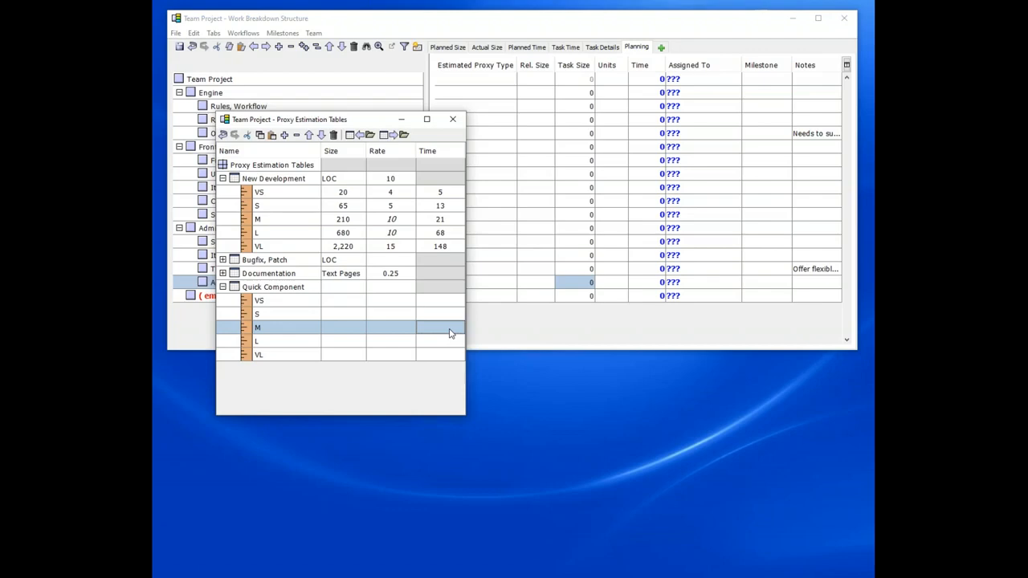
text(10)
key(Left)
drag(458, 307, 453, 362)
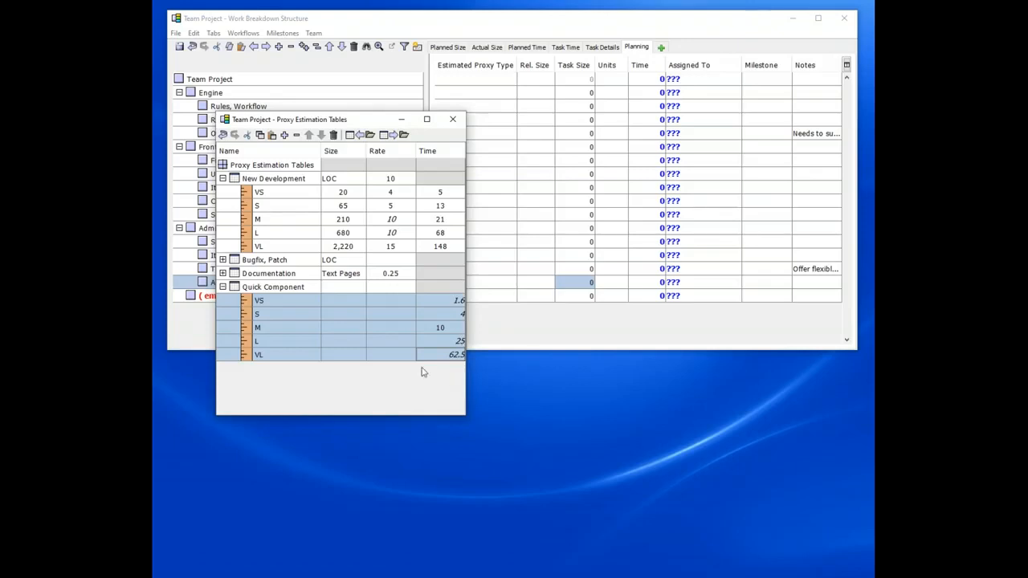
click(441, 305)
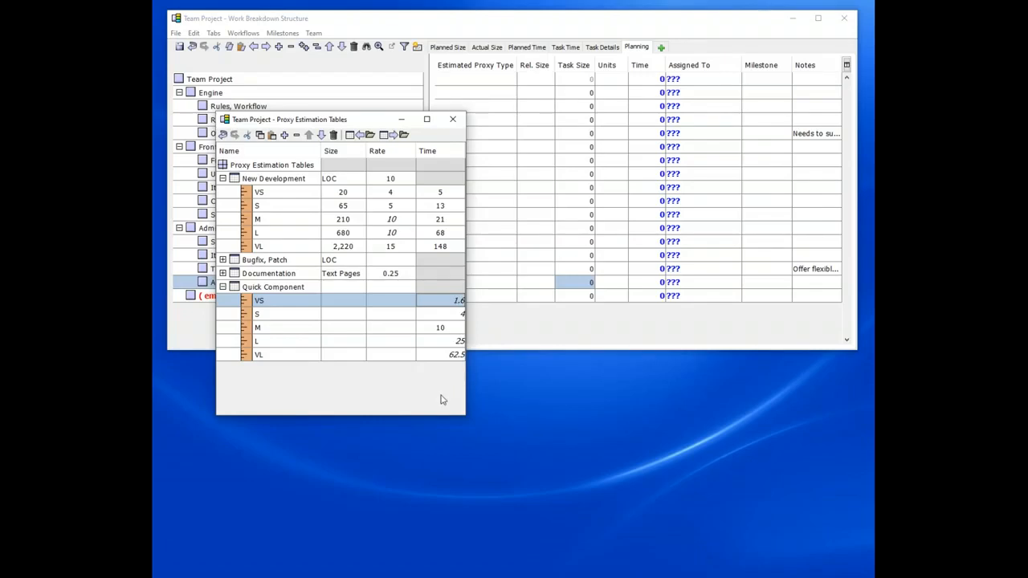
text(2)
key(Return)
key(Return)
key(Return)
key(Return)
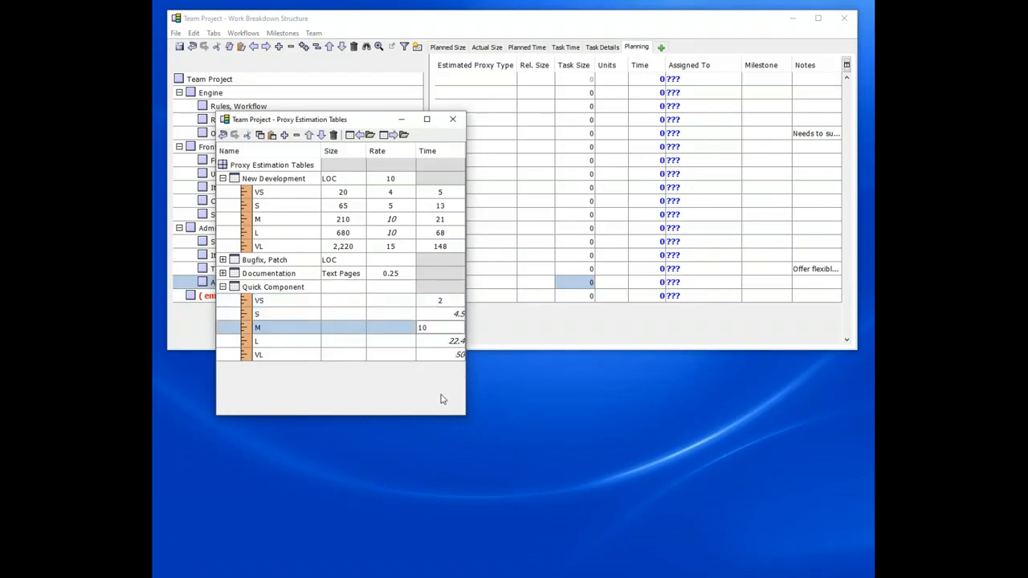
text(50)
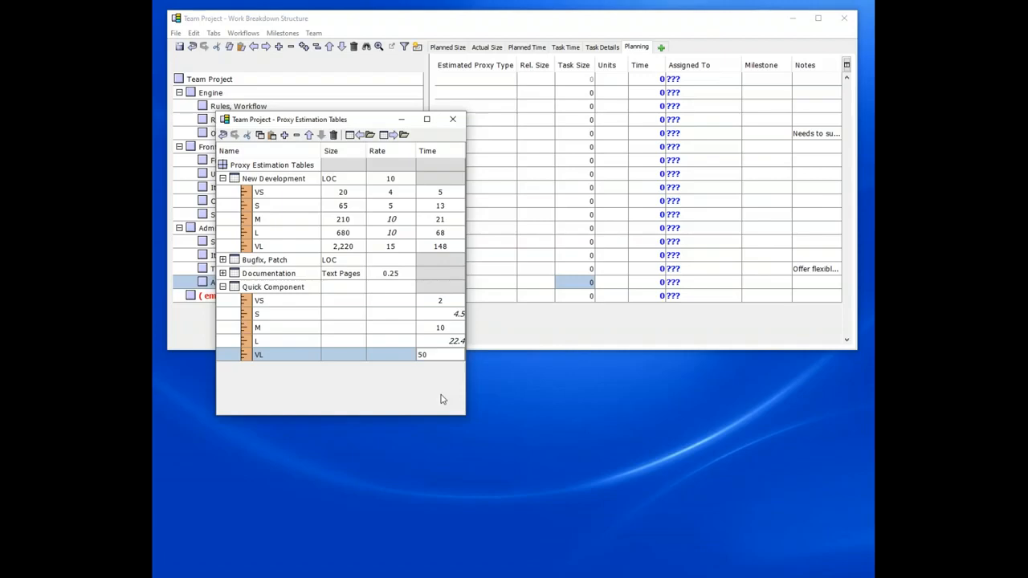
key(Up)
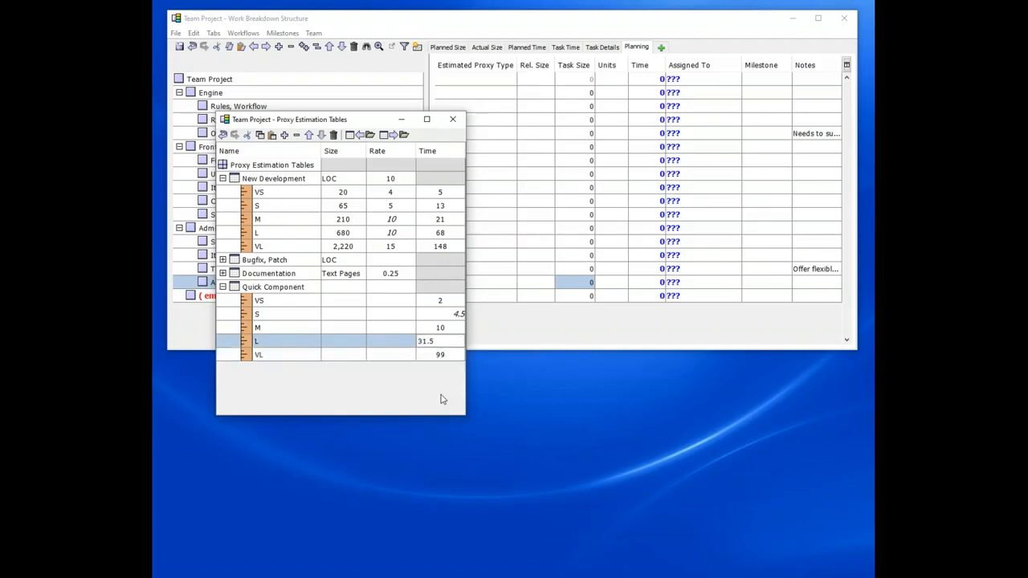
click(395, 332)
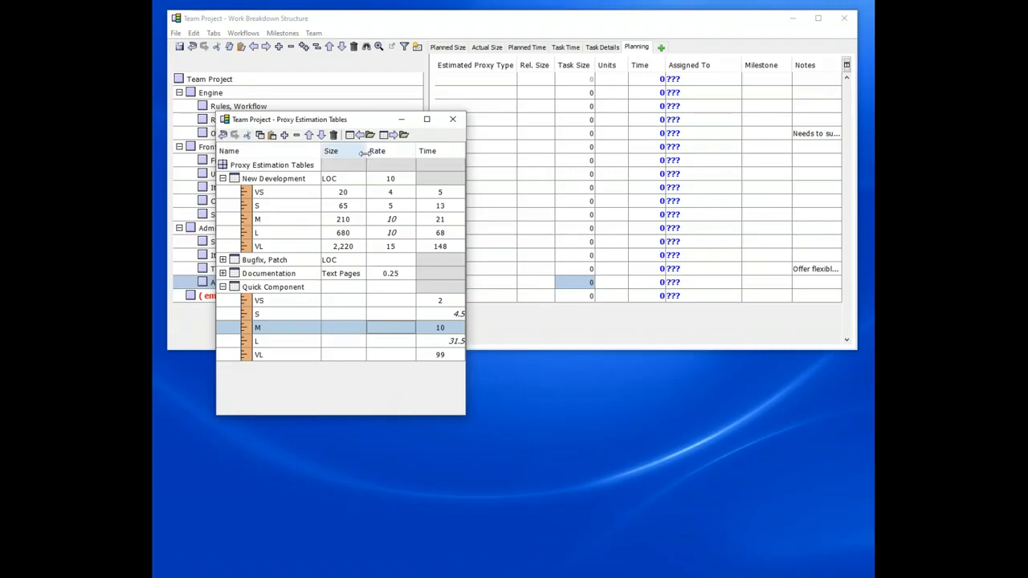
Step: Expand the Bugfix, Patch table, select its rows and move the Proxy Estimation Tables window lower
drag(348, 123, 363, 131)
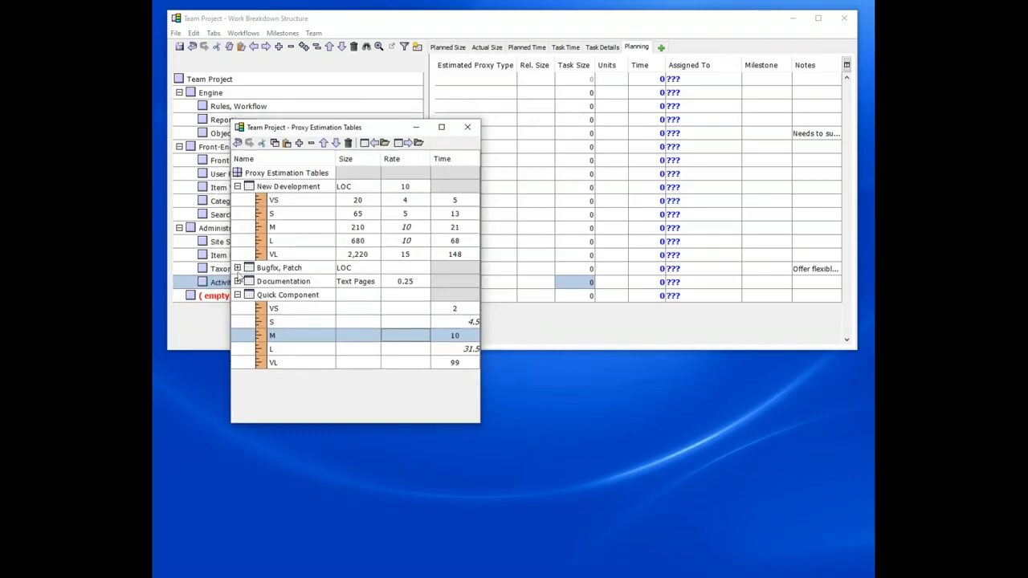
click(237, 268)
drag(248, 200, 248, 260)
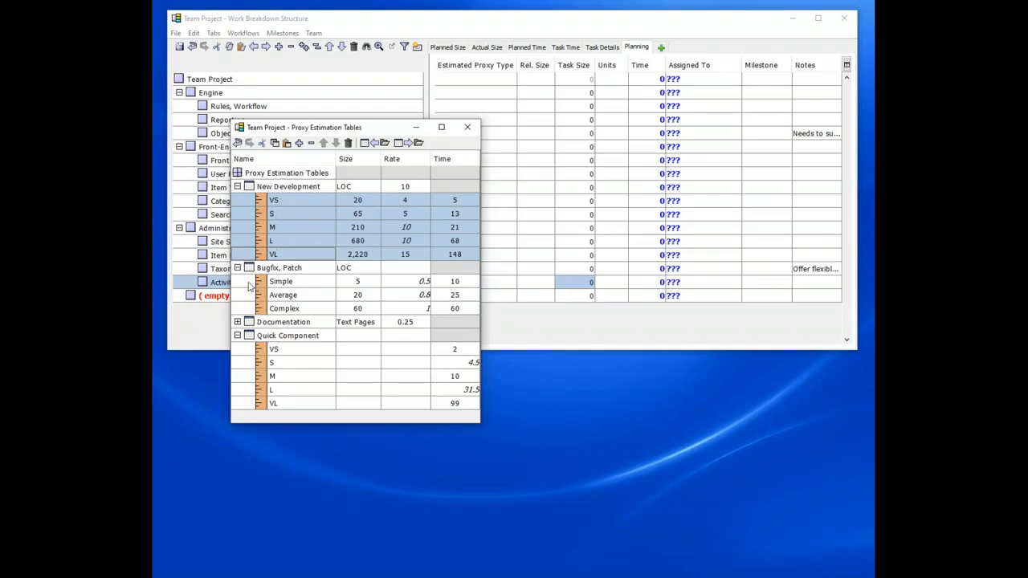
drag(249, 282, 251, 306)
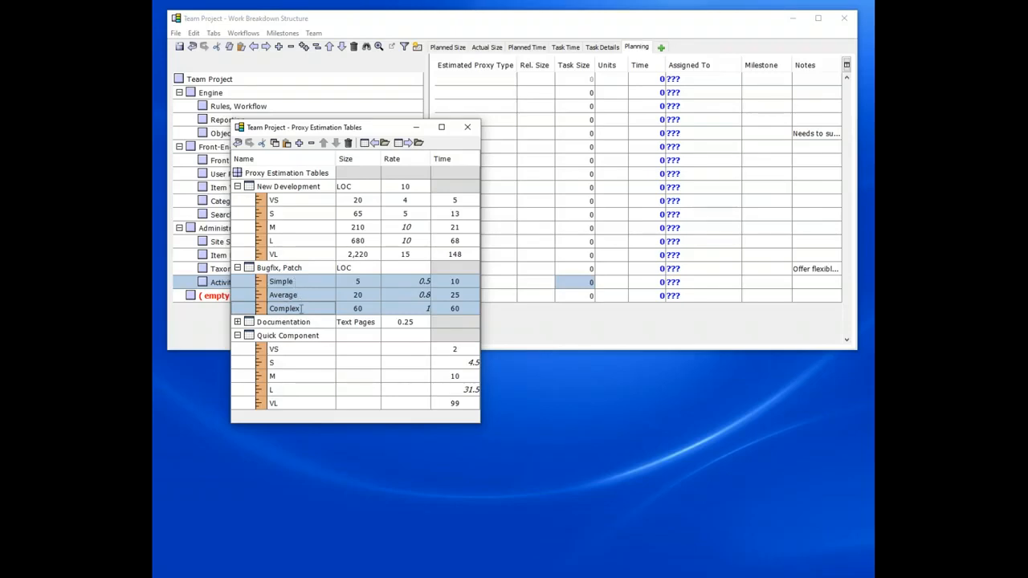
drag(326, 132, 476, 226)
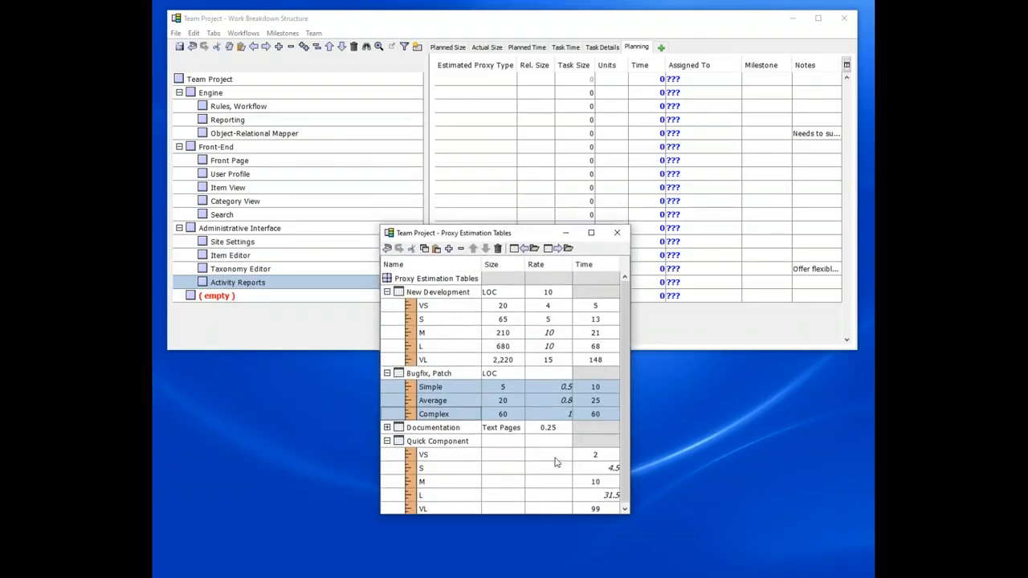
Step: Collapse the Bugfix, Patch table and move the Proxy Estimation Tables window further down
click(387, 374)
drag(457, 237, 566, 306)
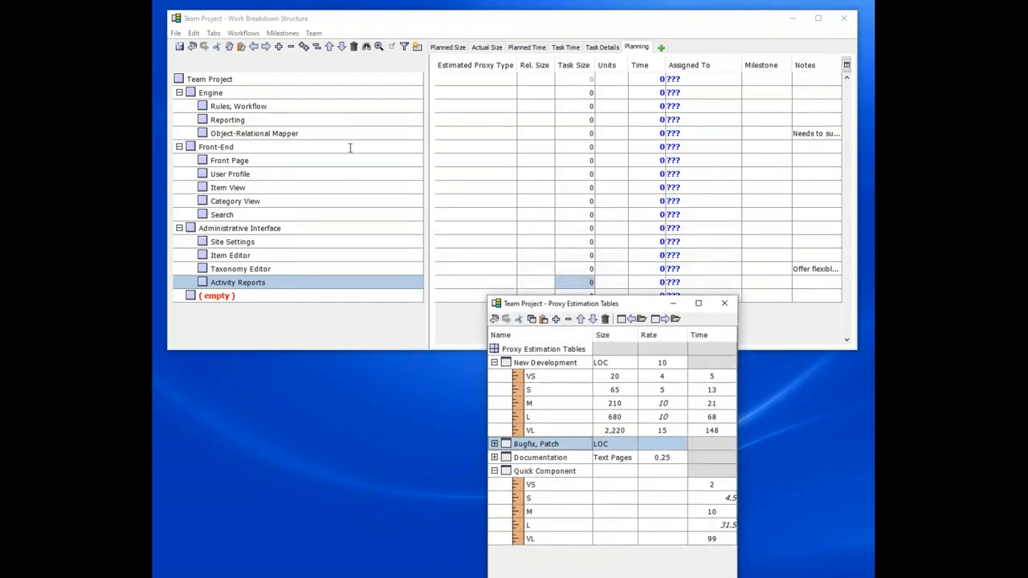
Step: Set Rules, Workflow's estimated proxy type to New Development and its relative size to L
click(469, 106)
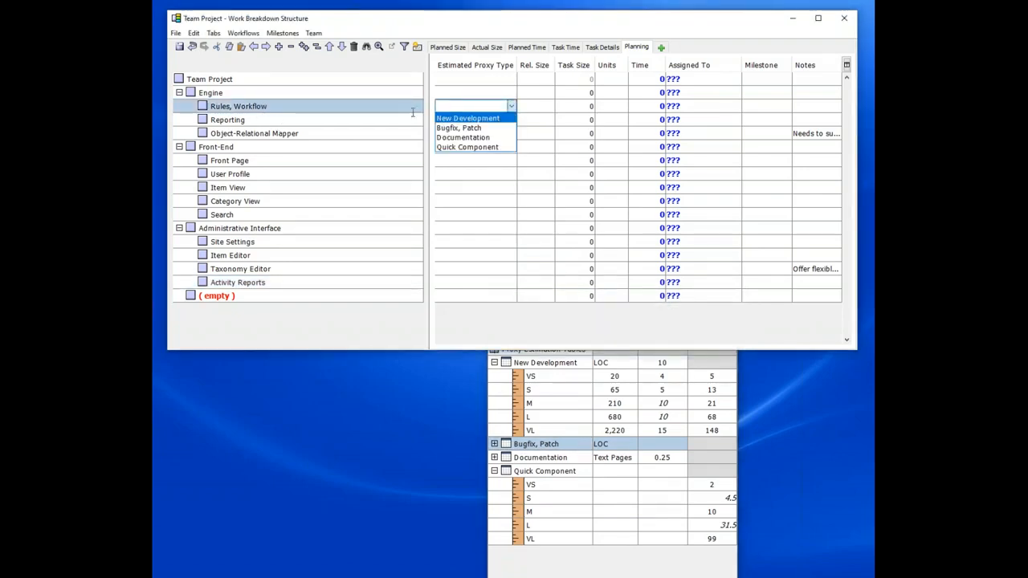
click(468, 118)
click(539, 106)
click(549, 106)
click(530, 149)
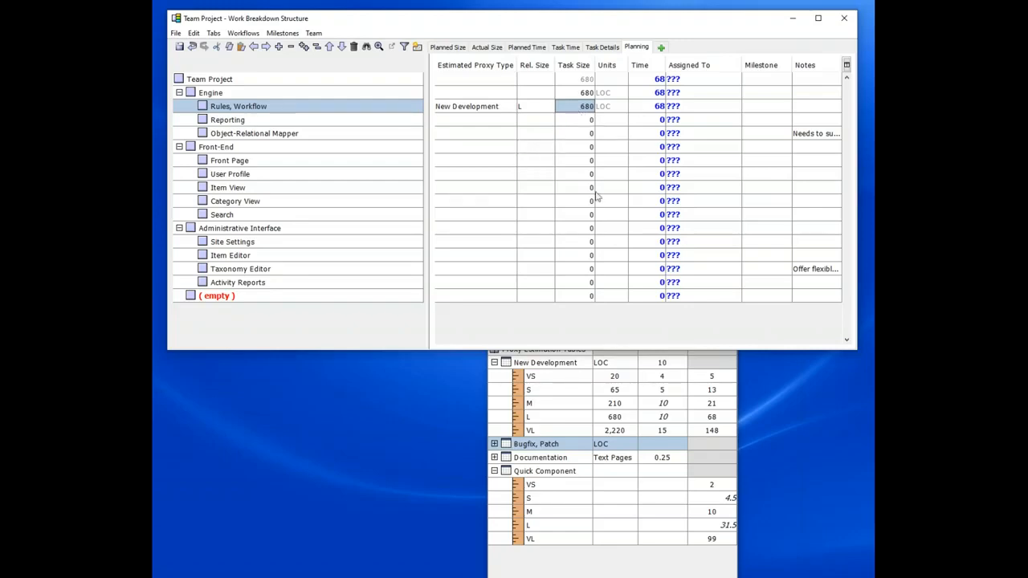
Step: Highlight the L row of the New Development table and change Rules, Workflow's relative size to M
click(505, 419)
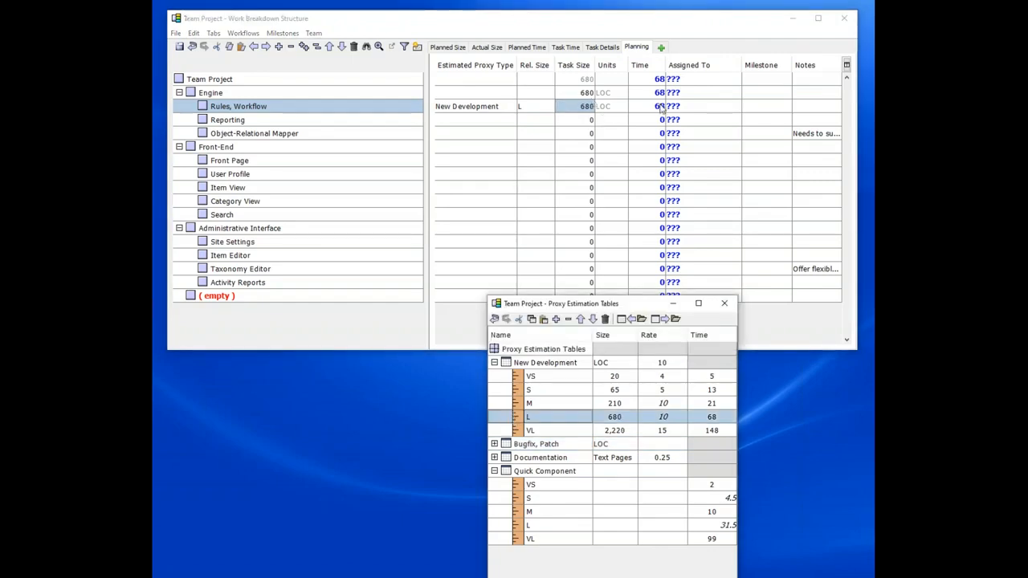
mouse_move(660, 112)
click(549, 108)
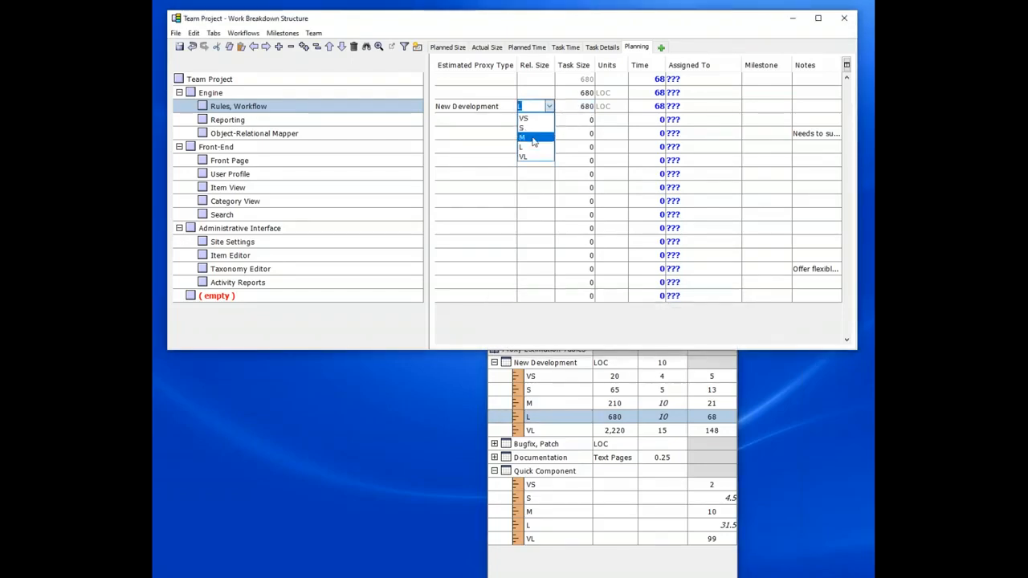
click(532, 138)
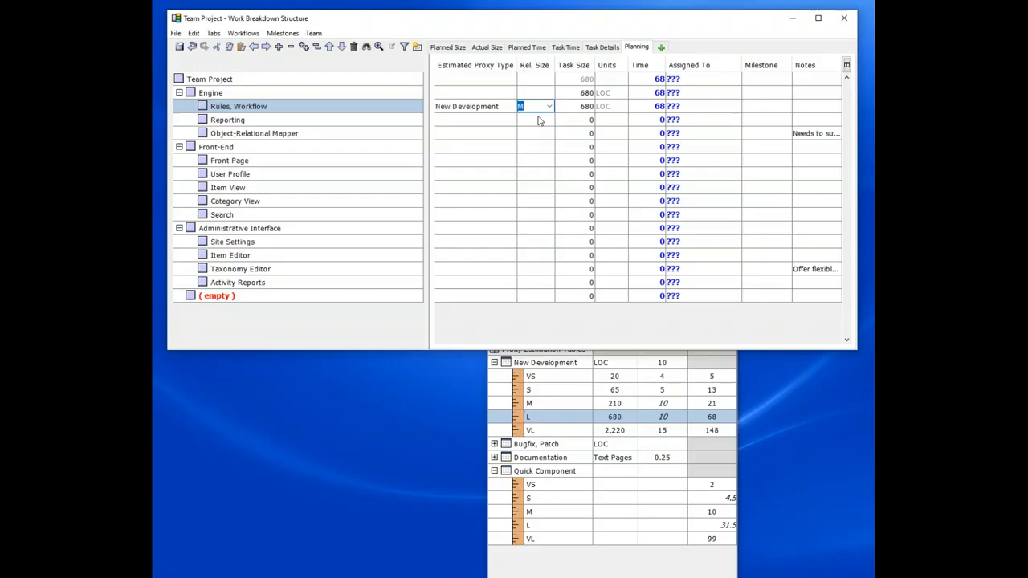
key(Tab)
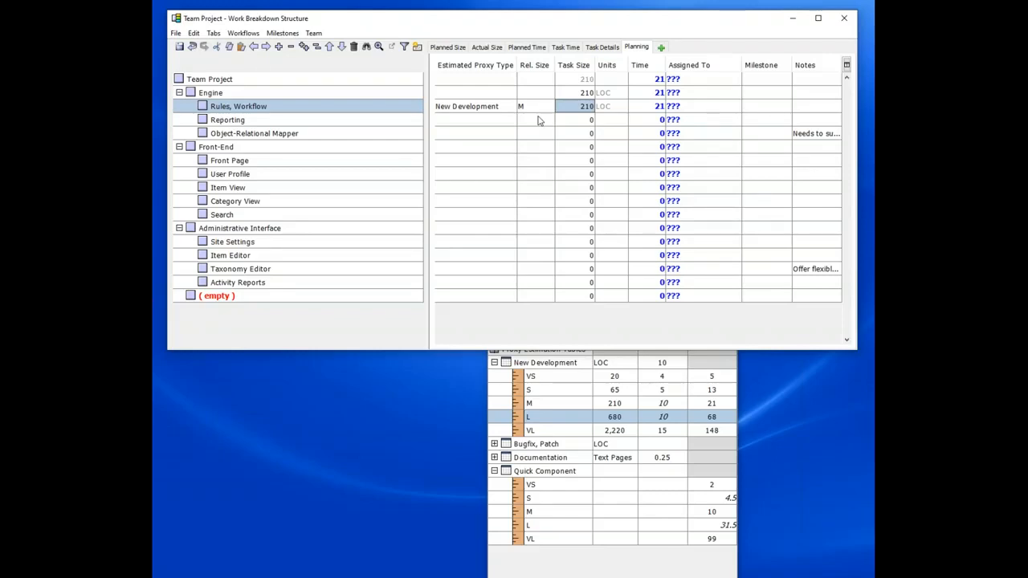
Step: Copy the New Development proxy type and paste it into every component from Reporting down to Activity Reports
click(512, 113)
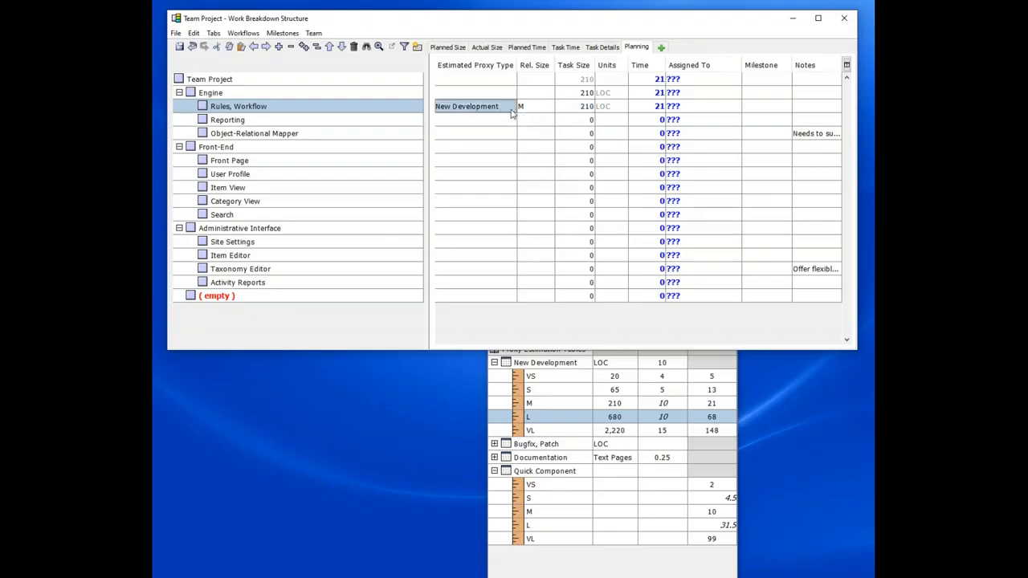
click(507, 123)
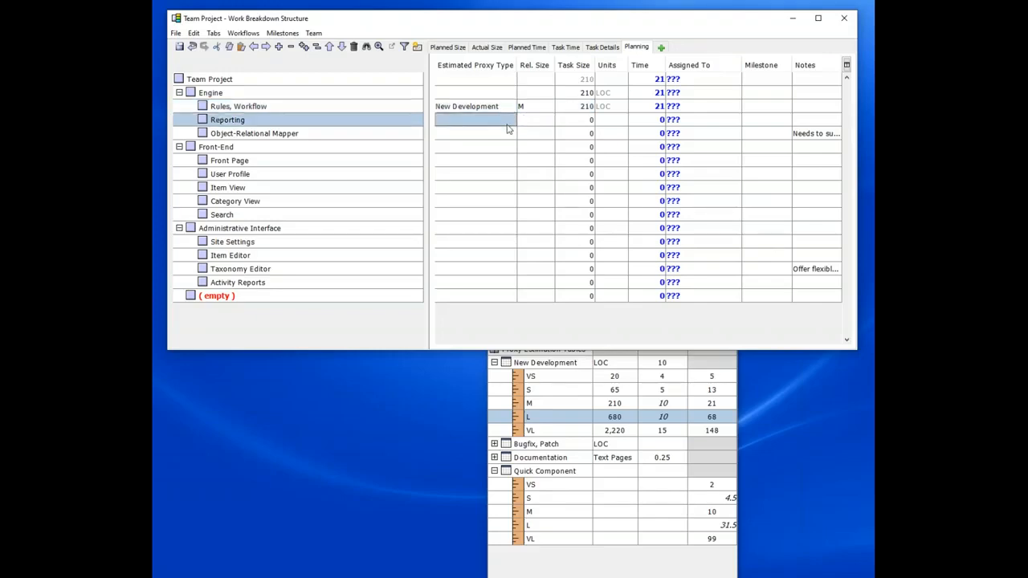
drag(508, 128, 500, 280)
key(ctrl+v)
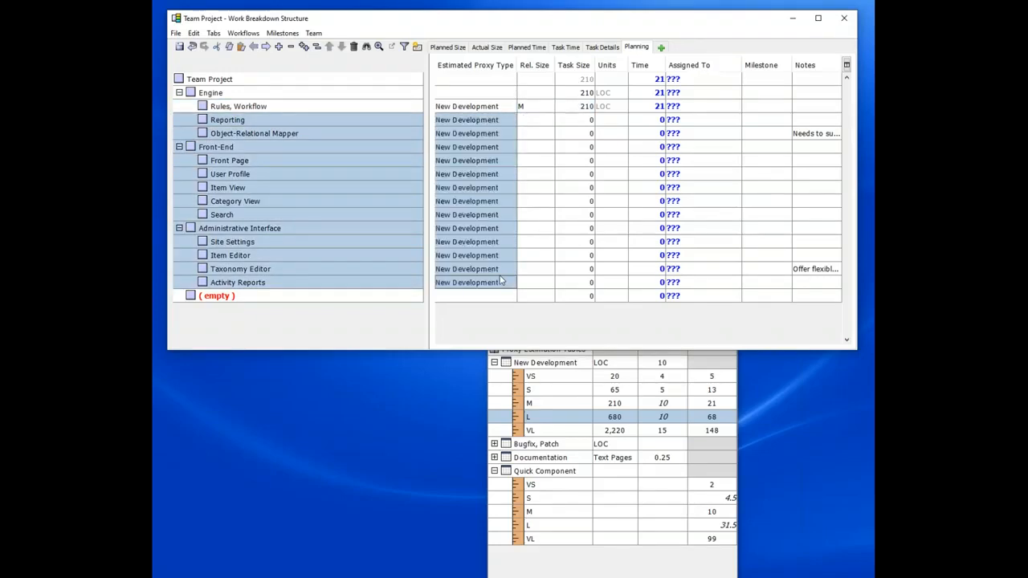
Step: Set the relative size of Reporting to L and Object-Relational Mapper to VL
click(540, 120)
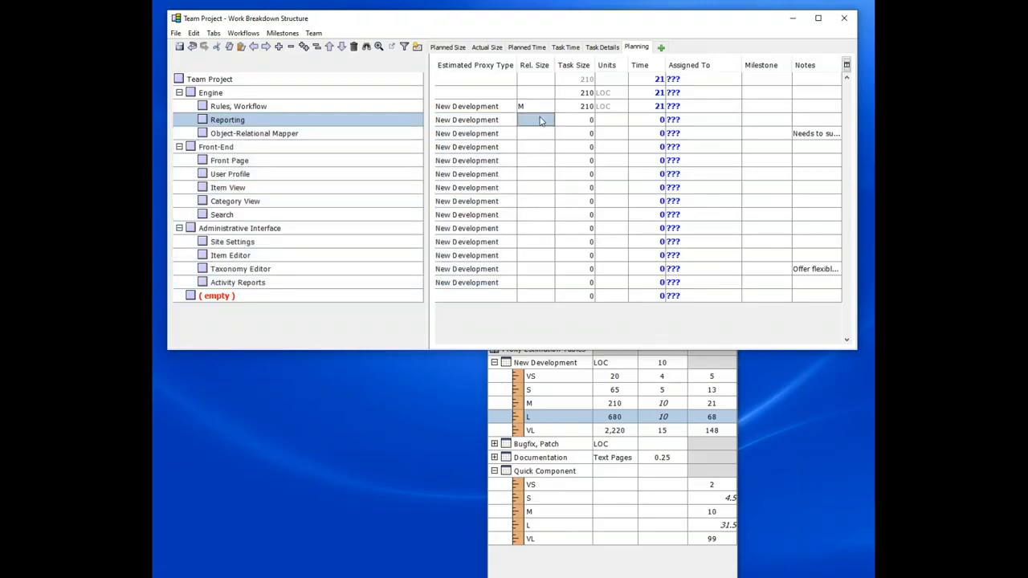
text(L)
key(Return)
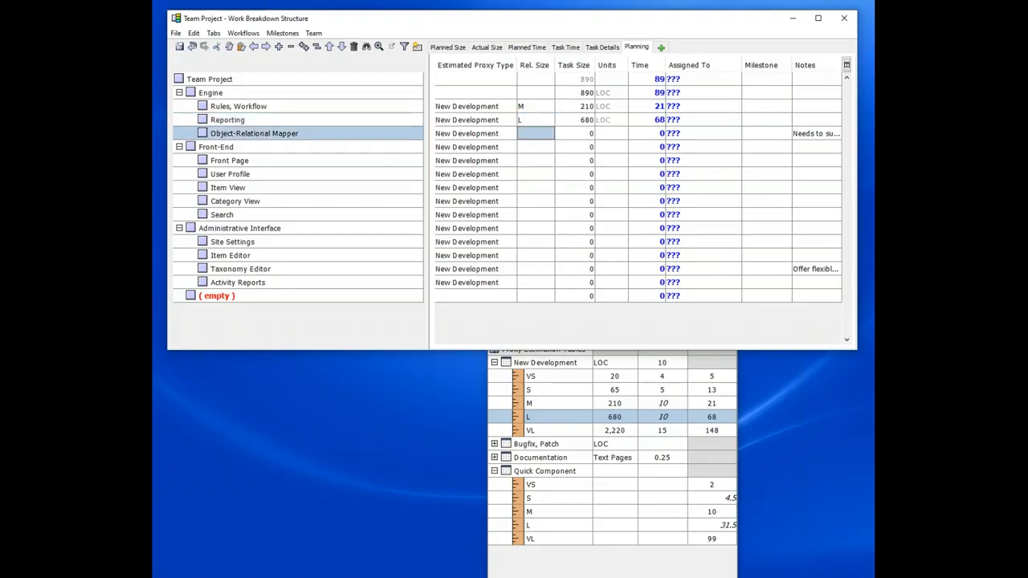
text(VL)
key(Return)
key(Down)
key(Down)
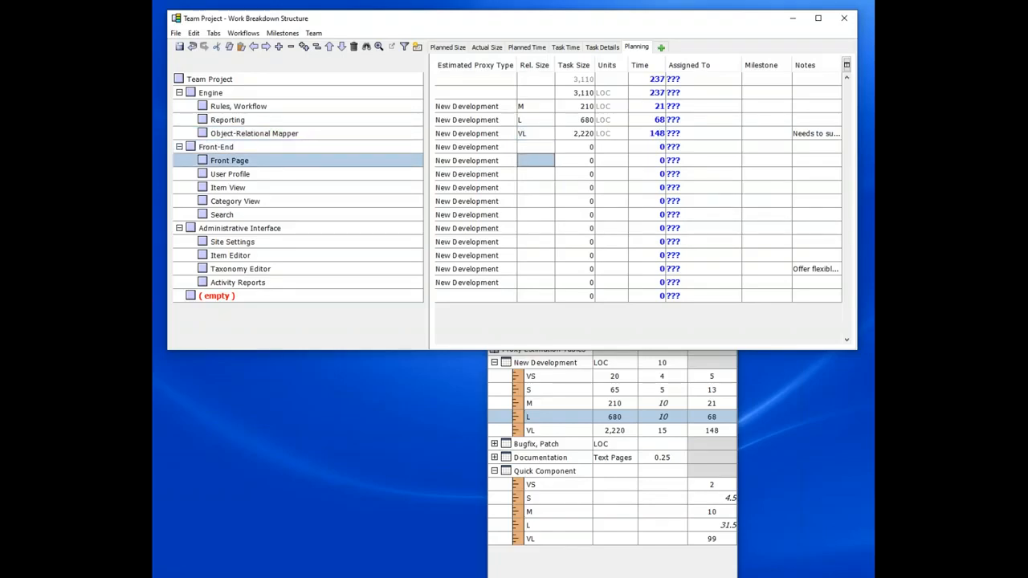
Step: Size the Front-End components: Front Page M, User Profile S, Item View M, Category View S, Search M
text(M)
key(Return)
key(Down)
text(S)
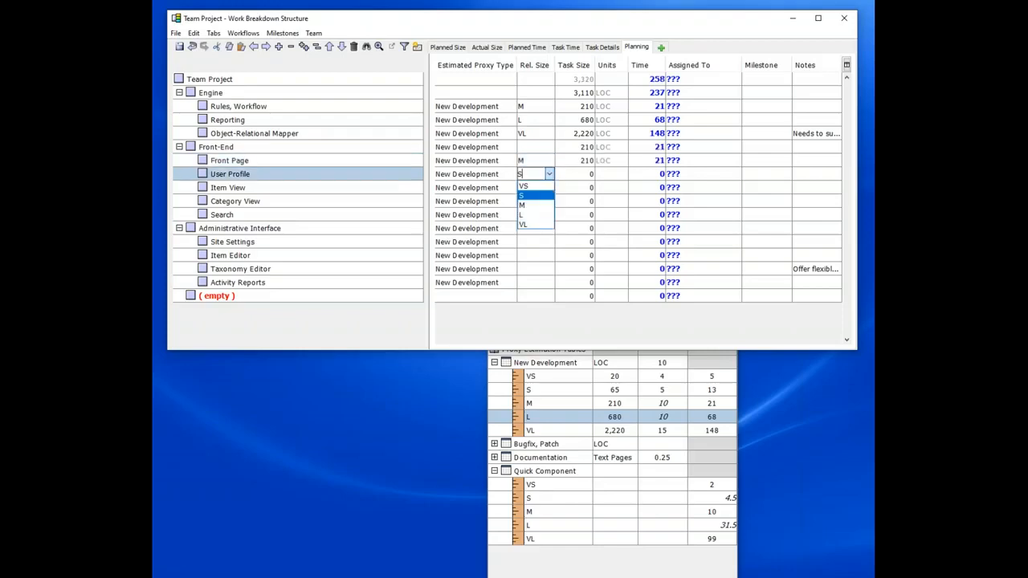
key(Return)
key(Down)
text(M)
key(Return)
key(Down)
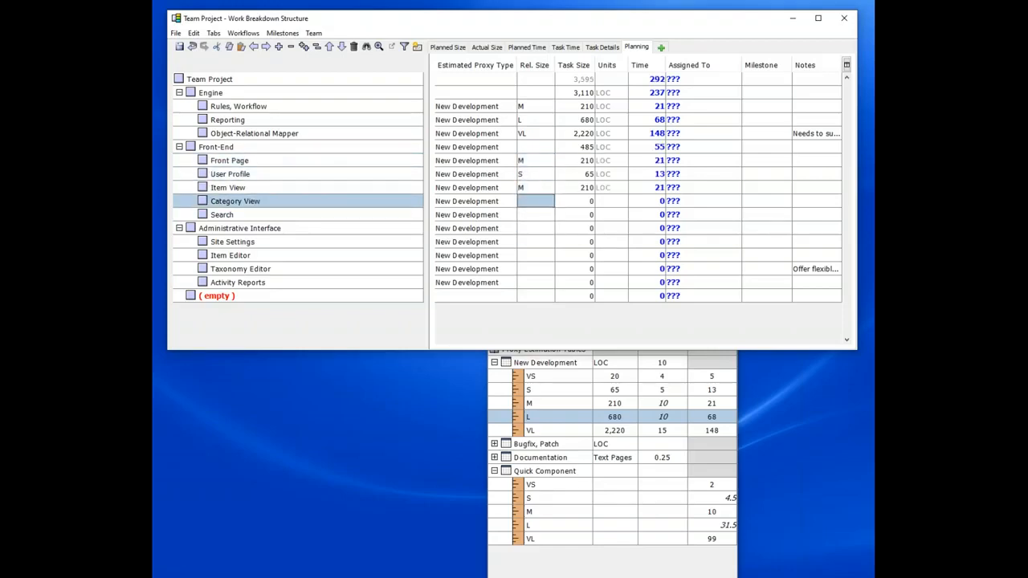
text(S)
key(Return)
key(Down)
text(M)
key(Return)
key(Down)
key(Down)
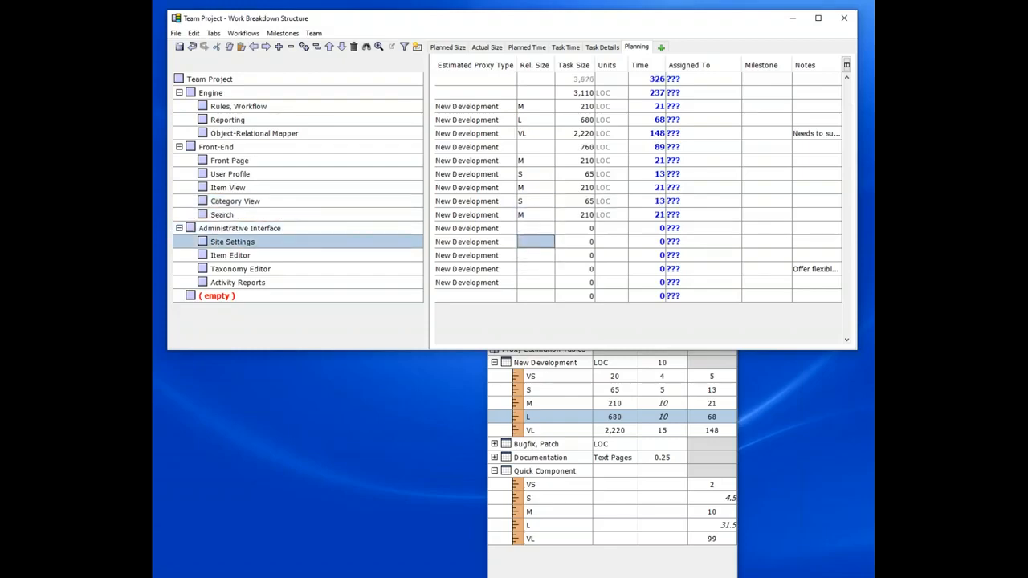
Step: Set the relative size of Site Settings to M and Item Editor to S
text(M)
key(Return)
key(Down)
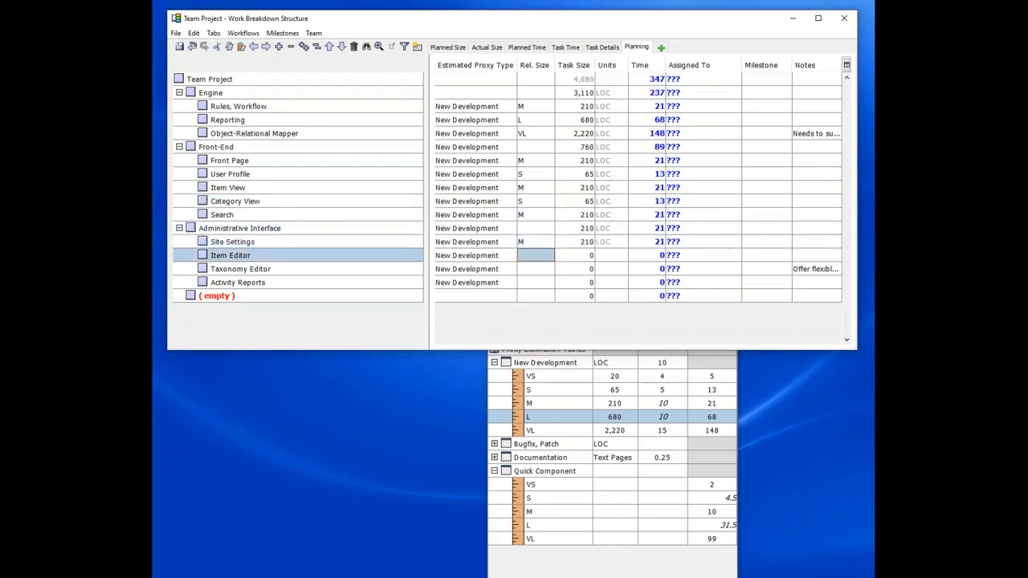
text(S)
key(Return)
key(Down)
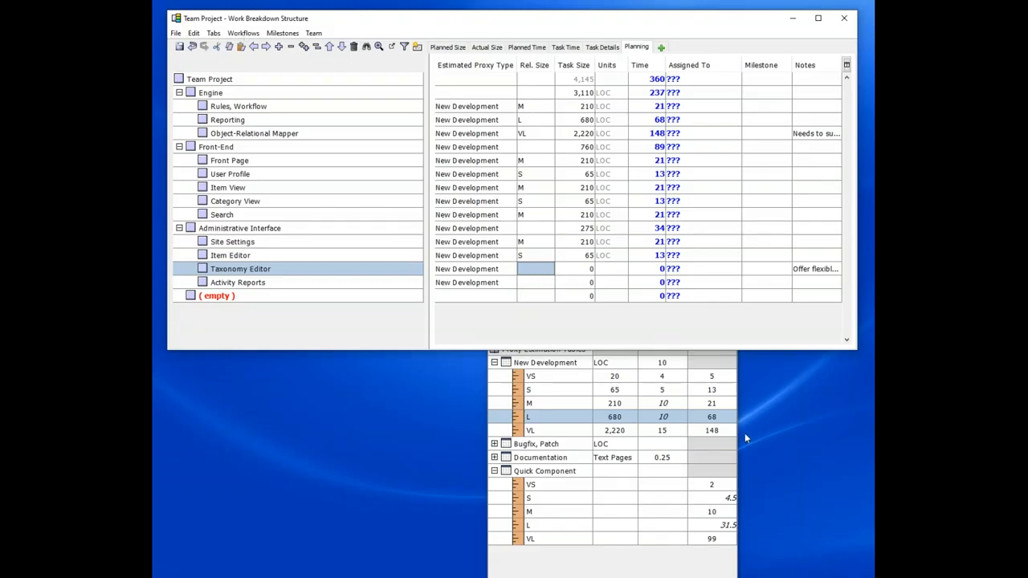
Step: Minimize the Proxy Estimation Tables window and turn on the Team Time Balancing Panel
click(719, 569)
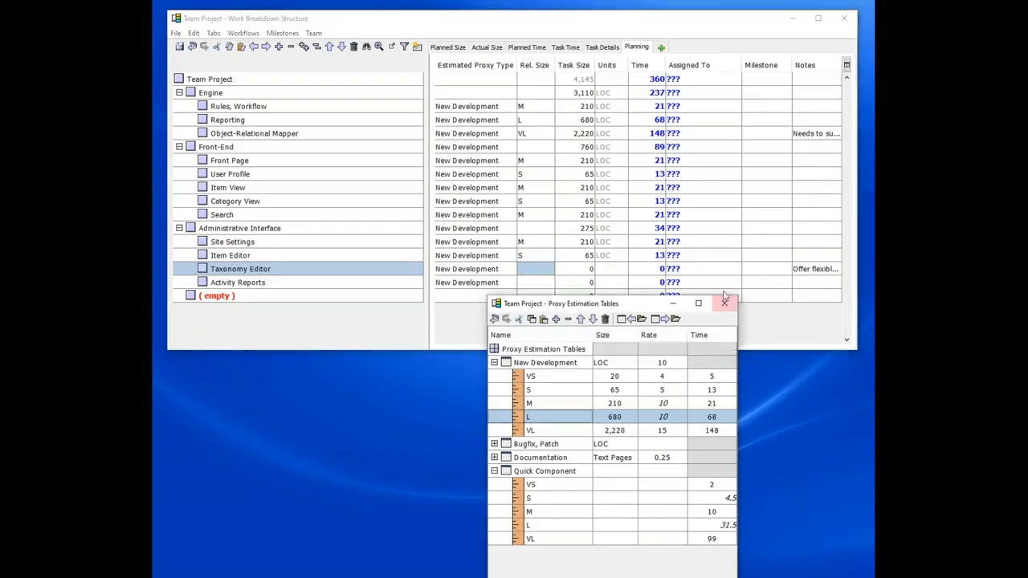
click(675, 305)
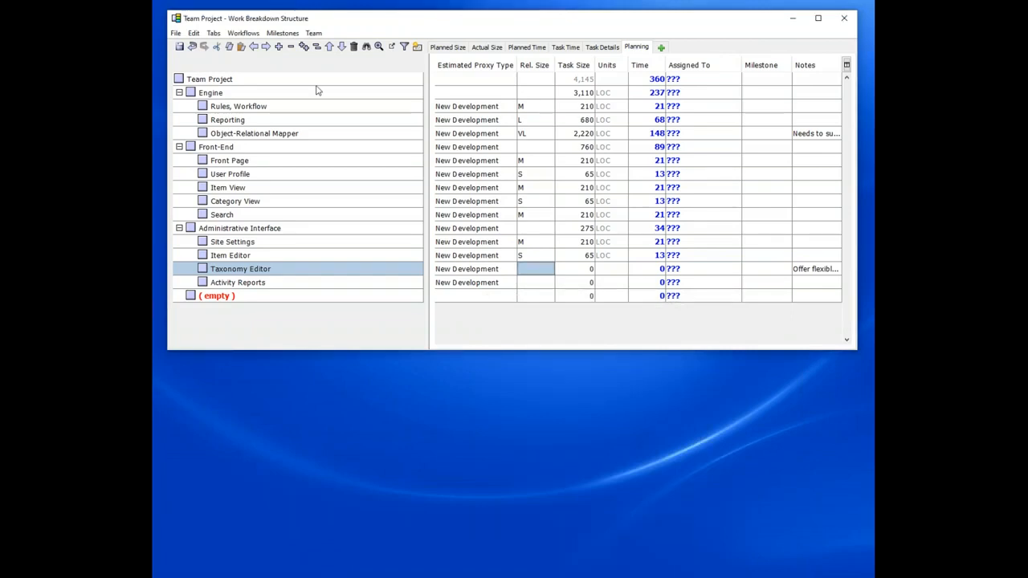
click(659, 80)
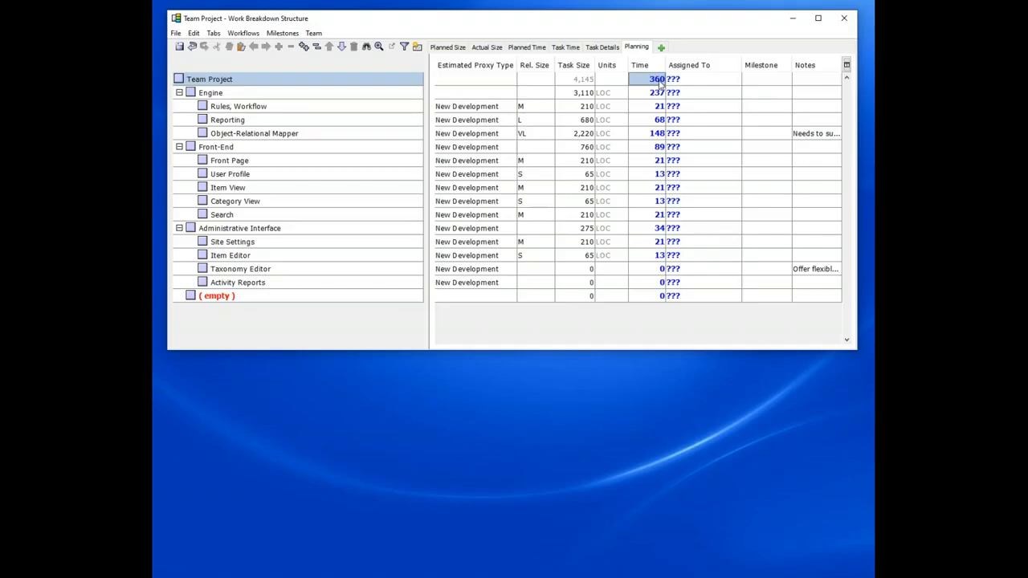
click(315, 34)
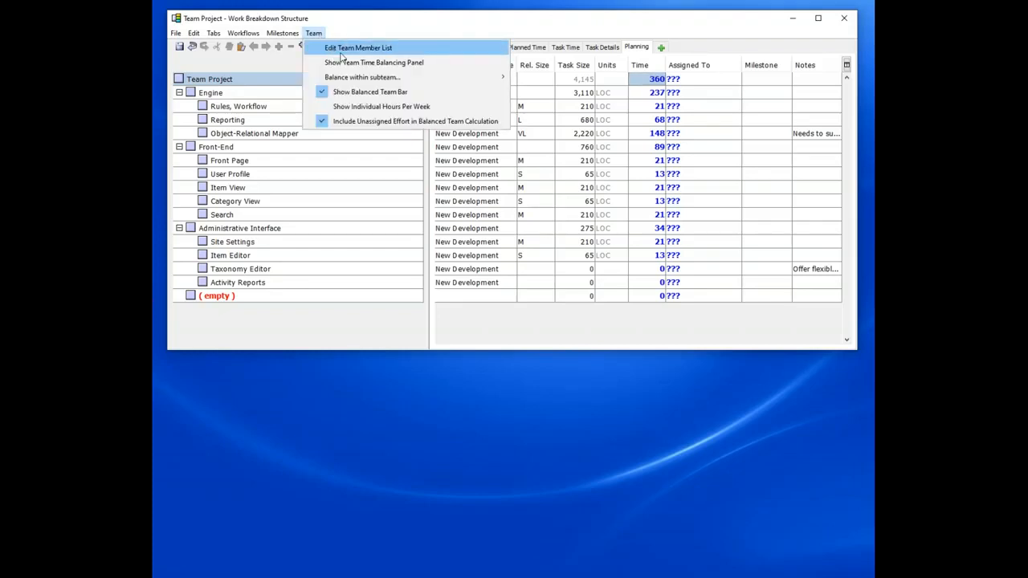
click(338, 63)
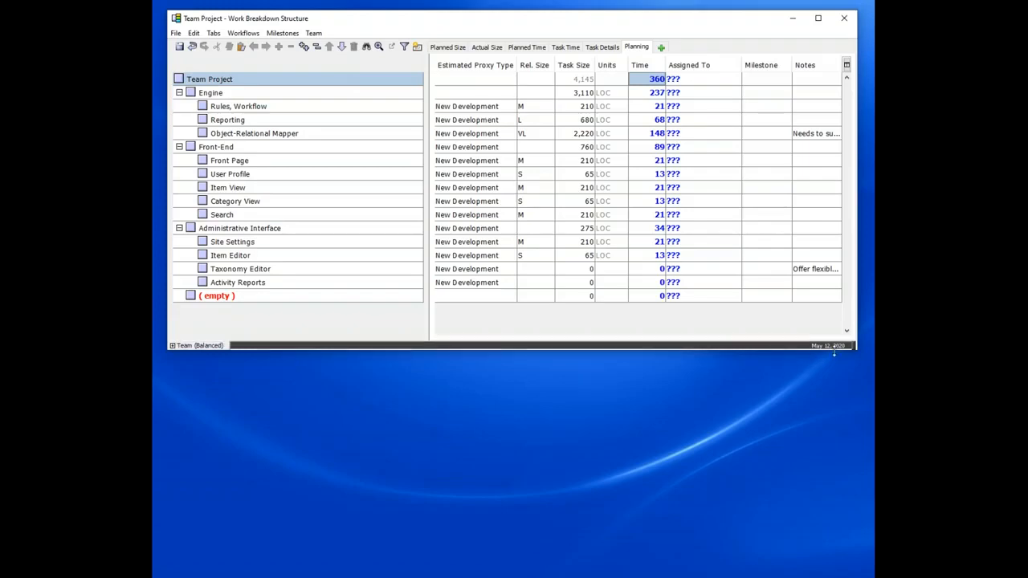
mouse_move(837, 350)
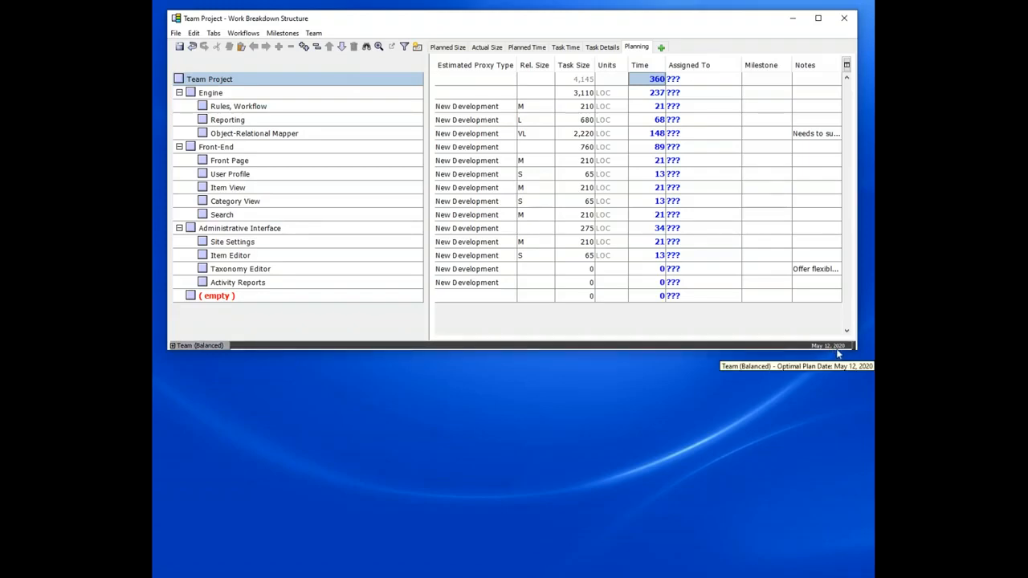
Step: Set the relative size of Taxonomy Editor to L and Activity Reports to VS
click(548, 272)
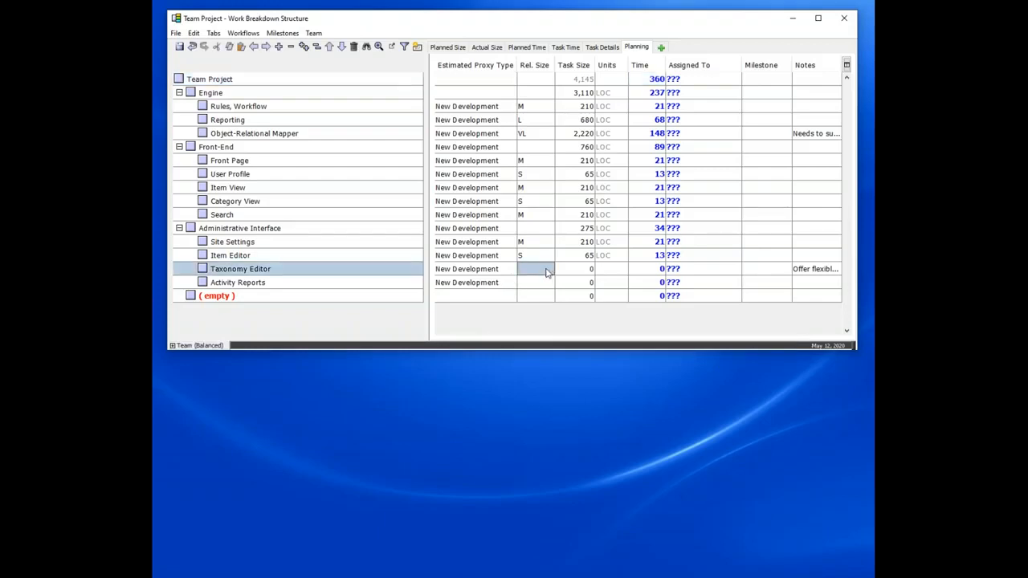
text(L)
key(Return)
key(Down)
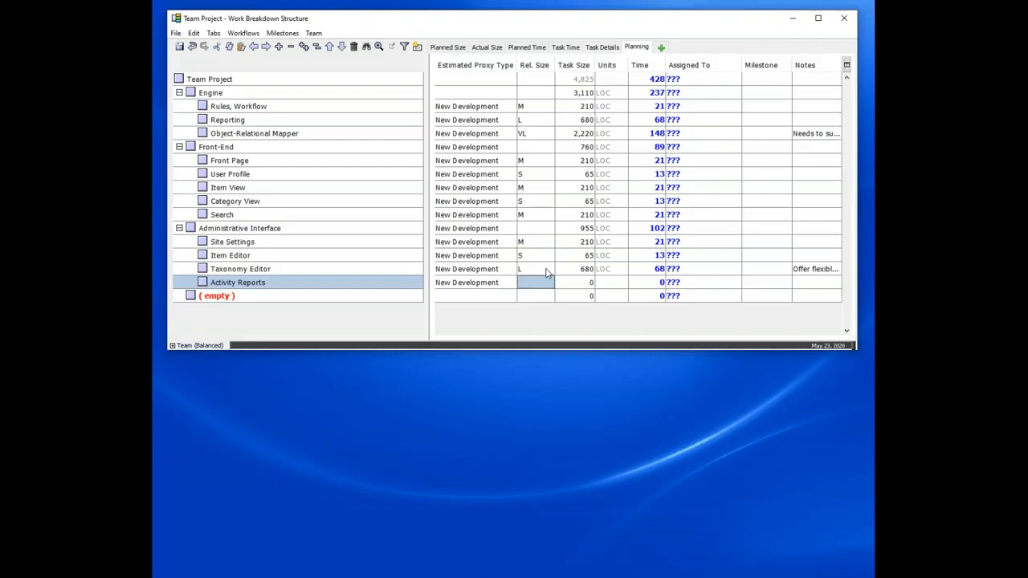
text(VS)
key(Return)
Step: Change Activity Reports' relative size to L
key(Up)
key(Up)
key(Up)
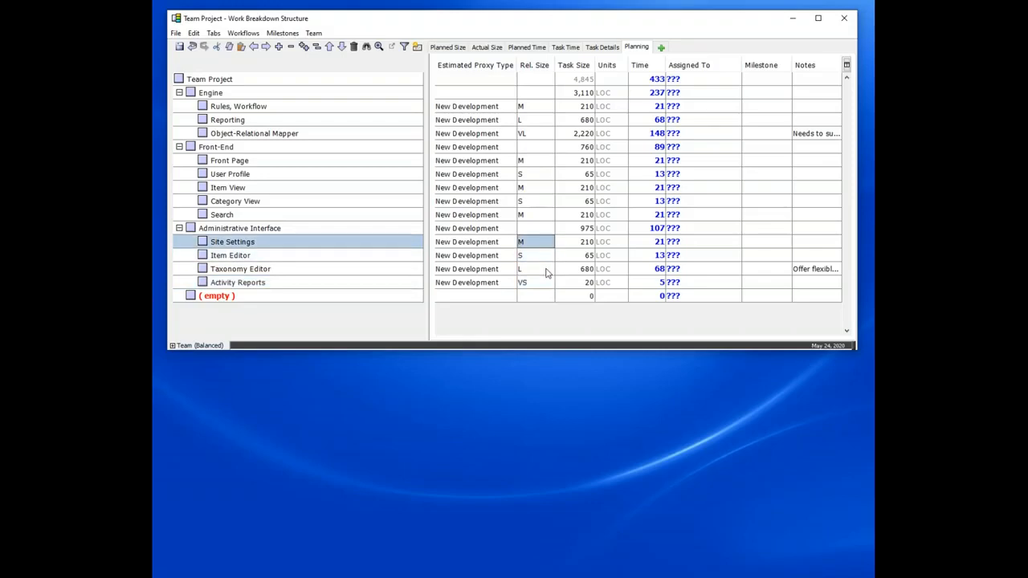
key(Down)
key(Down)
key(Down)
text(L)
key(Return)
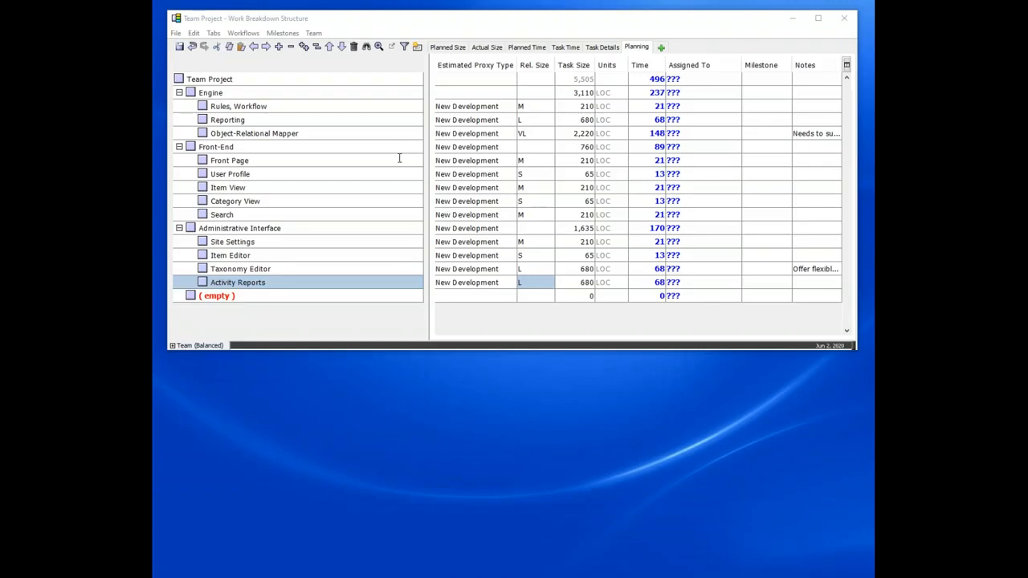
Step: Open the Project Milestones editor and select the Sprint 2, Sprint 3 and Backlog milestones
click(312, 35)
mouse_move(290, 37)
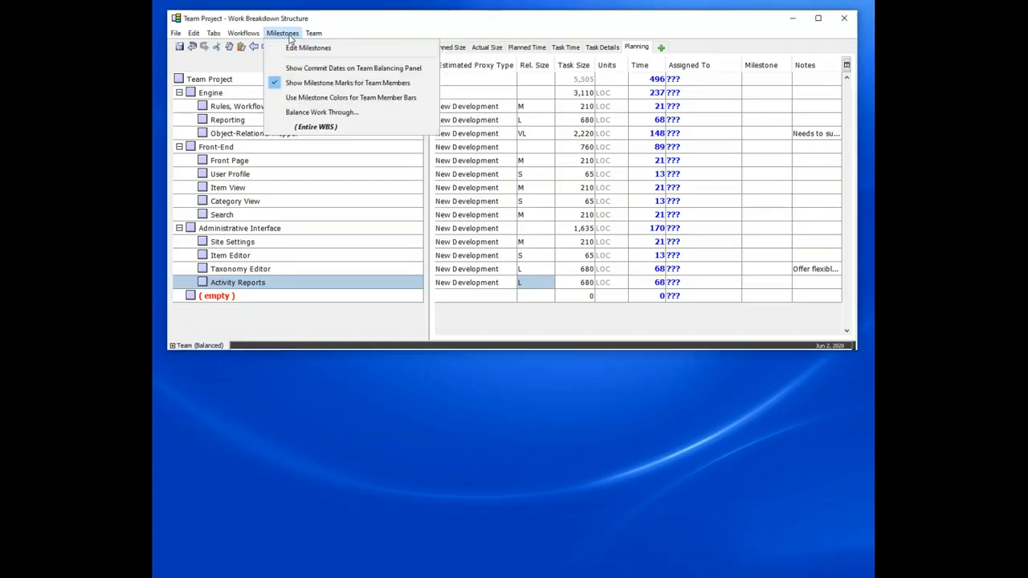
click(307, 48)
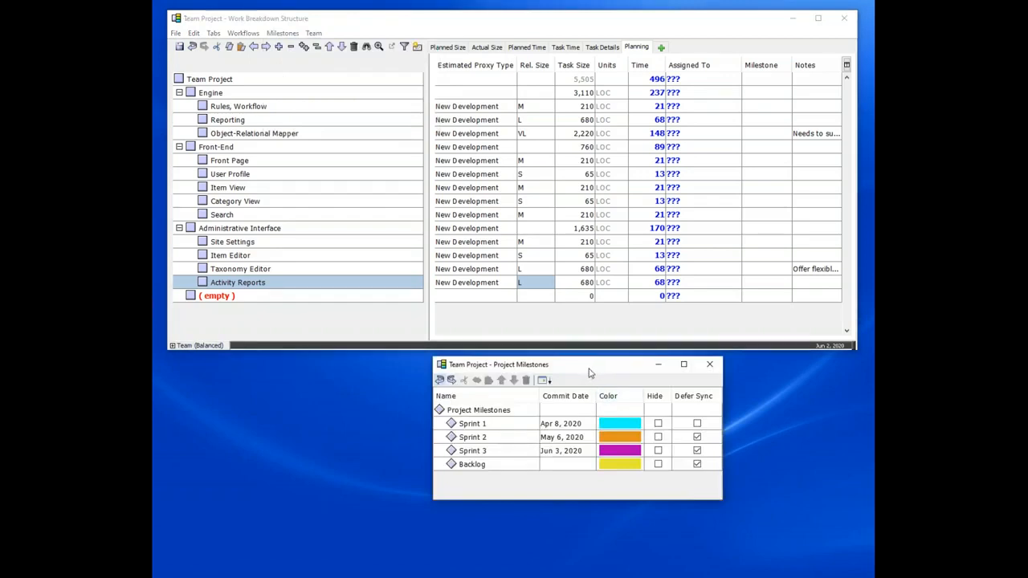
drag(587, 373, 590, 375)
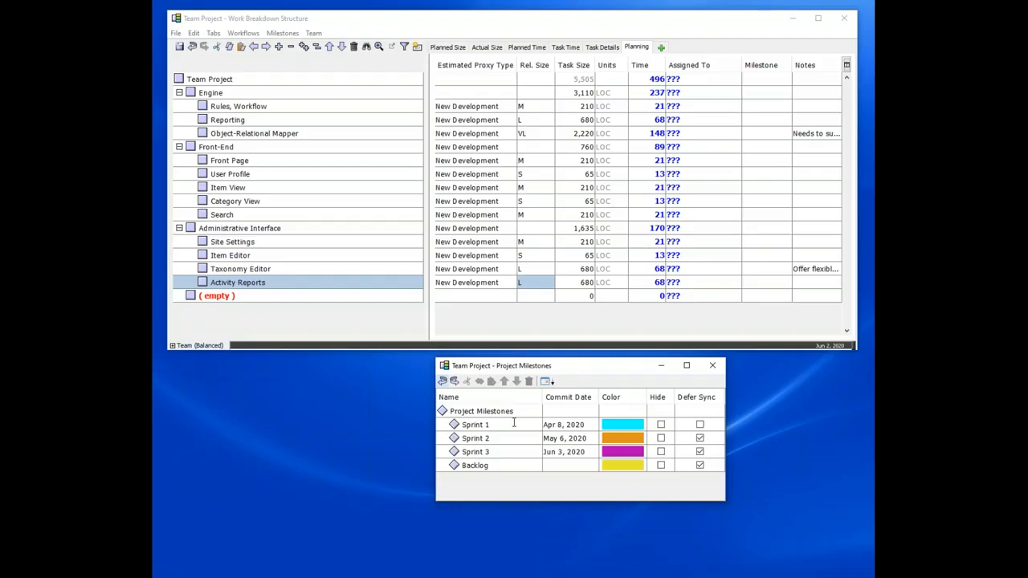
click(441, 429)
drag(447, 437, 448, 468)
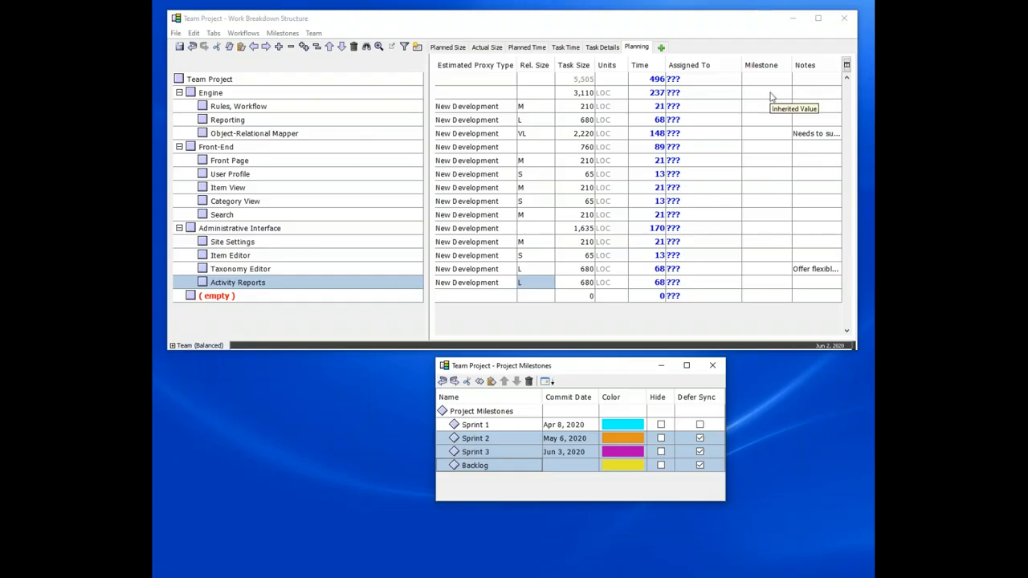
Step: Assign the Sprint 1 milestone to the Engine component and Sprint 3 to Object-Relational Mapper
drag(427, 120, 373, 120)
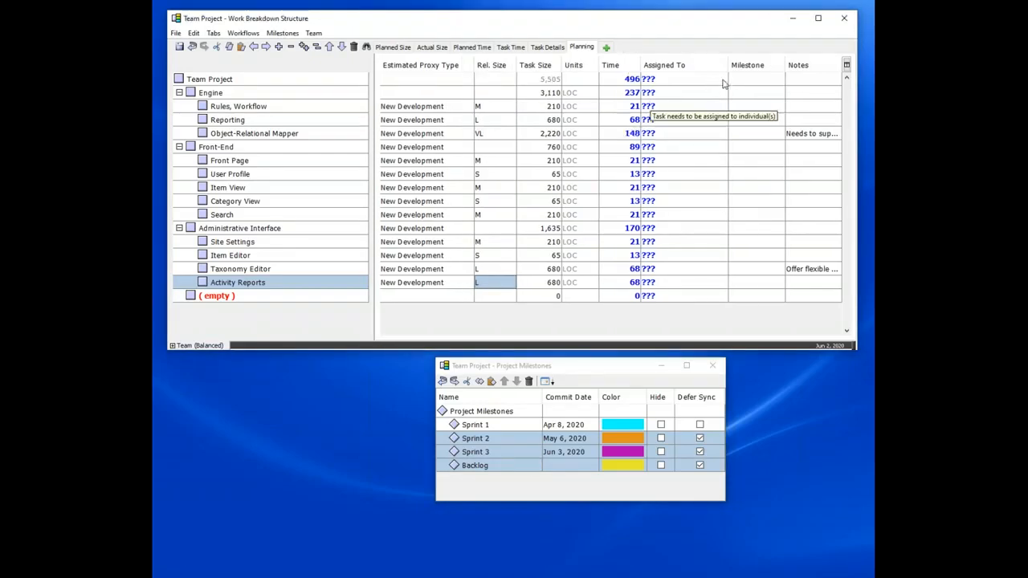
drag(728, 66, 709, 66)
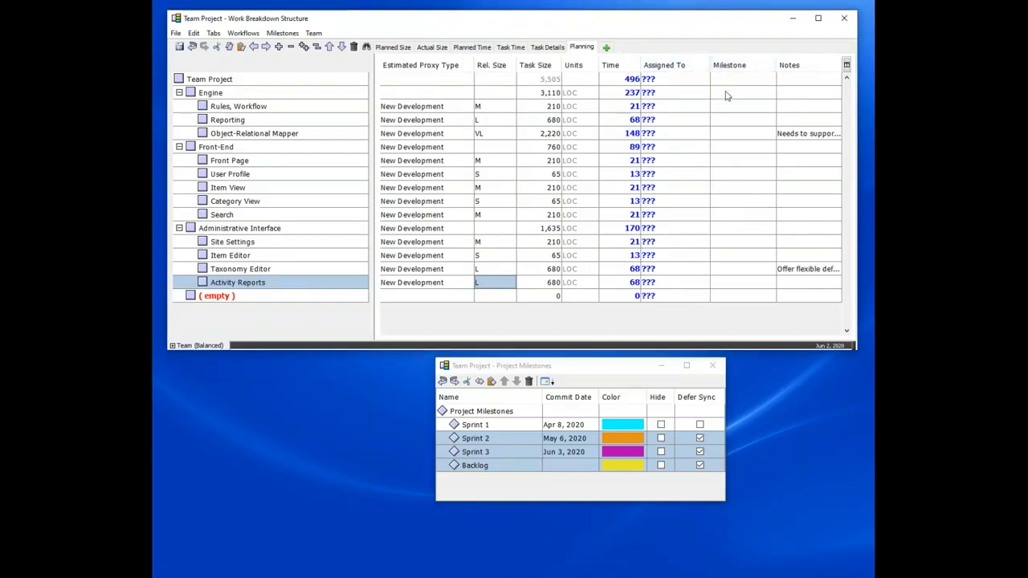
click(719, 94)
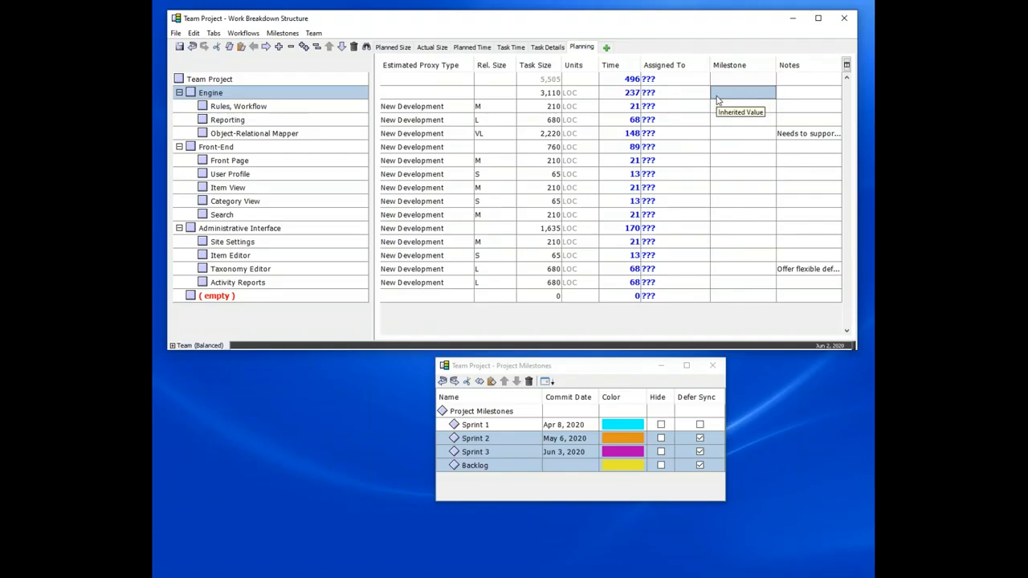
click(717, 94)
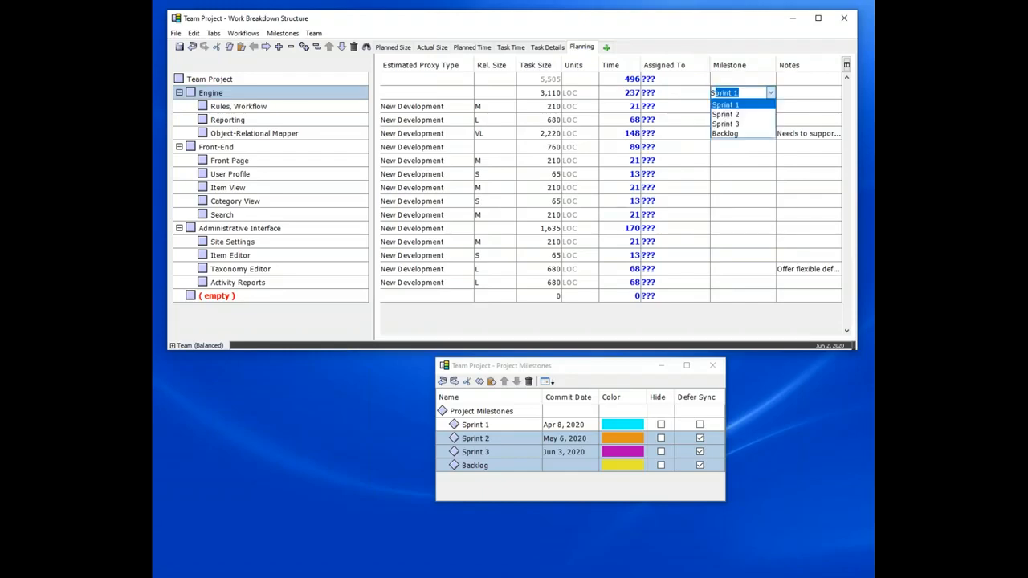
key(Return)
key(Down)
key(Down)
key(Down)
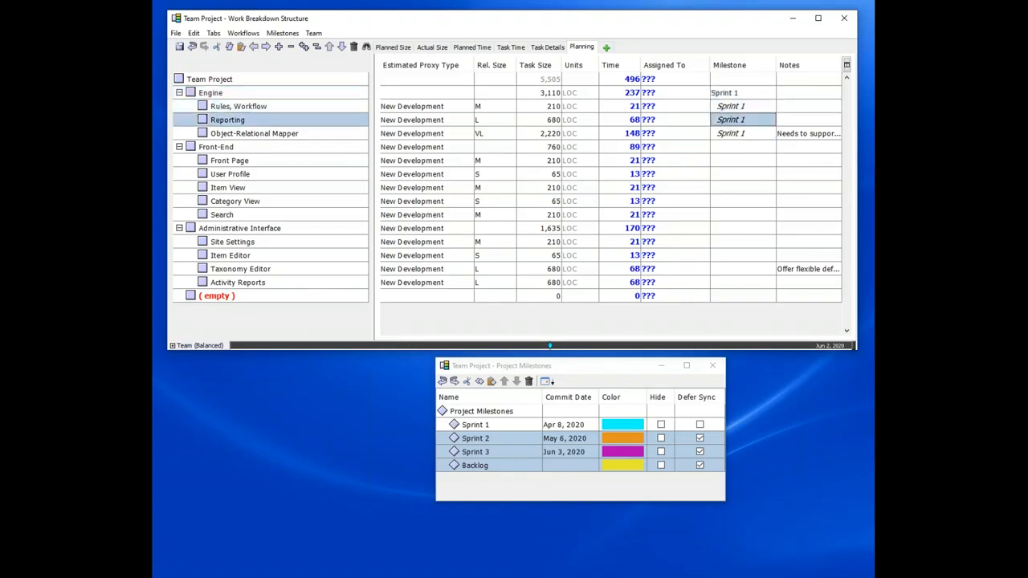
click(730, 133)
click(727, 164)
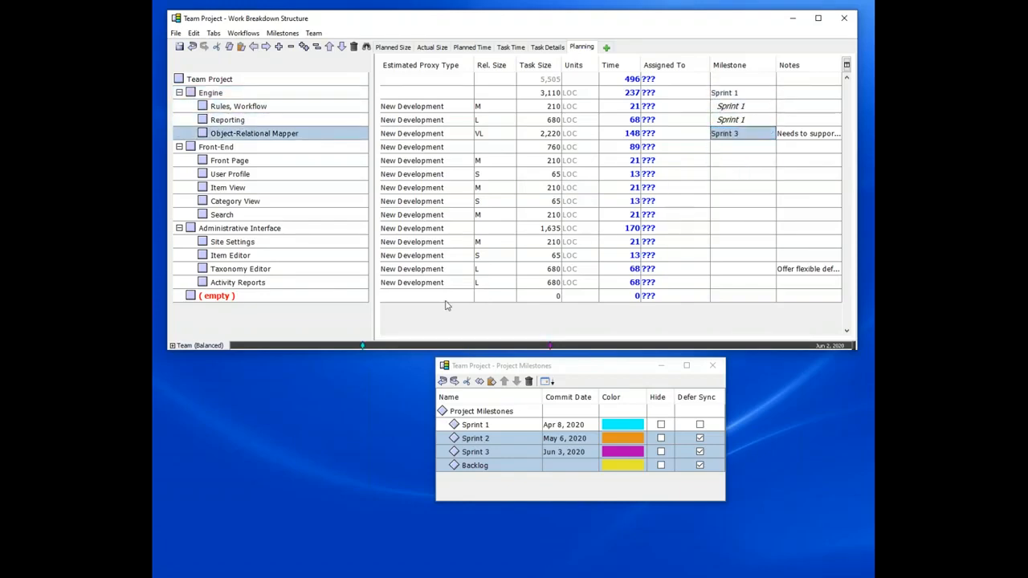
Step: Set milestones for Front-End items: Front Page Sprint 1, User Profile Sprint 2, Item View Sprint 3, Category View Sprint 1
mouse_move(363, 347)
click(734, 157)
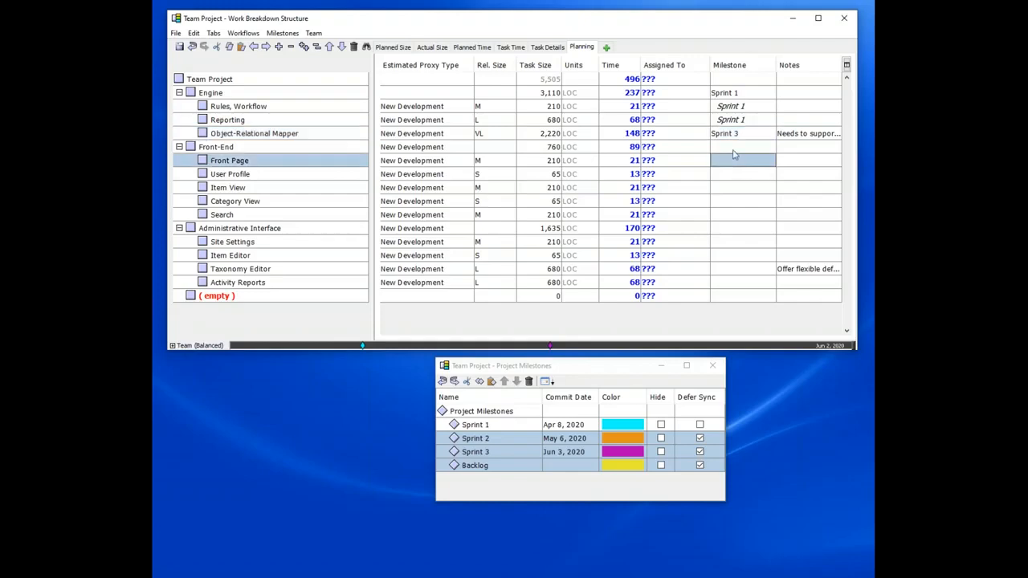
text(S)
key(Return)
text(S)
key(Down)
key(Return)
key(Down)
text(S)
key(Down)
key(Down)
key(Return)
key(Down)
text(S)
key(Return)
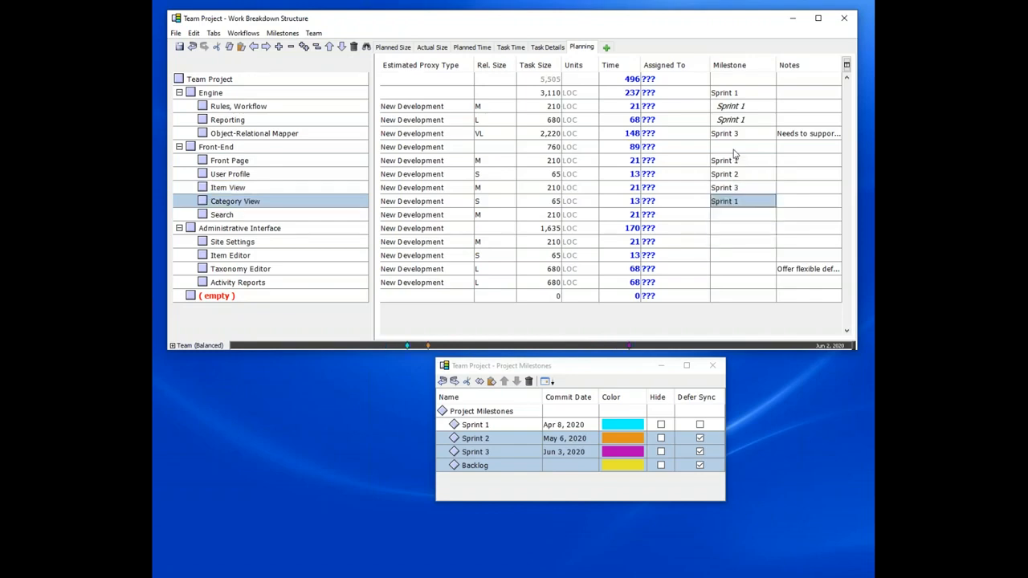
Step: Assign Sprint 2 to the Administrative Interface component and Sprint 3 to Item Editor
key(Down)
key(Down)
key(Down)
key(Up)
text(S)
key(Down)
key(Return)
key(Down)
key(Down)
text(S)
key(Down)
key(Down)
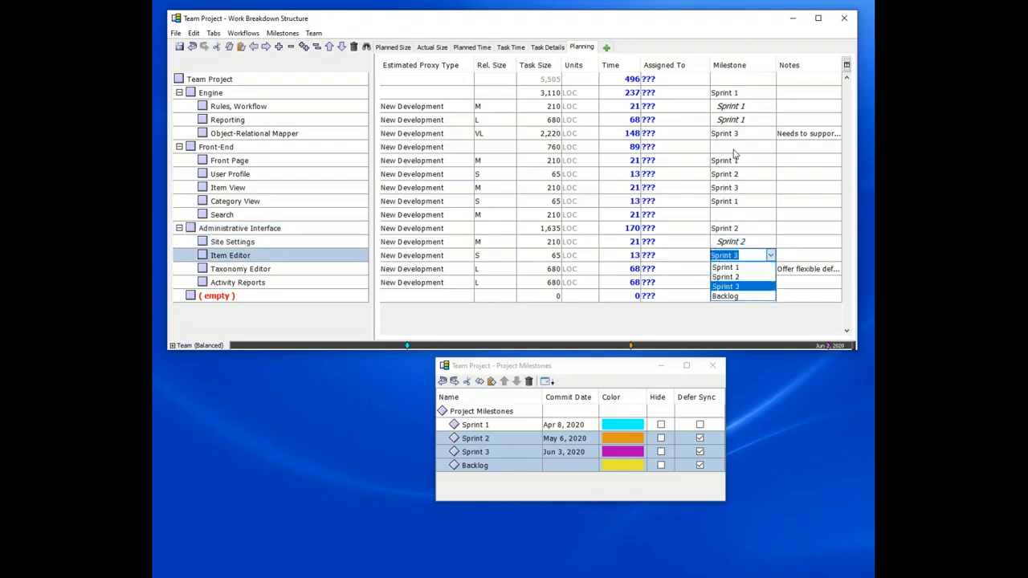
key(Return)
key(Up)
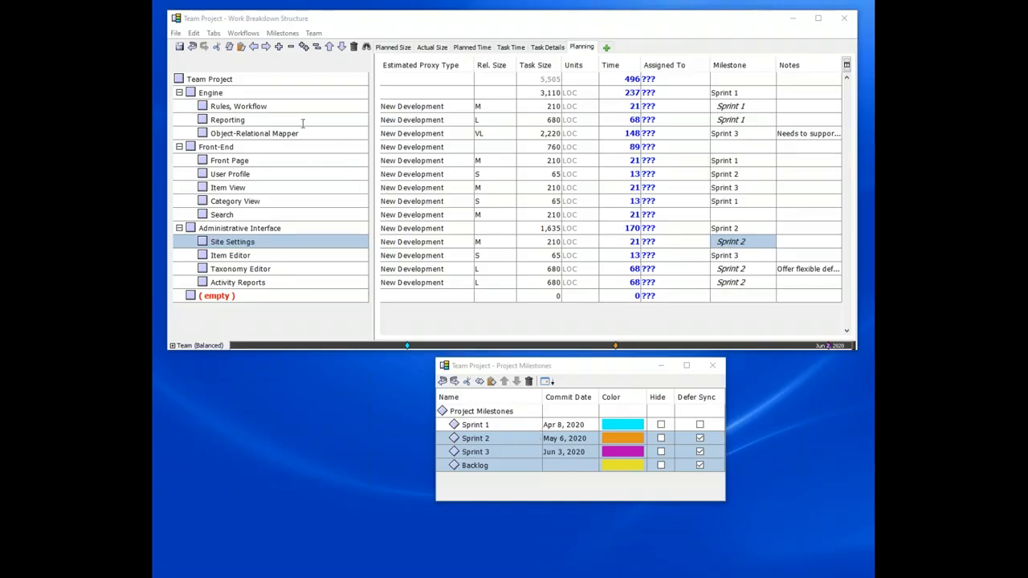
Step: Show the milestone markers on the team balancing timeline and close the Project Milestones window
click(288, 34)
click(309, 69)
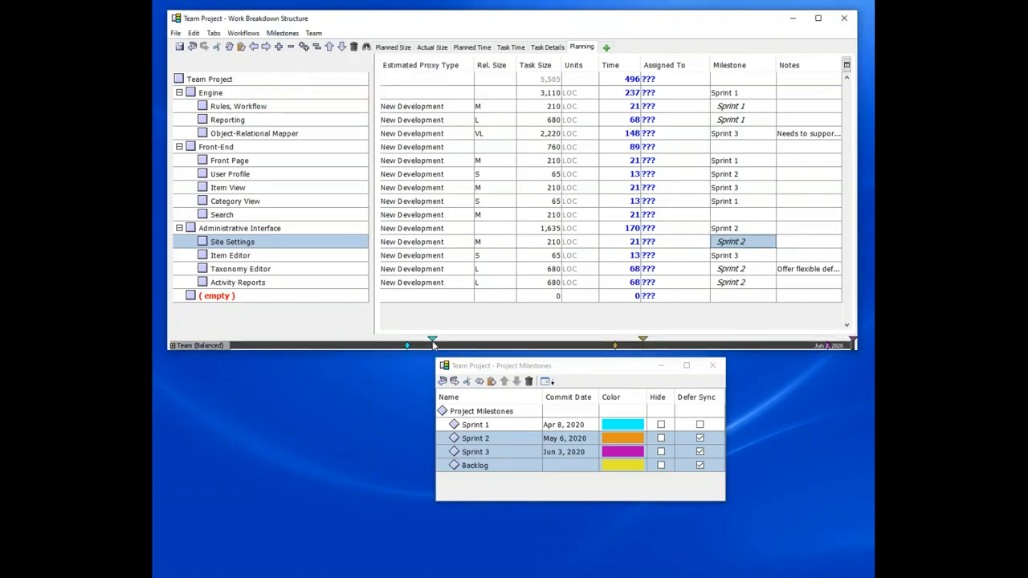
mouse_move(433, 346)
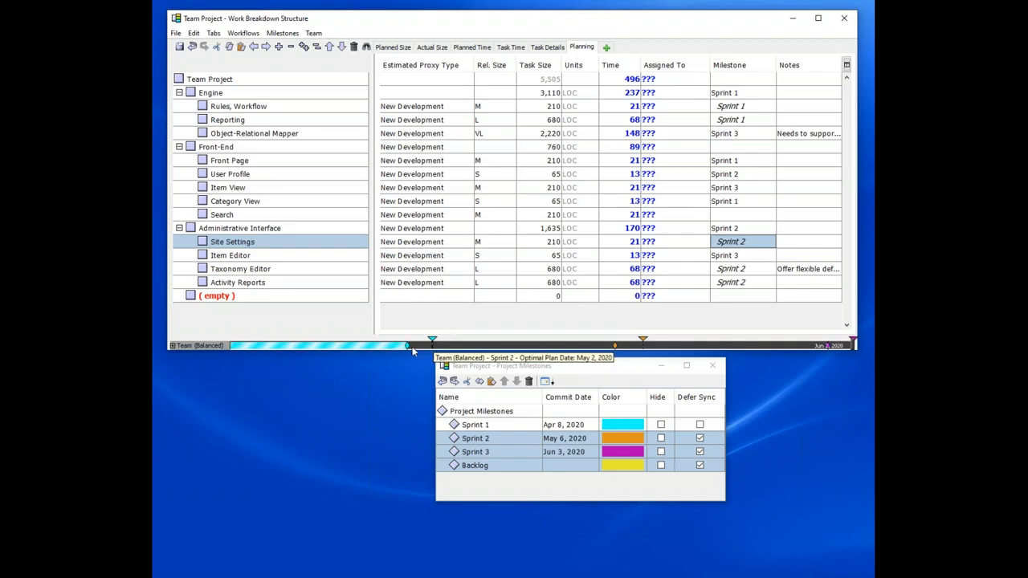
mouse_move(400, 351)
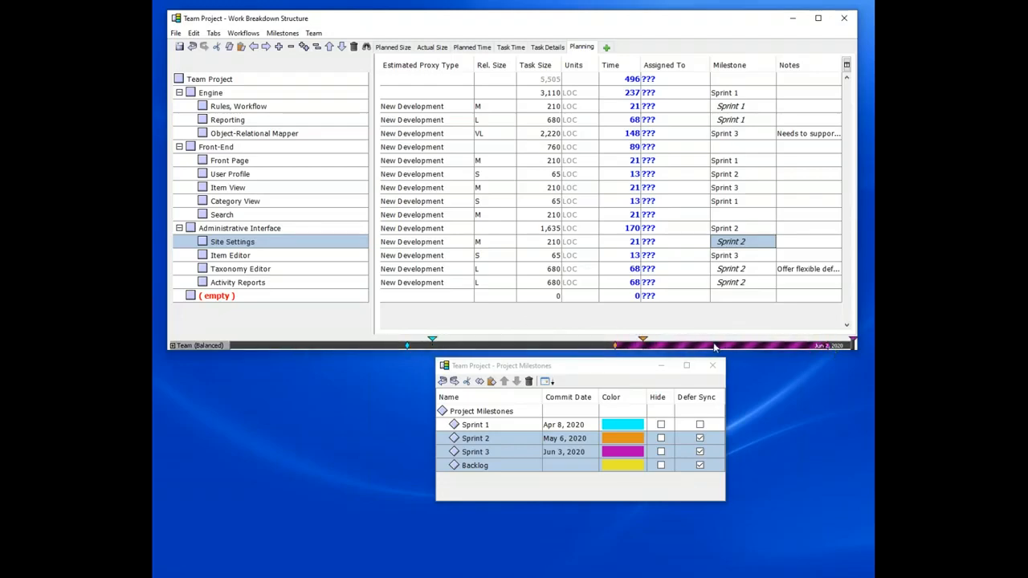
mouse_move(712, 347)
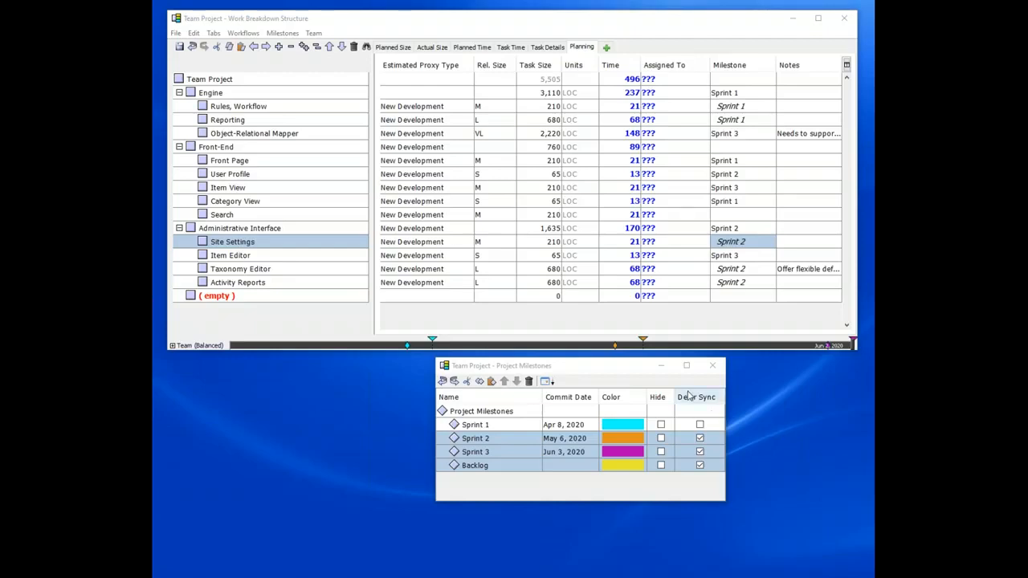
click(712, 365)
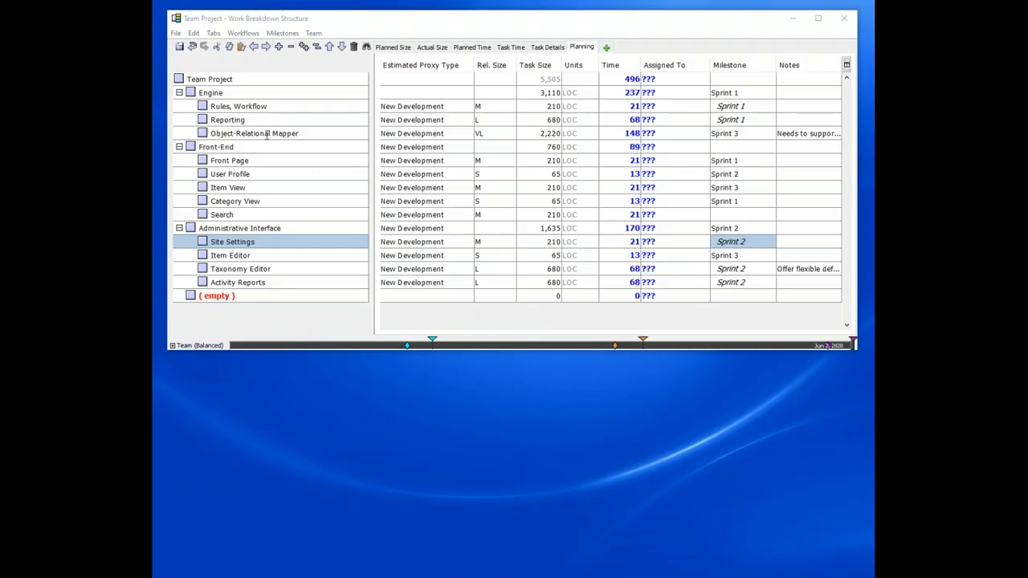
Step: Open the Common Team Workflows editor and examine the New Feature and Bugfix workflow steps
click(256, 34)
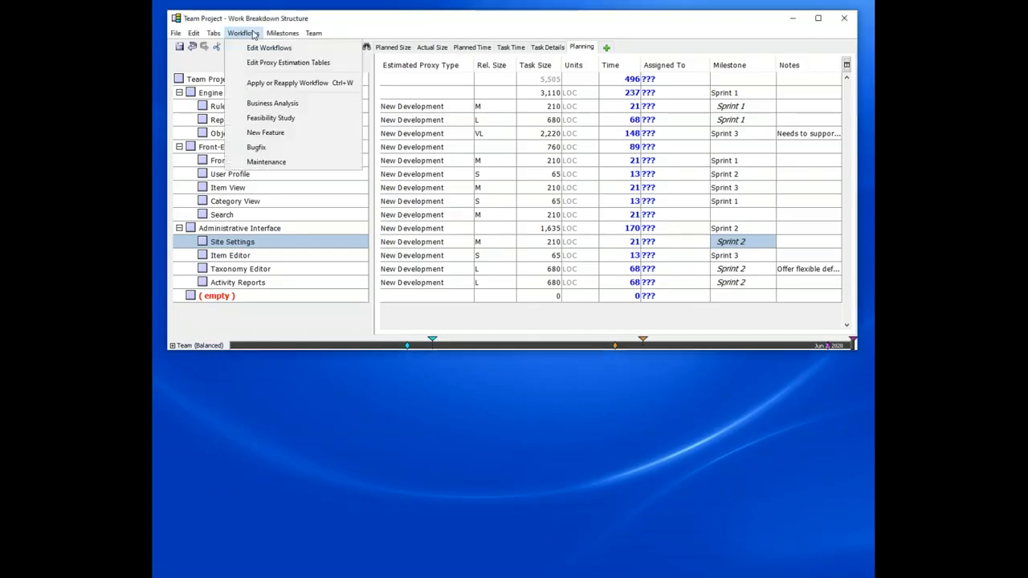
click(259, 50)
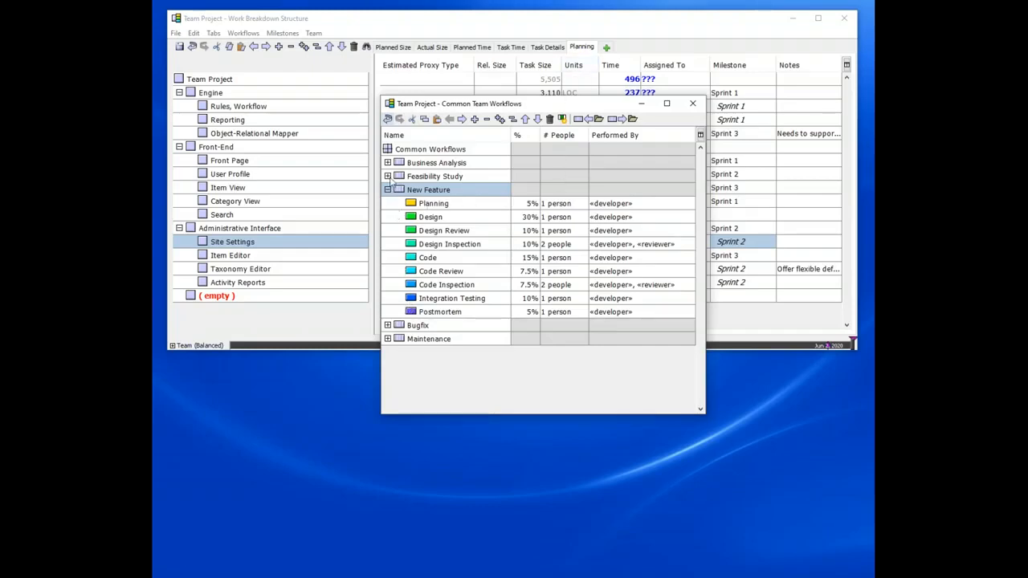
click(388, 326)
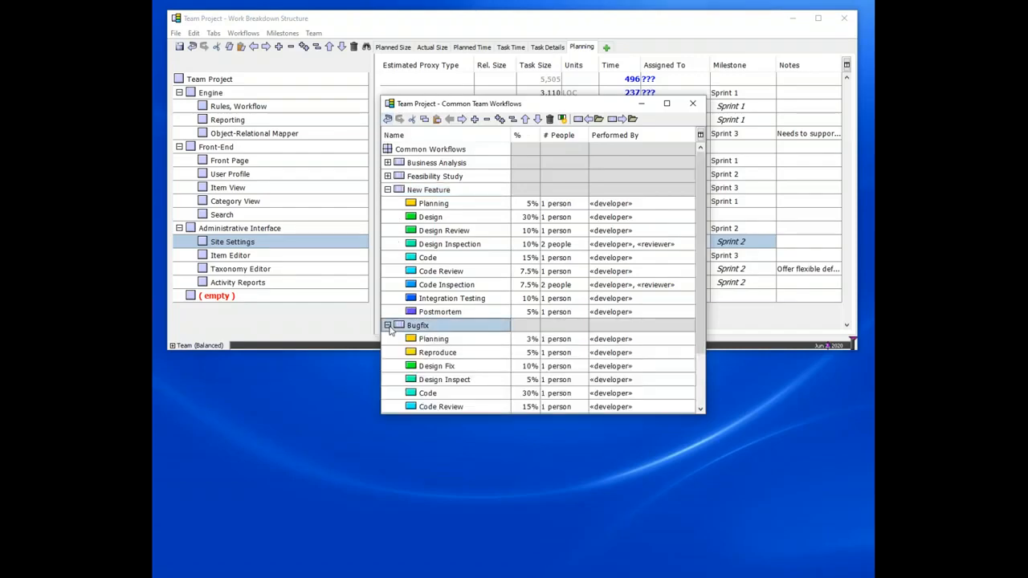
click(388, 325)
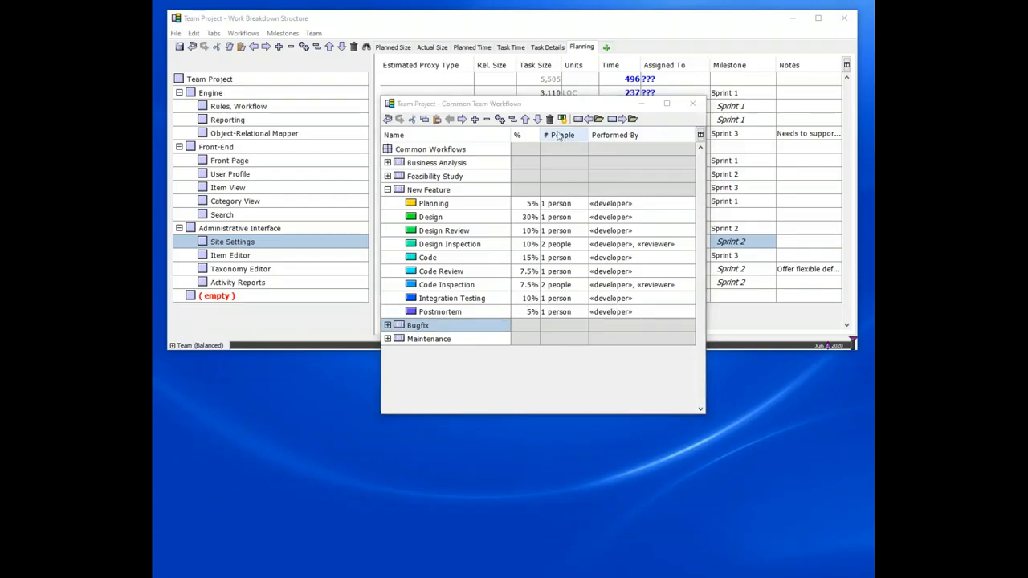
drag(543, 107, 505, 235)
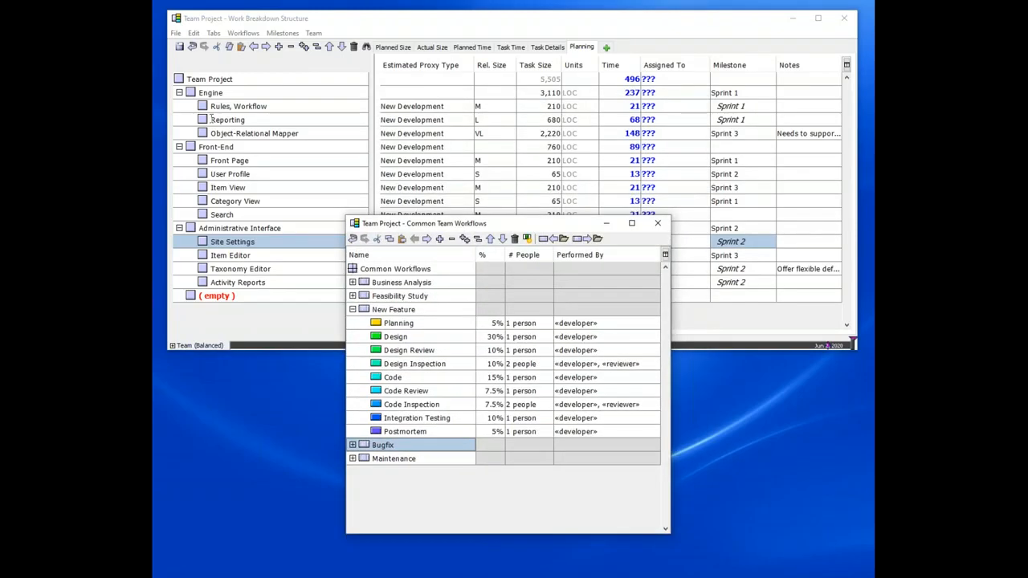
Step: Apply the New Feature workflow to the Rules, Workflow component
click(196, 108)
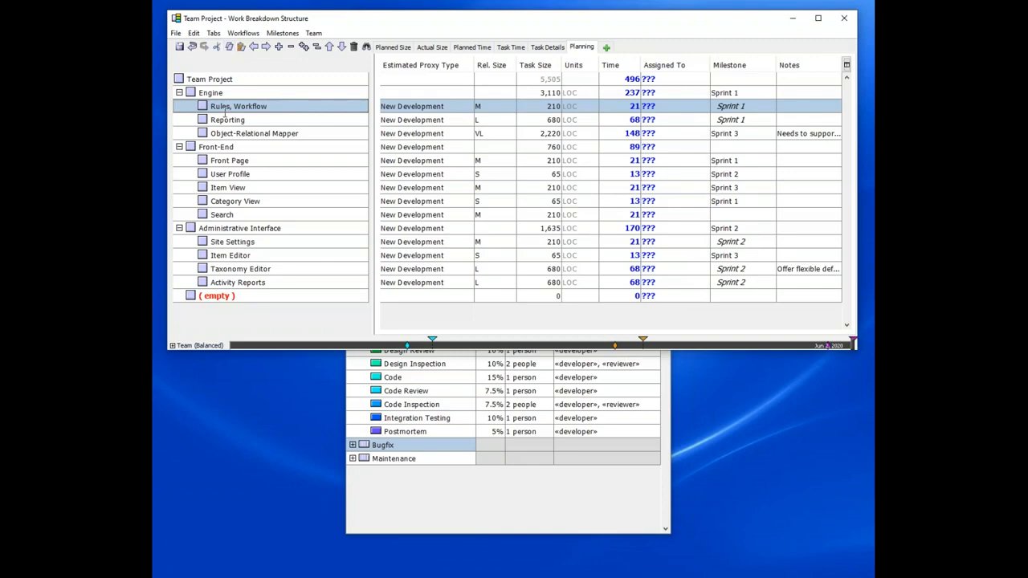
click(241, 35)
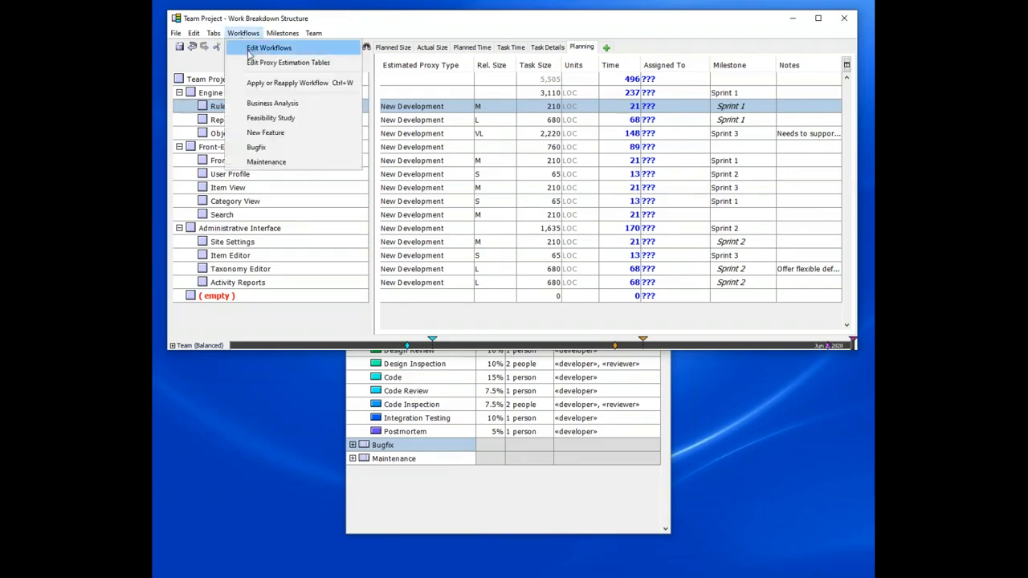
click(251, 133)
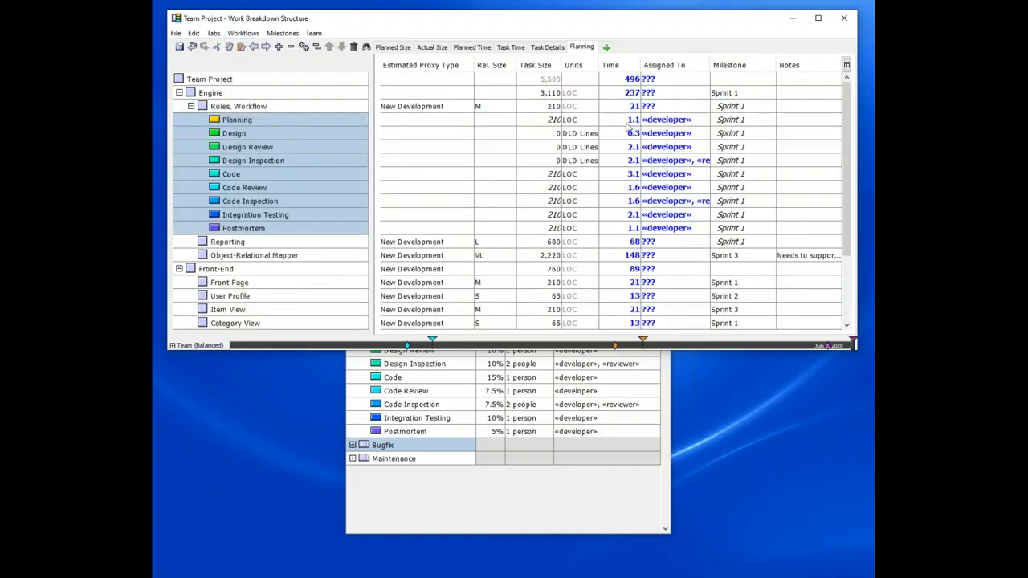
Step: Assign the Design Inspection task's developer role and reviewer role to two team members by their initials
drag(629, 122, 625, 234)
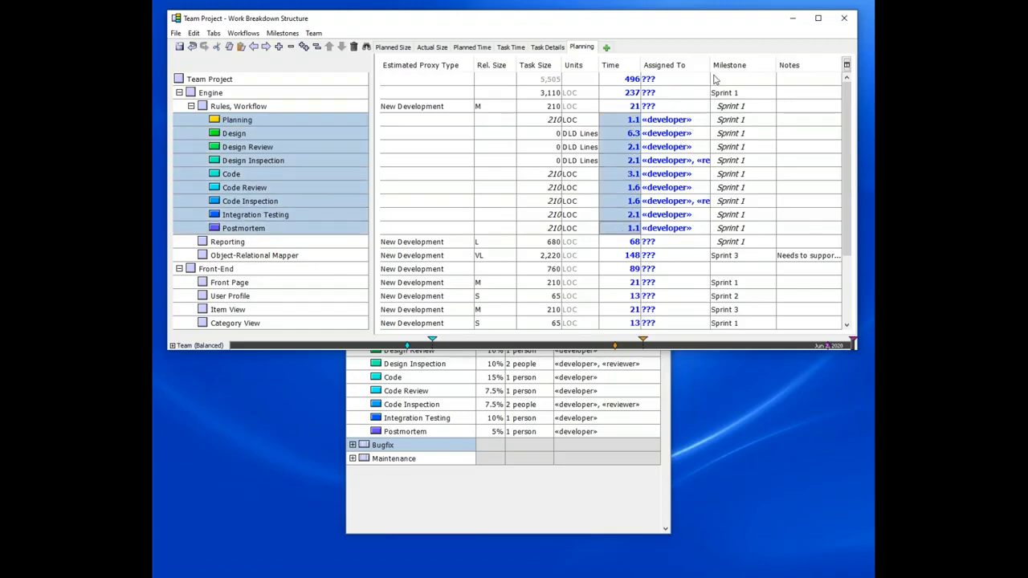
drag(473, 66, 435, 65)
drag(373, 66, 321, 69)
drag(681, 65, 706, 65)
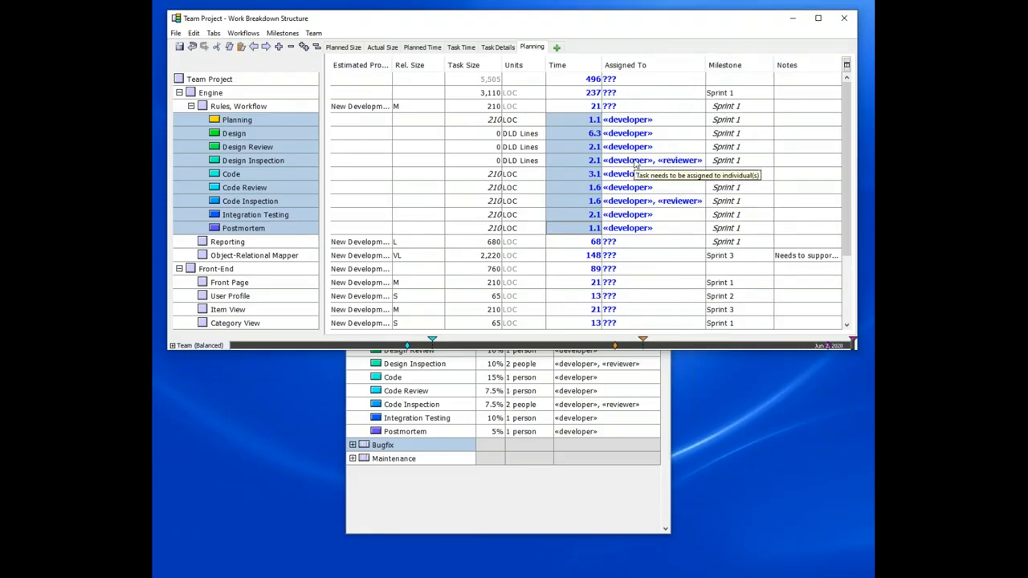
click(634, 162)
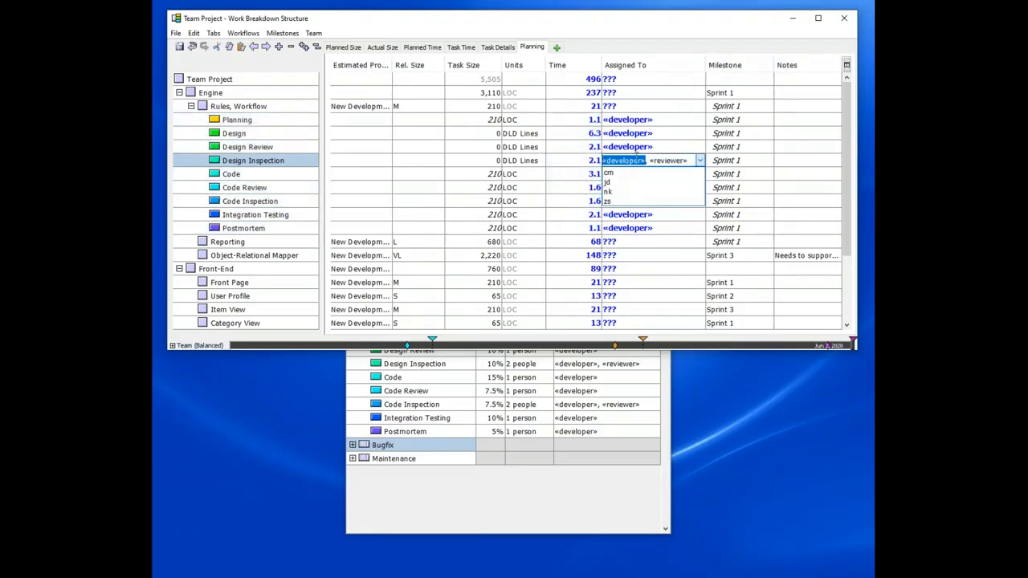
text(cm)
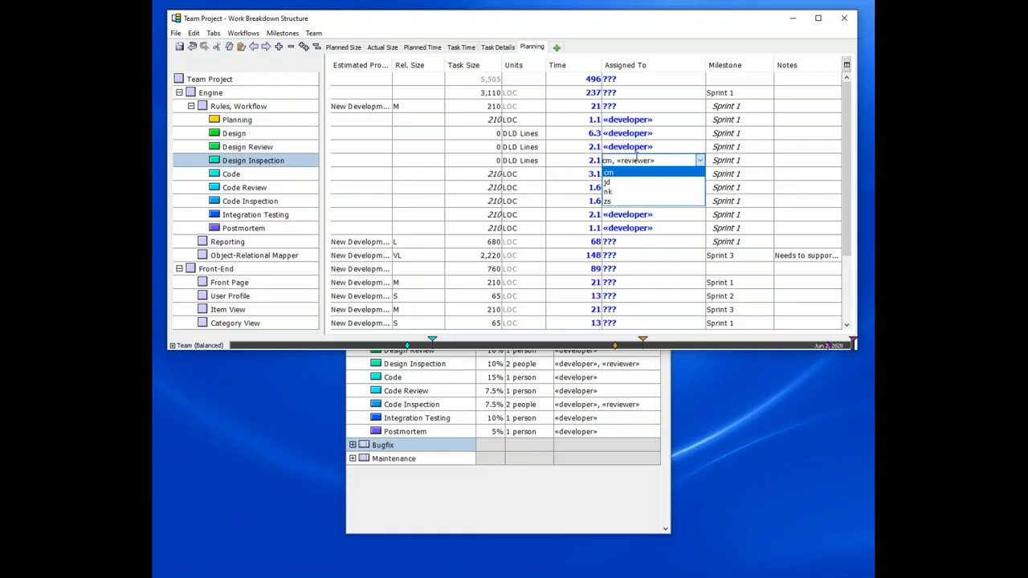
double_click(636, 160)
text(nk)
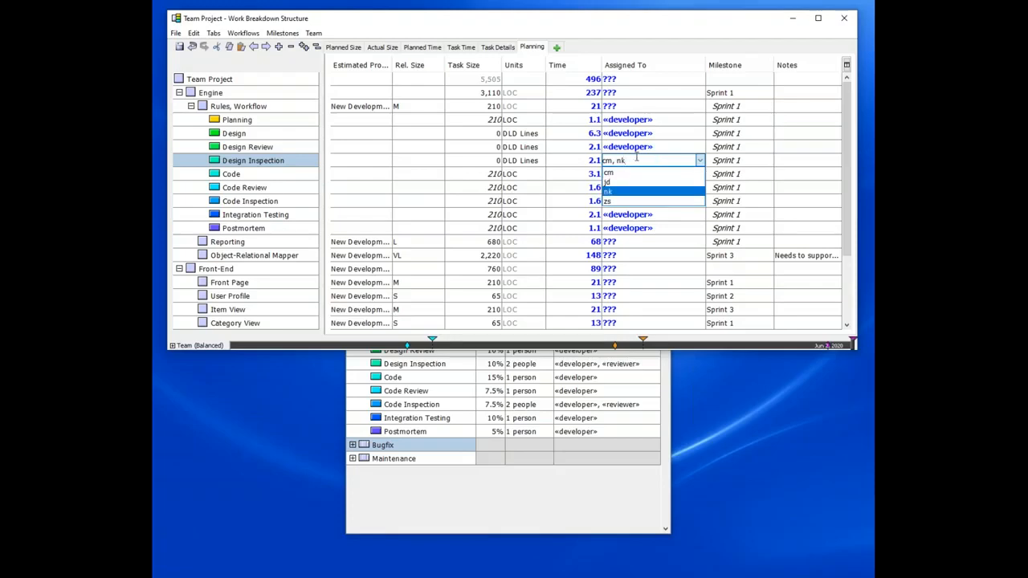
key(Return)
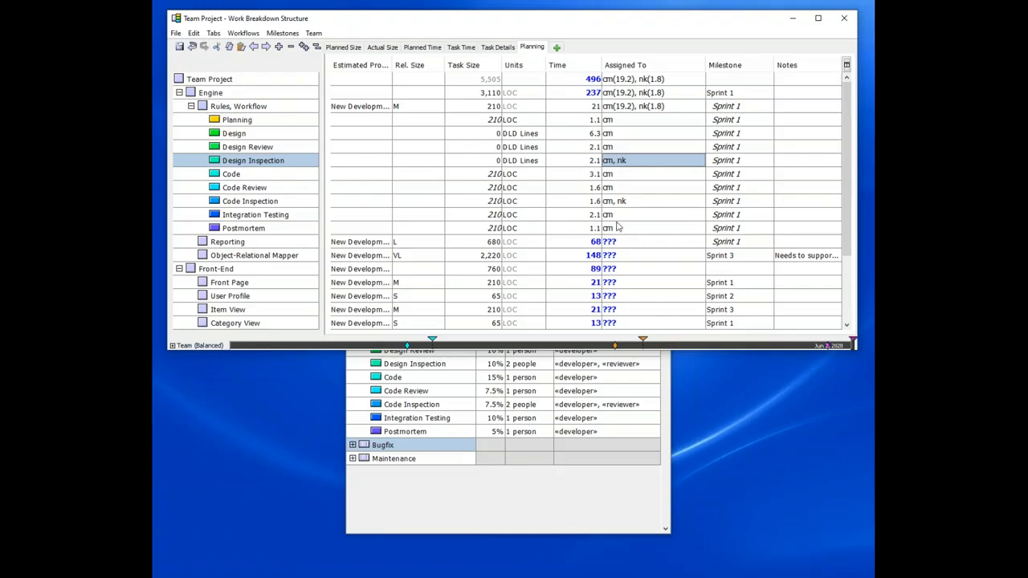
Step: Expand the team balancing panel to show each member's schedule and collapse the Rules, Workflow tasks
click(561, 509)
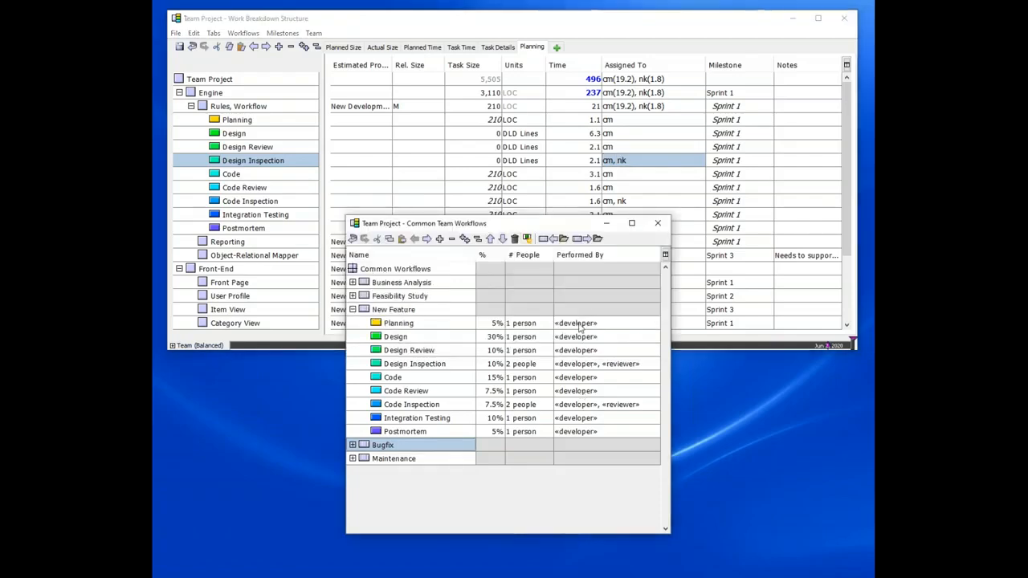
drag(585, 216, 552, 364)
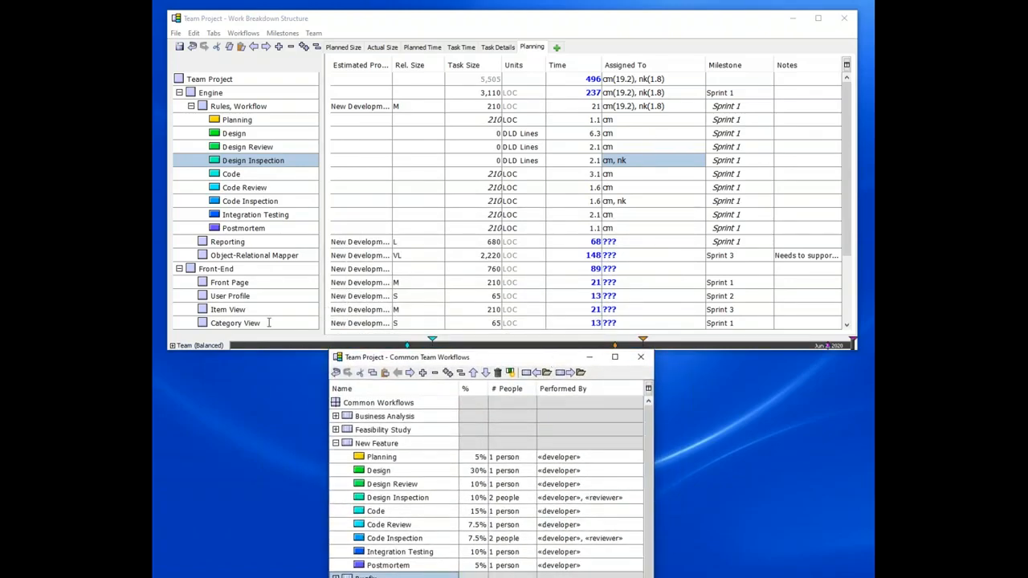
click(171, 346)
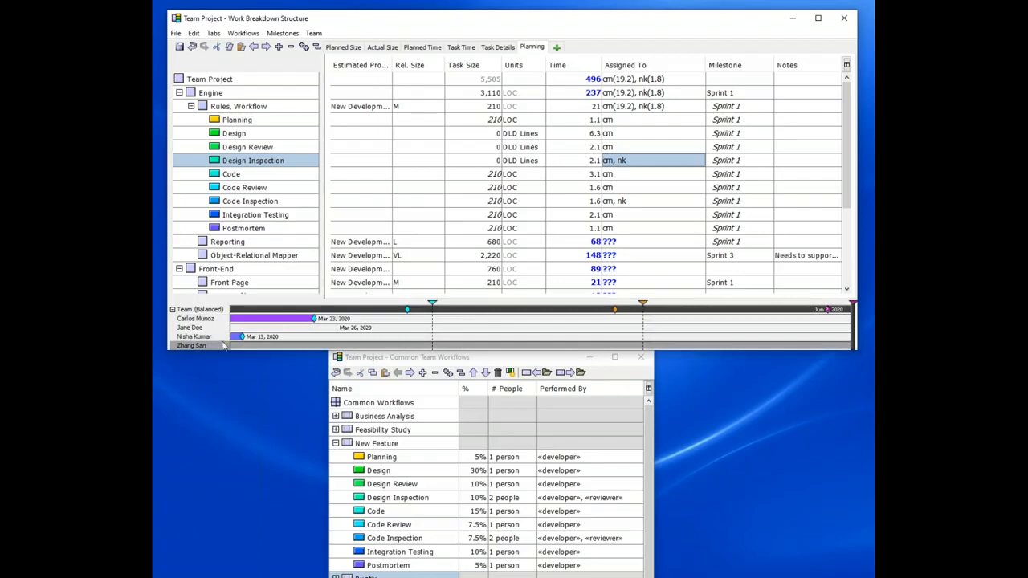
mouse_move(234, 342)
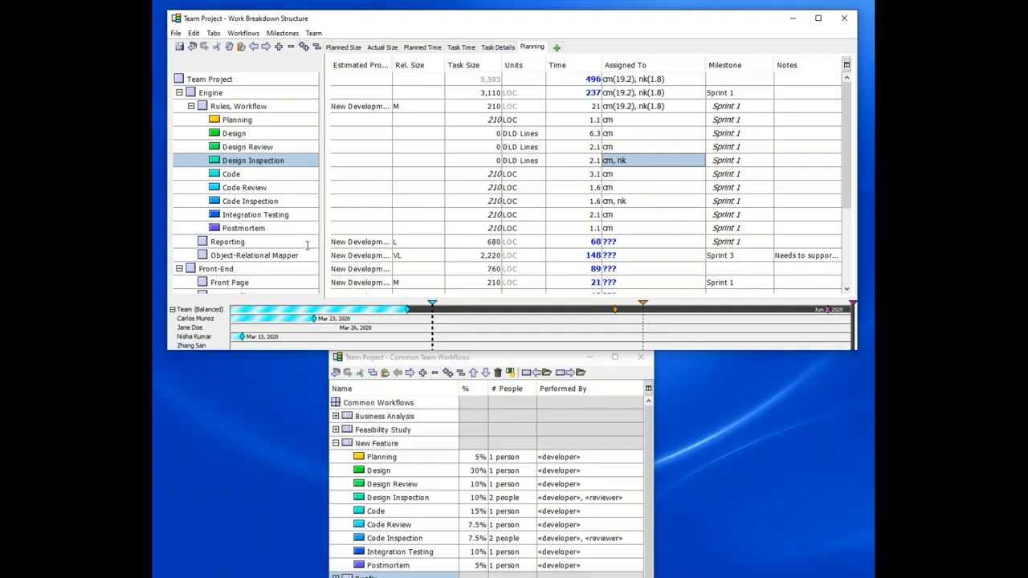
mouse_move(300, 312)
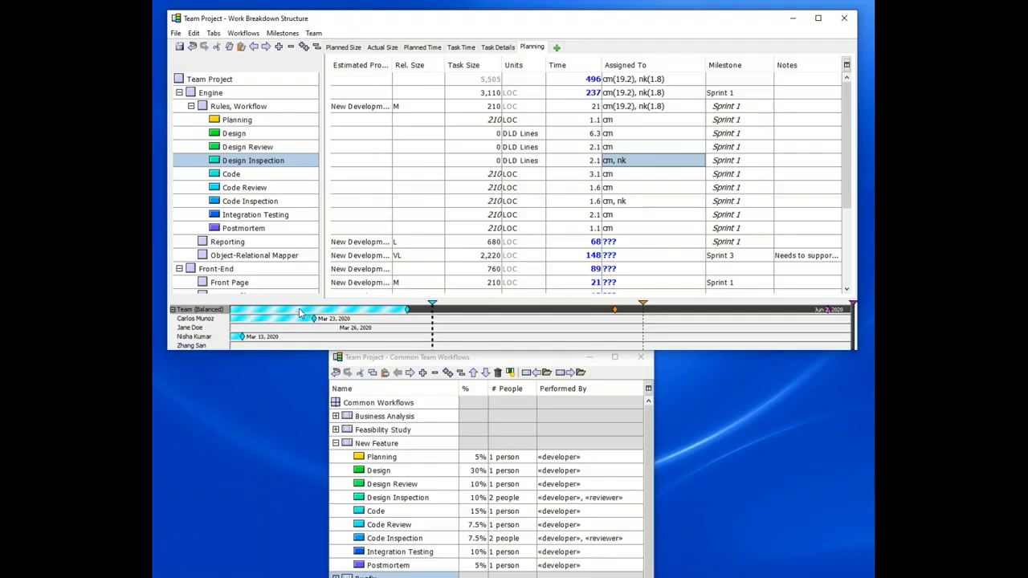
click(191, 106)
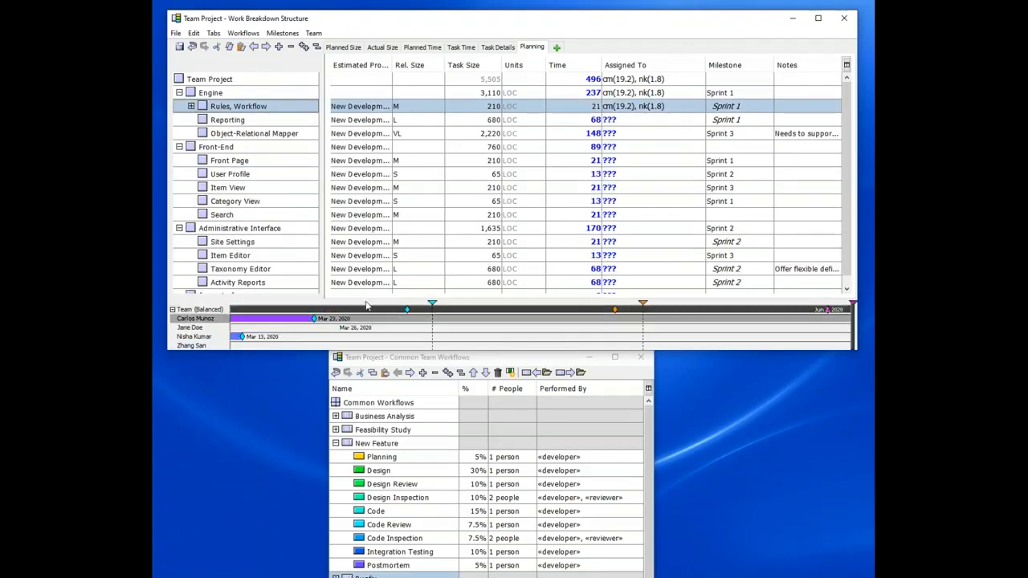
Step: Try applying the New Feature workflow to all remaining components at once, then undo it
drag(192, 127, 187, 292)
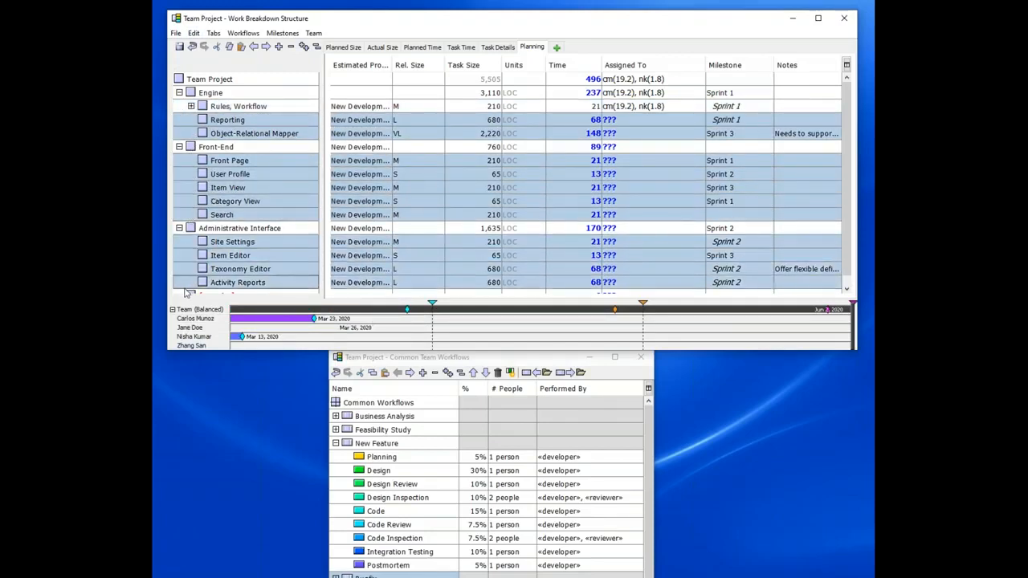
double_click(412, 20)
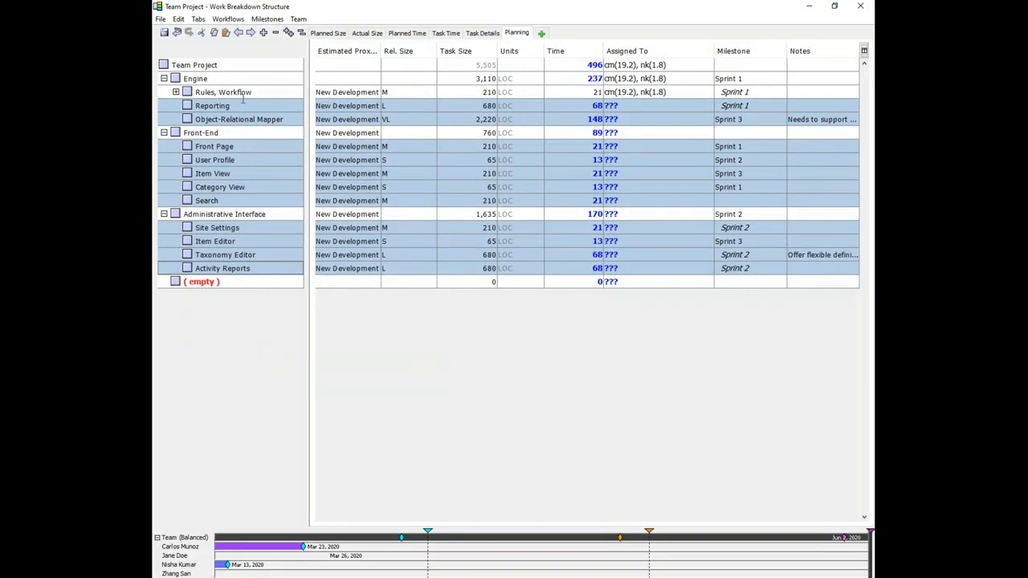
click(229, 20)
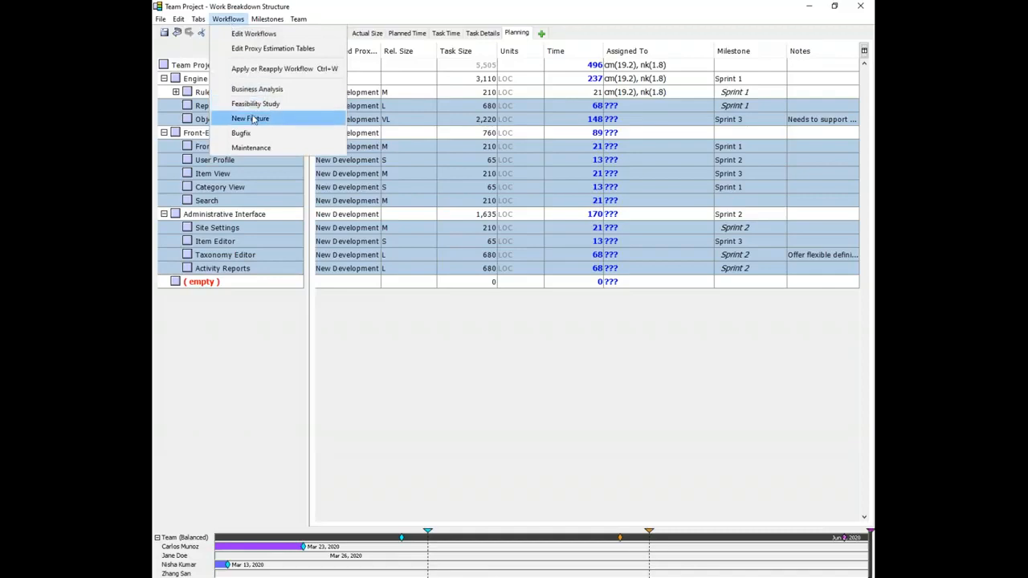
click(251, 119)
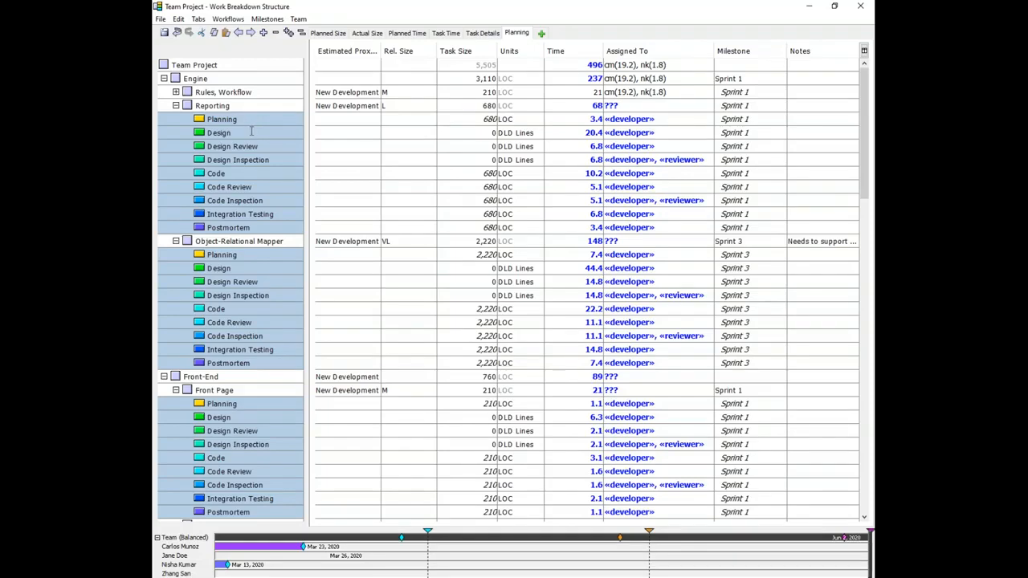
scroll(228, 235, down, 20)
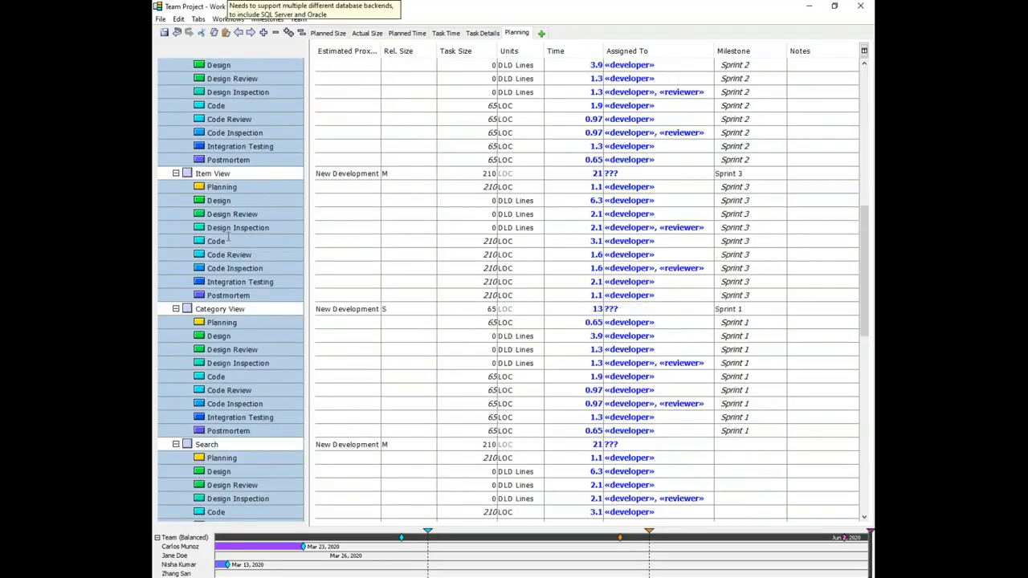
scroll(230, 235, down, 3)
scroll(231, 237, up, 20)
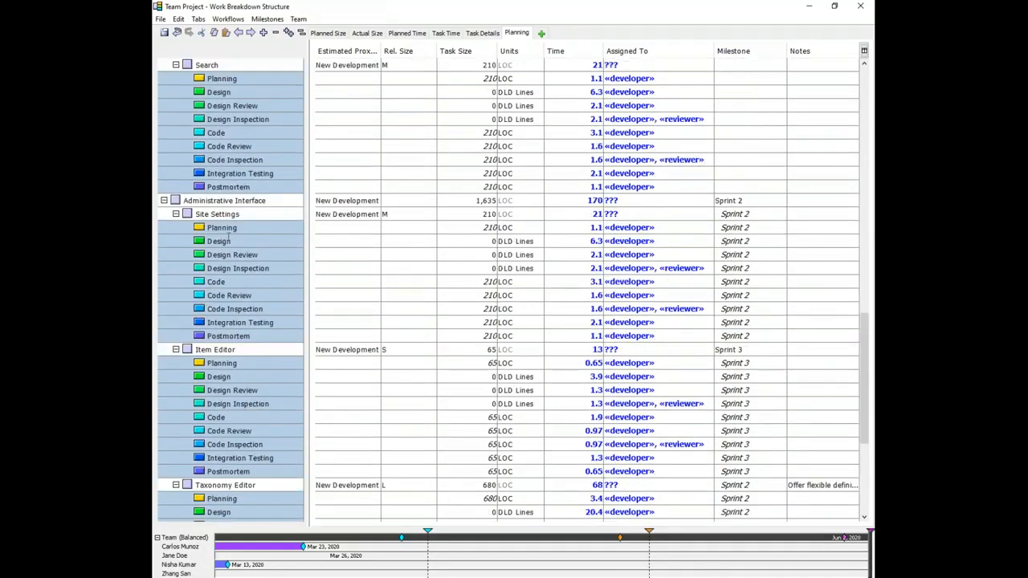
scroll(230, 238, up, 5)
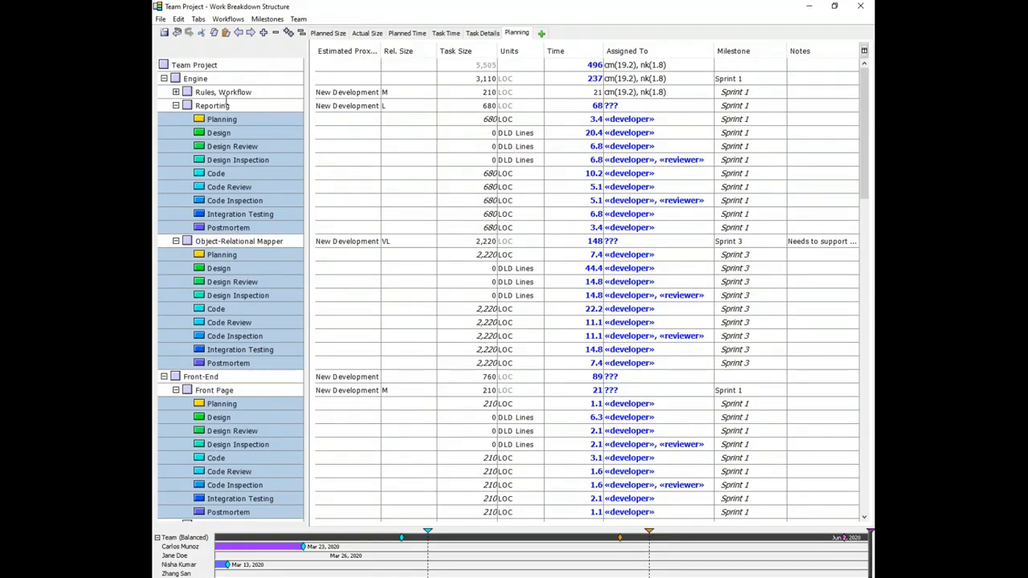
click(178, 32)
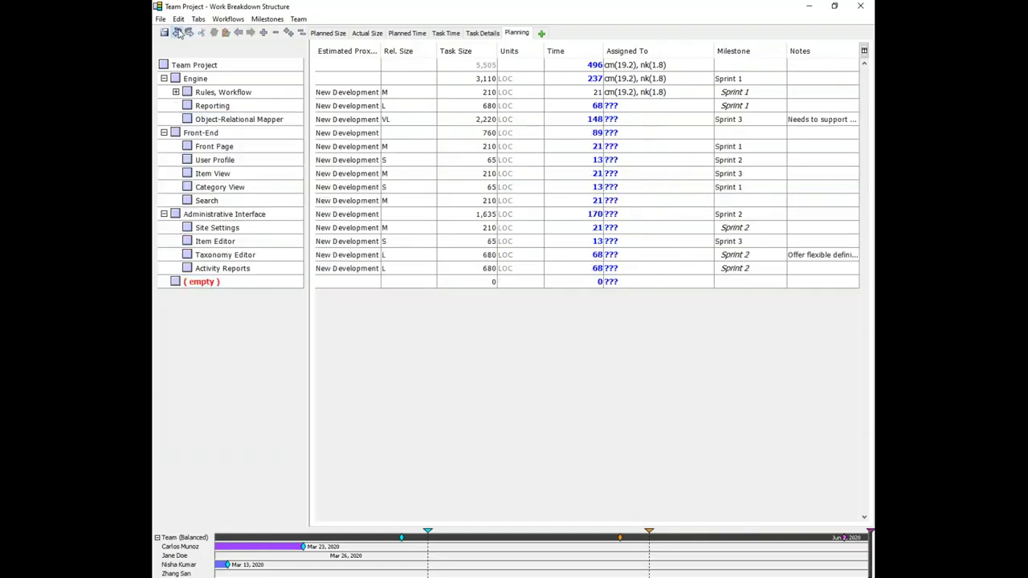
Step: Apply the New Feature workflow to the Front Page component
click(173, 121)
click(174, 148)
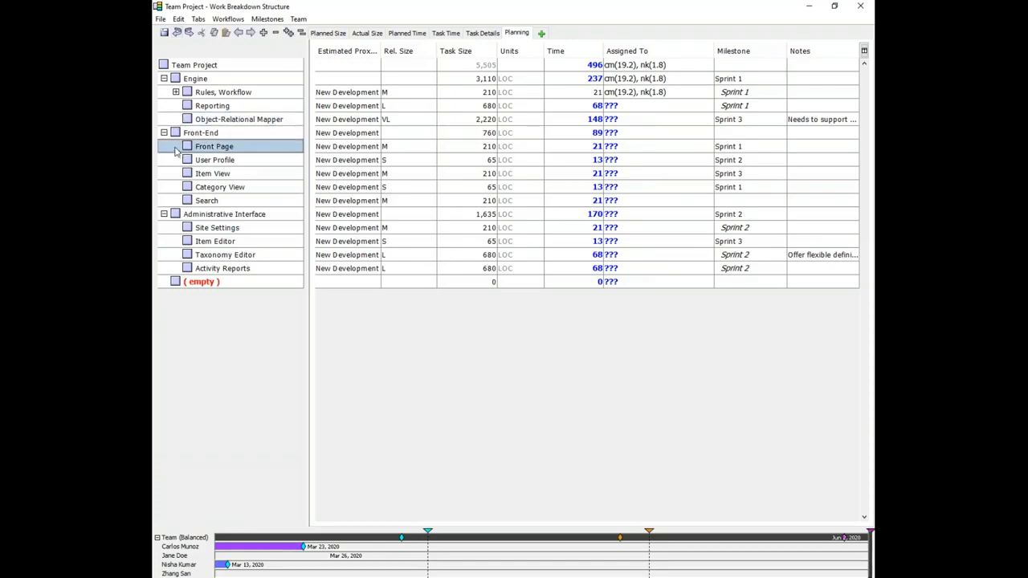
key(ctrl+w)
text(New)
key(Return)
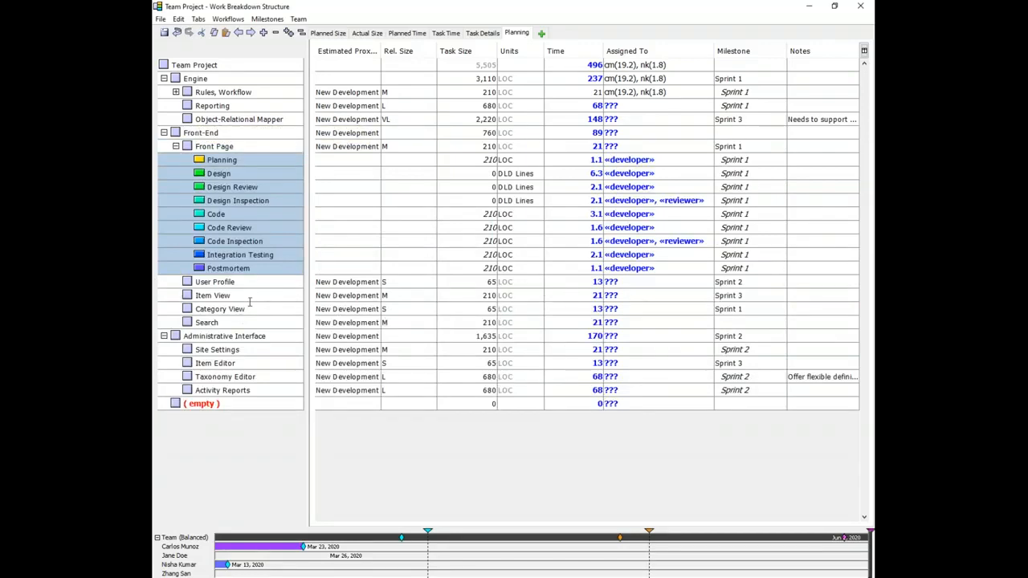
Step: Apply the New Feature workflow to the Category View component
click(176, 312)
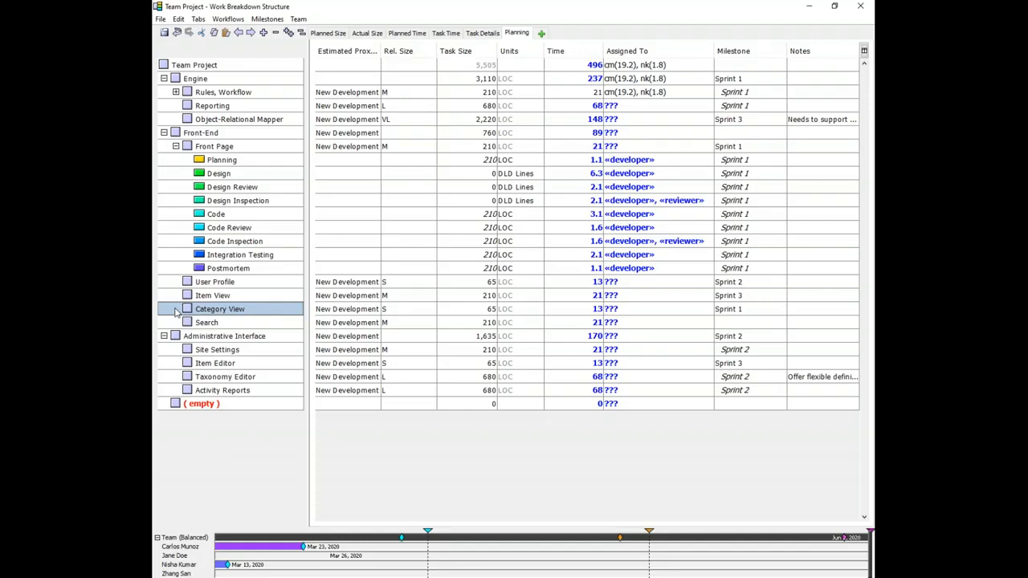
key(ctrl+w)
text(New Feature)
key(Return)
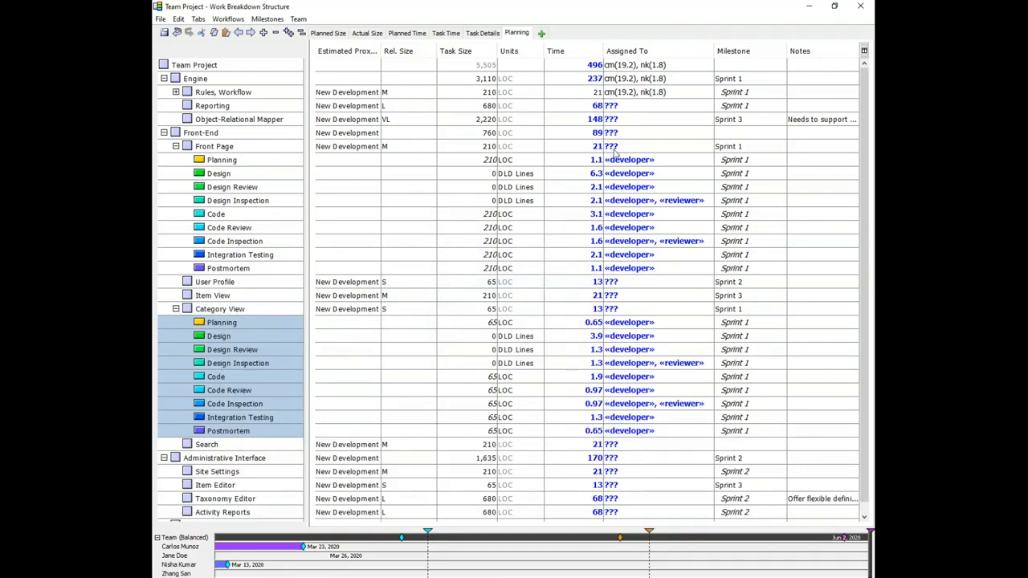
Step: Assign Front Page's Design Inspection developer role and reviewer role to two team members by their initials
click(629, 201)
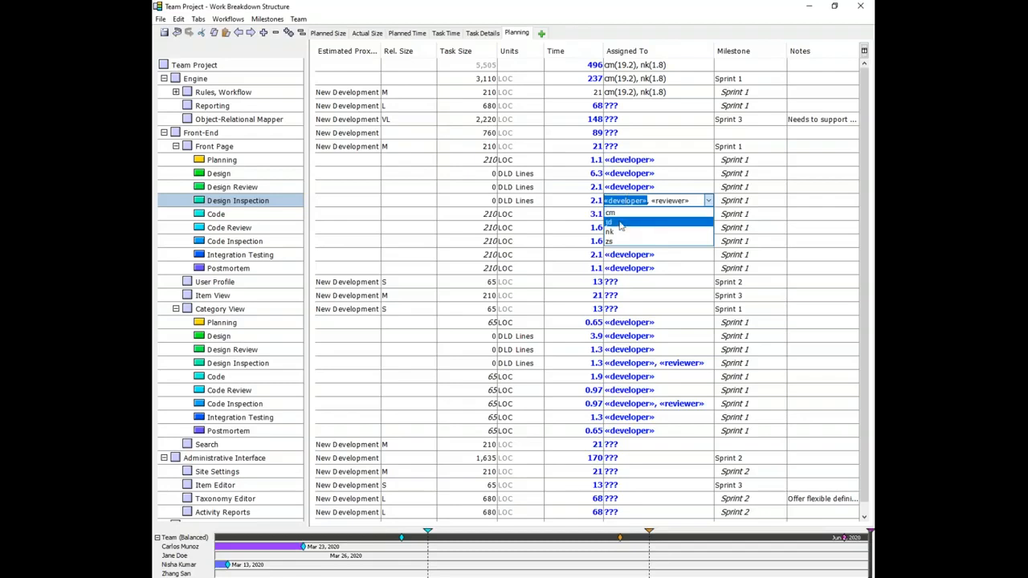
click(643, 200)
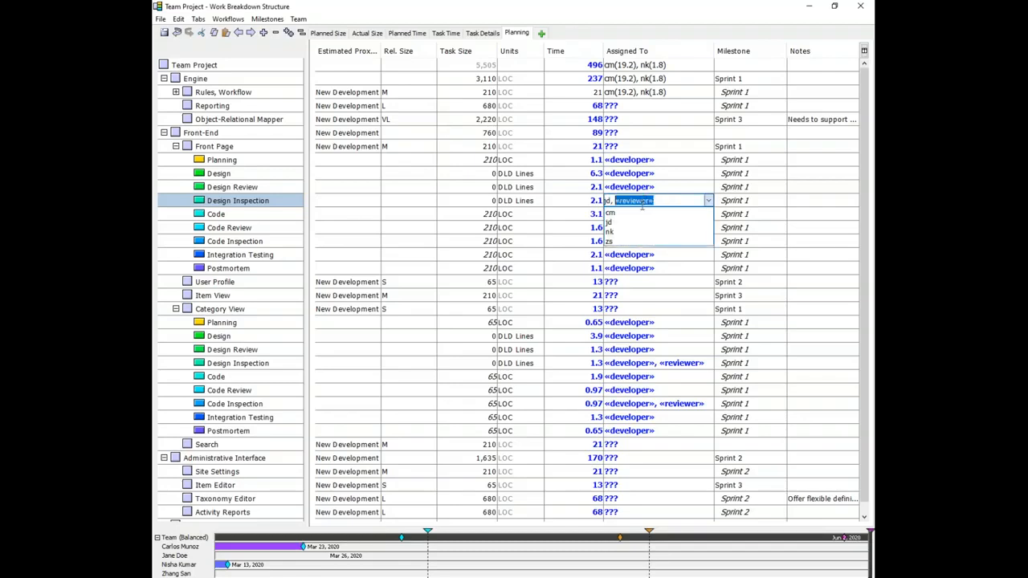
click(629, 242)
key(Return)
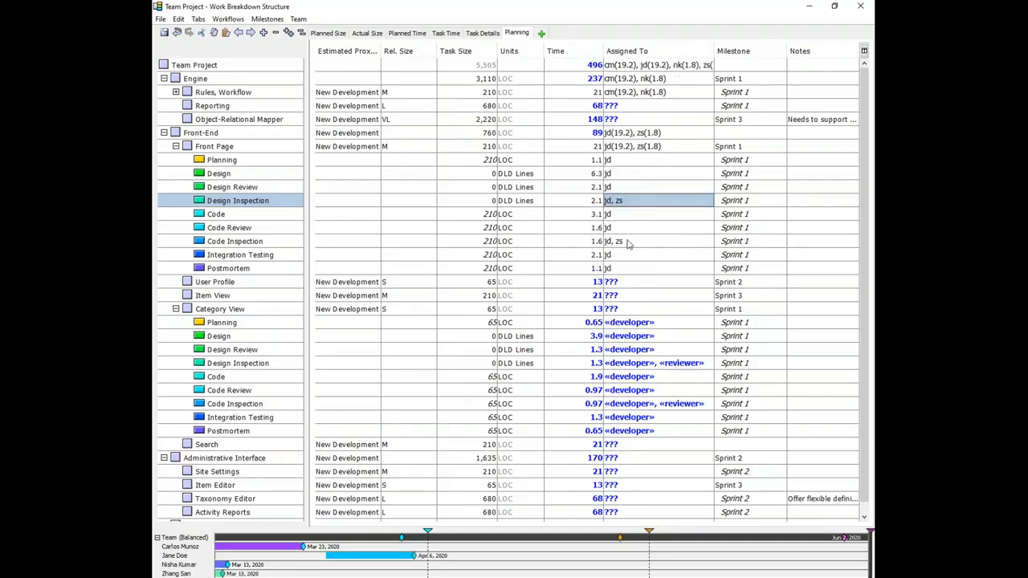
Step: Assign Category View's developer role through its Code task and its reviewer role through Code Inspection to two team members
click(622, 378)
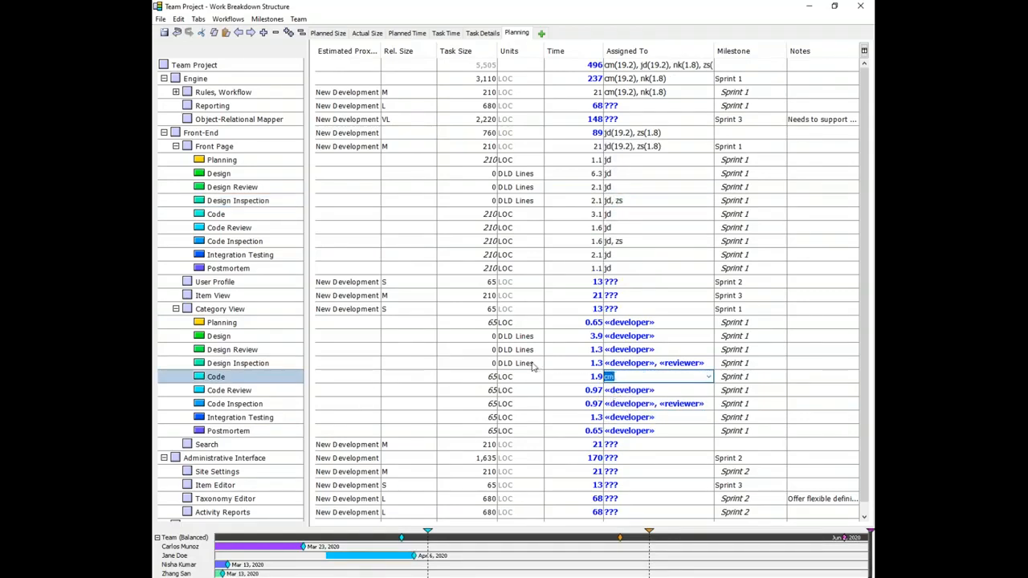
key(Escape)
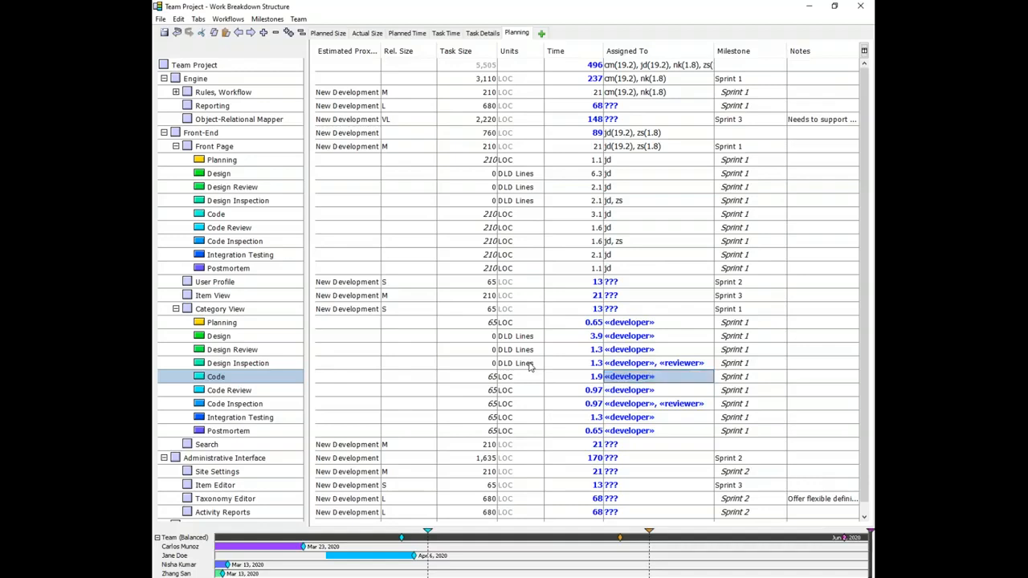
click(648, 378)
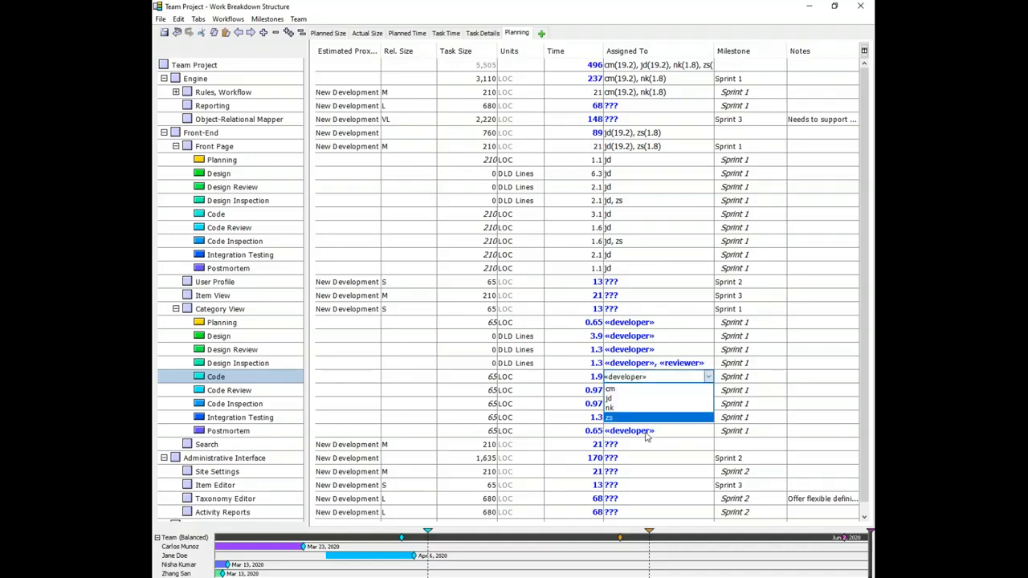
click(624, 418)
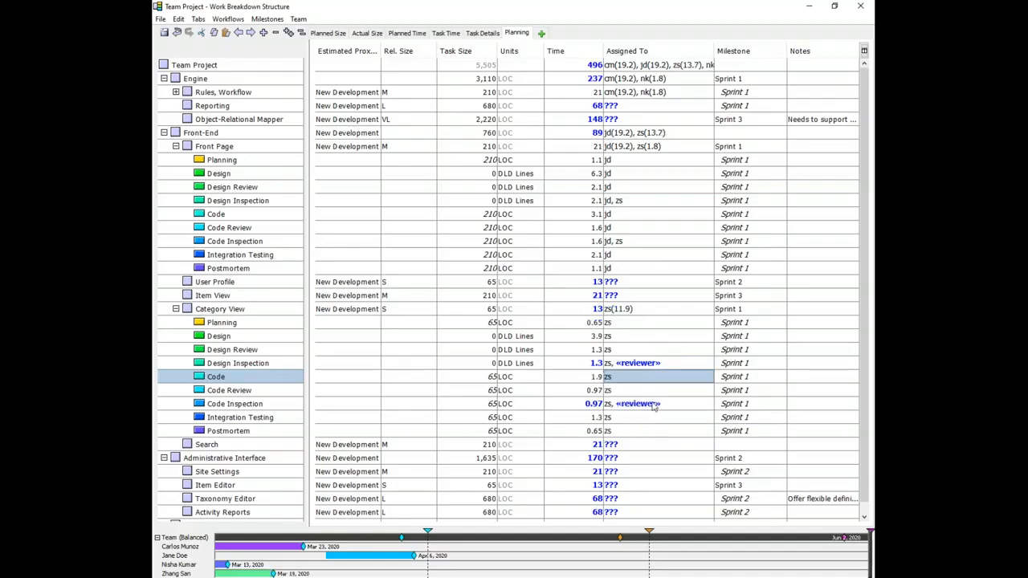
click(651, 404)
click(640, 426)
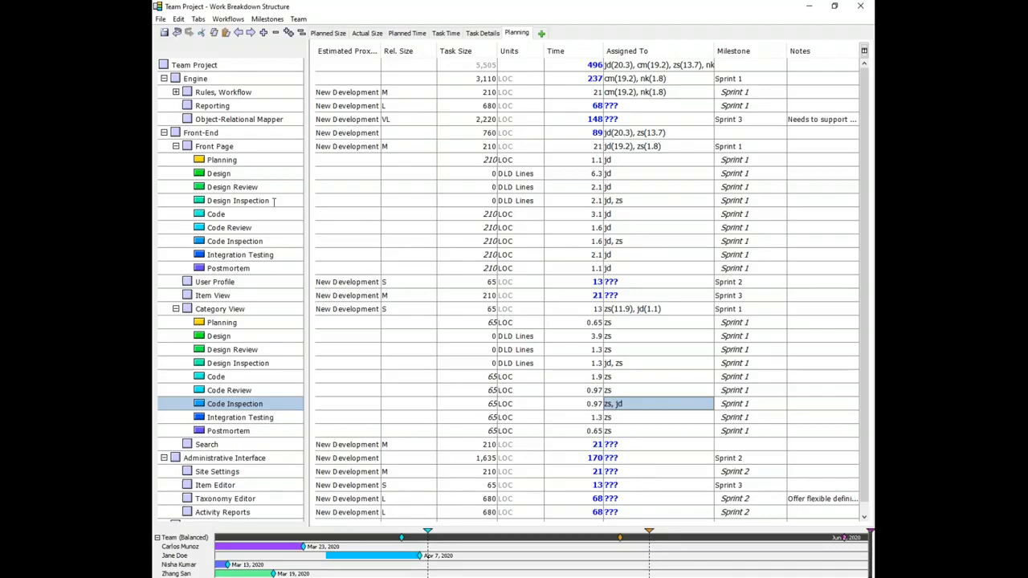
Step: Assign the Reporting and Object-Relational Mapper components each to a team member by initials
click(623, 107)
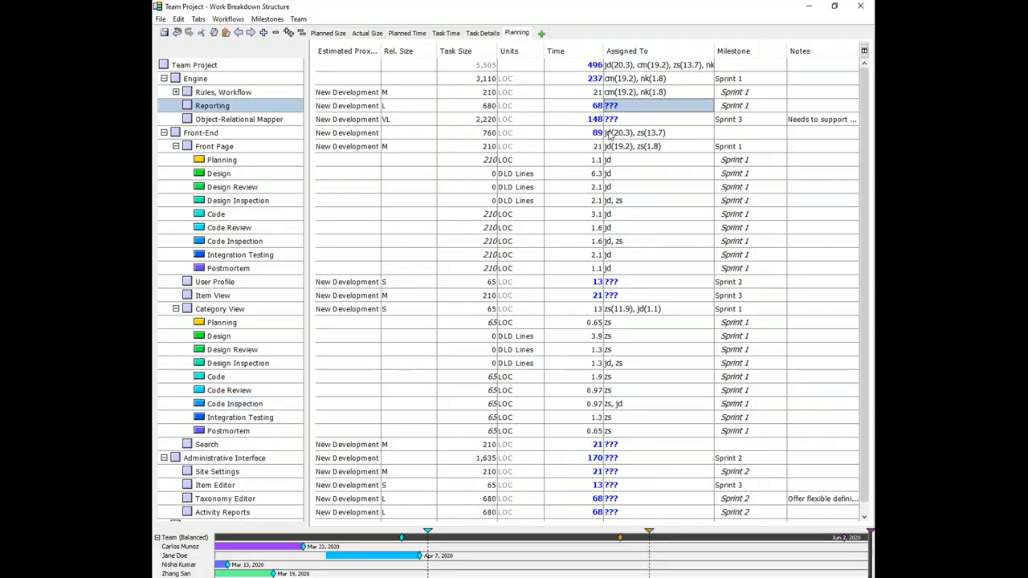
text(jd)
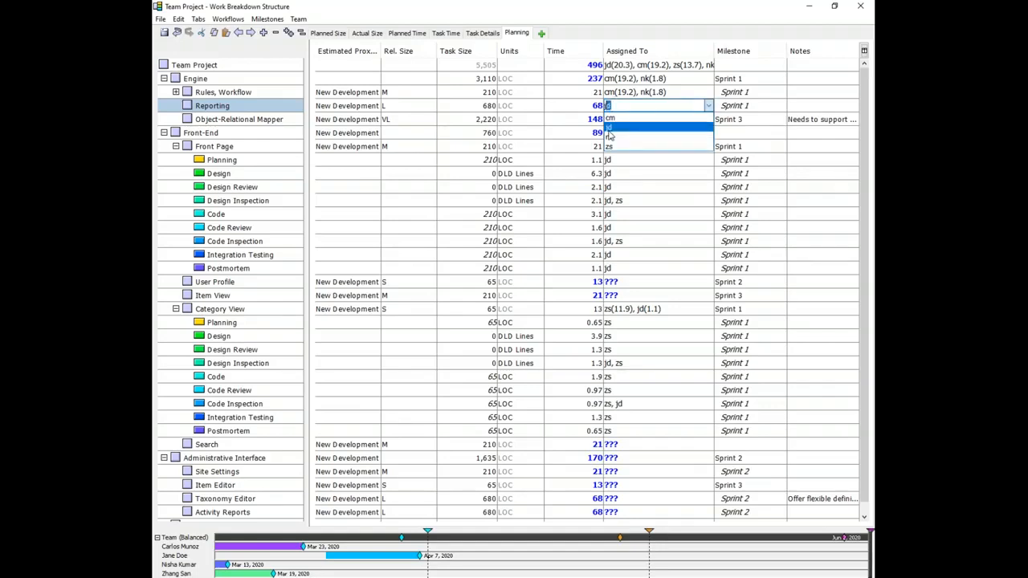
click(609, 129)
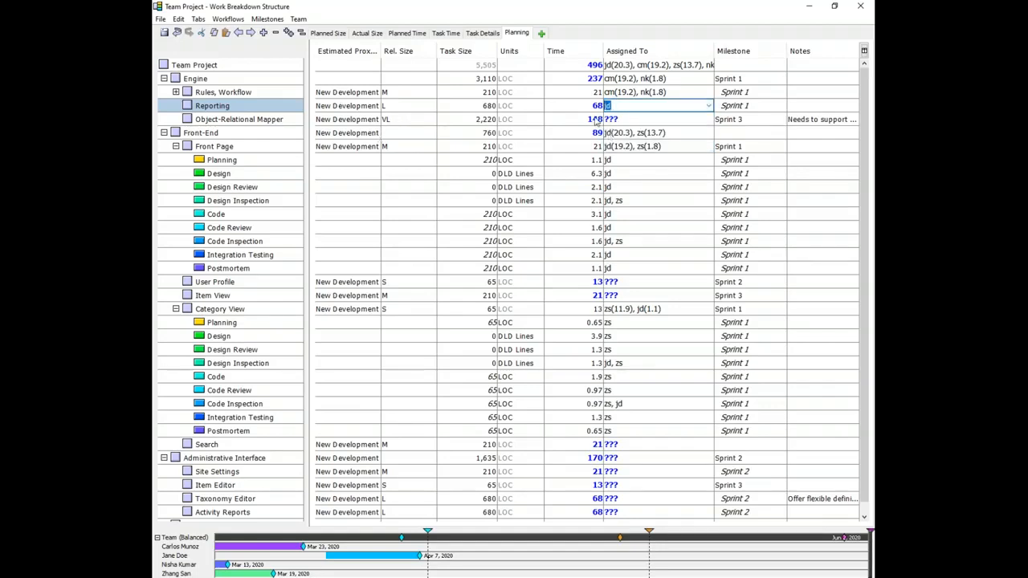
click(617, 120)
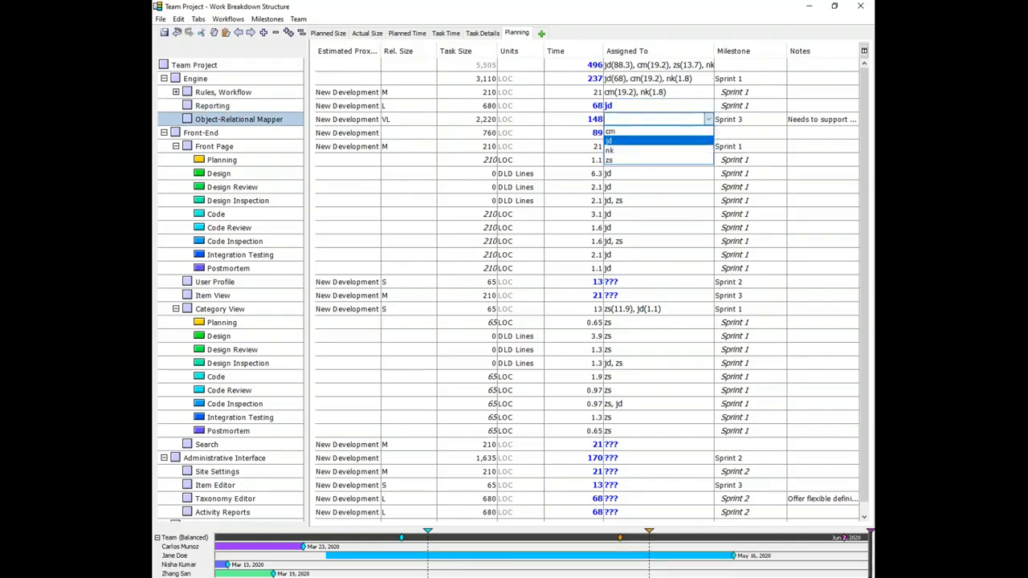
click(619, 151)
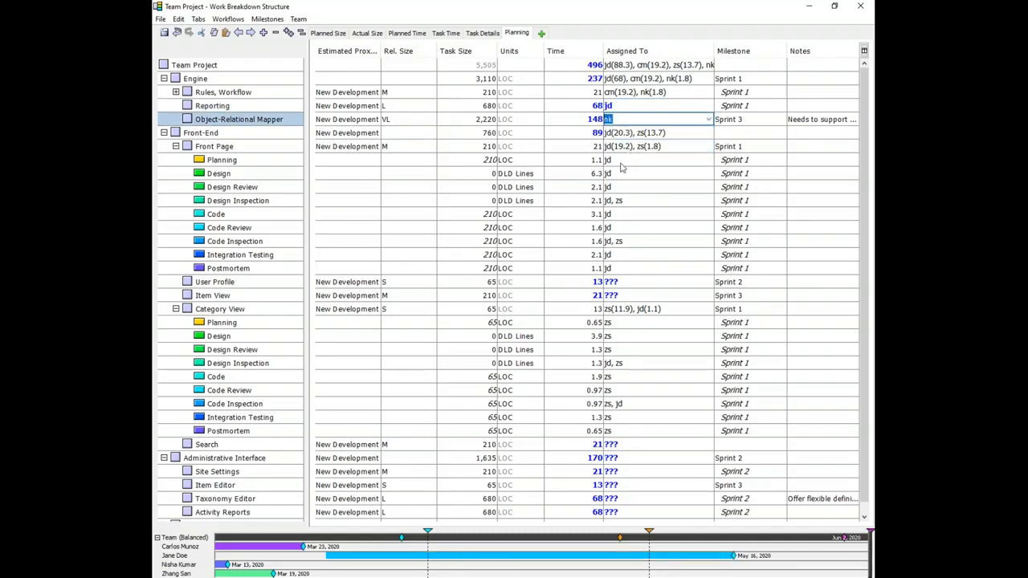
Step: Assign the User Profile and Item View components each to a team member by initials
click(624, 282)
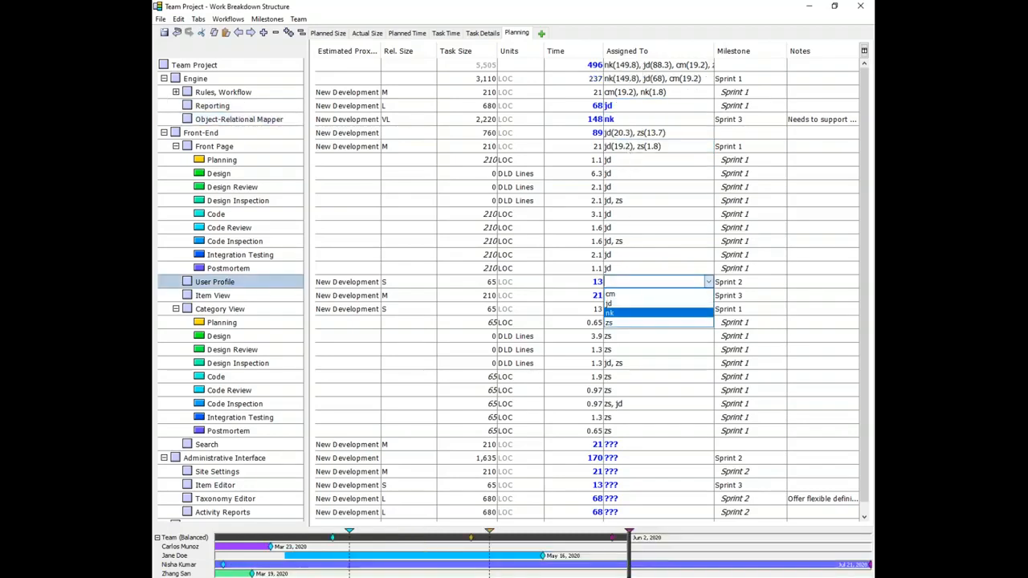
click(617, 307)
click(619, 308)
click(619, 297)
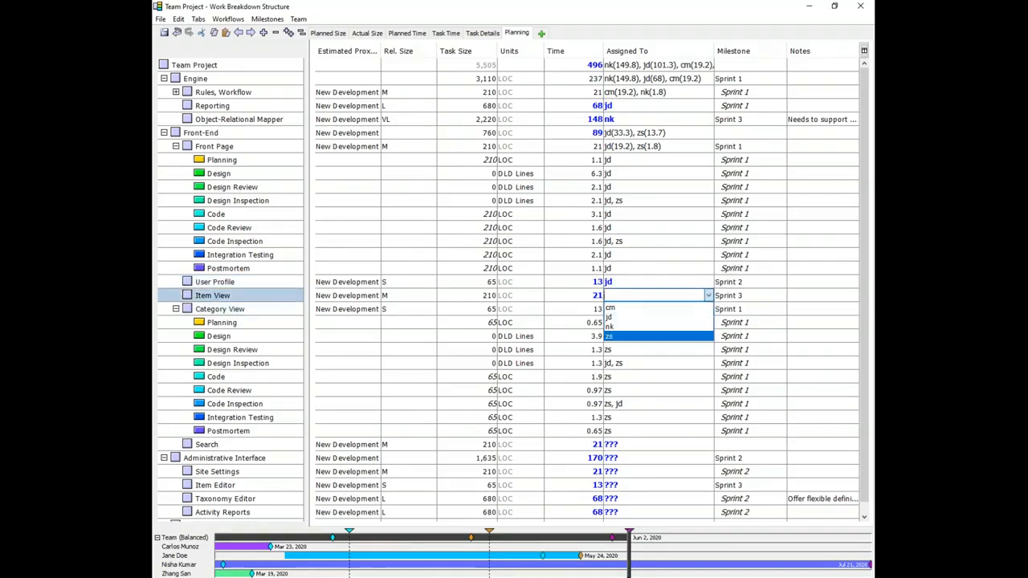
click(619, 336)
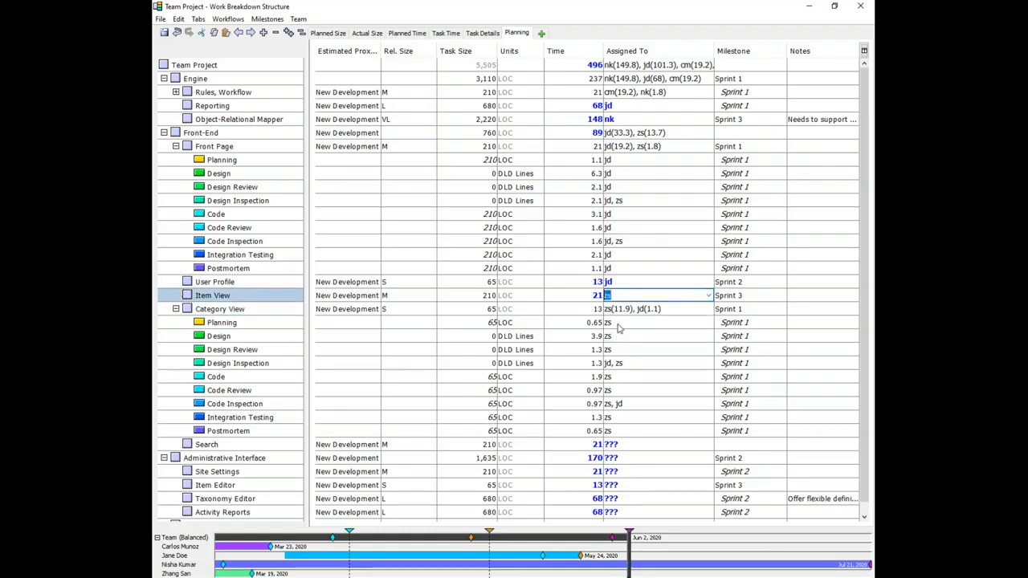
click(615, 444)
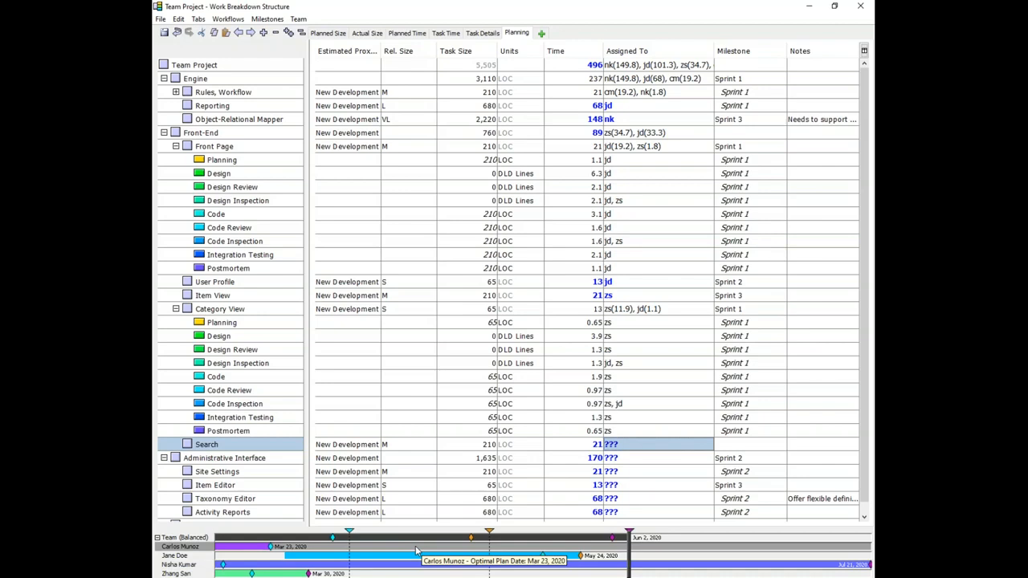
click(356, 559)
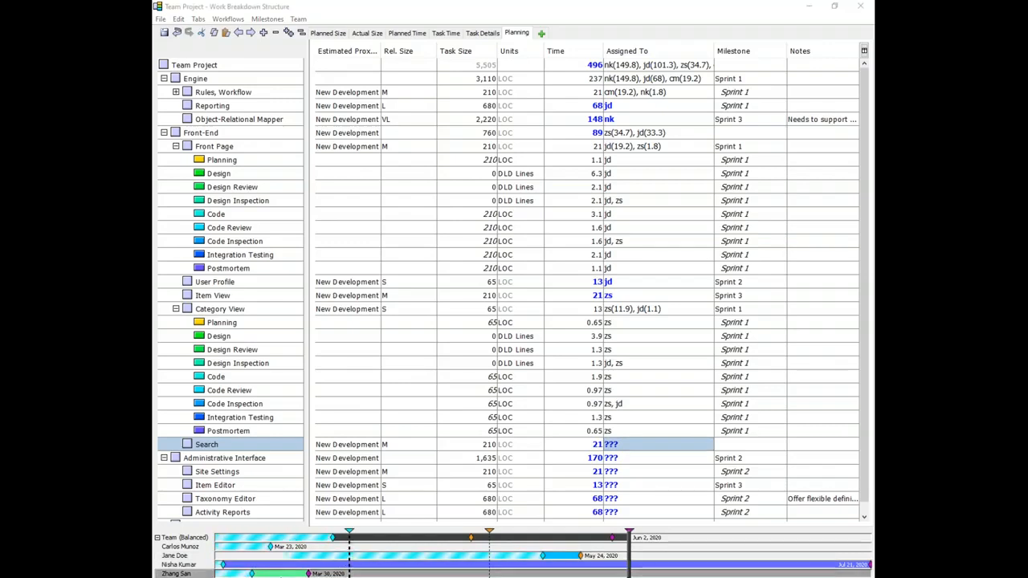
click(411, 556)
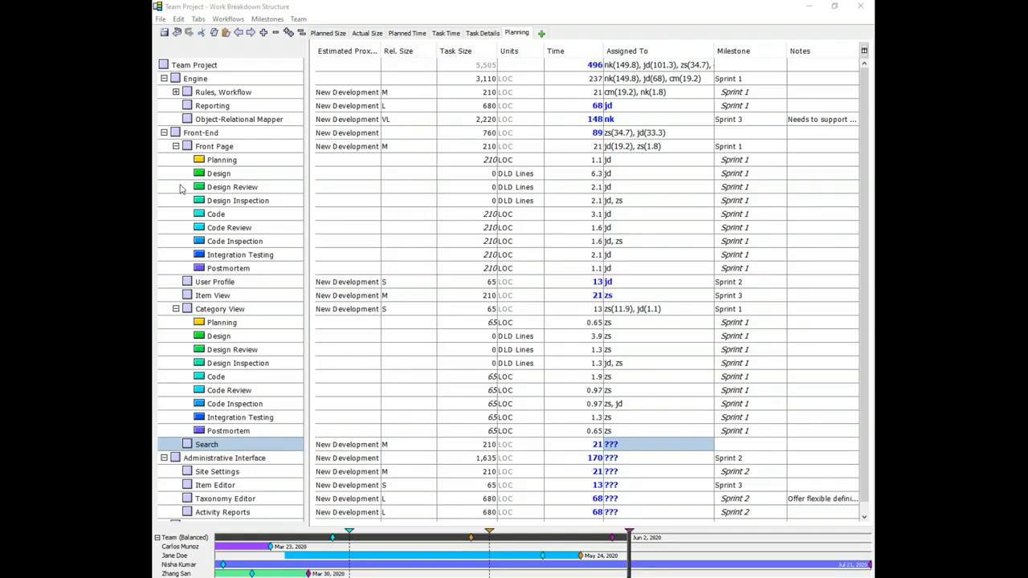
Step: Set the Front Page component's planned time to 33 hours
click(595, 187)
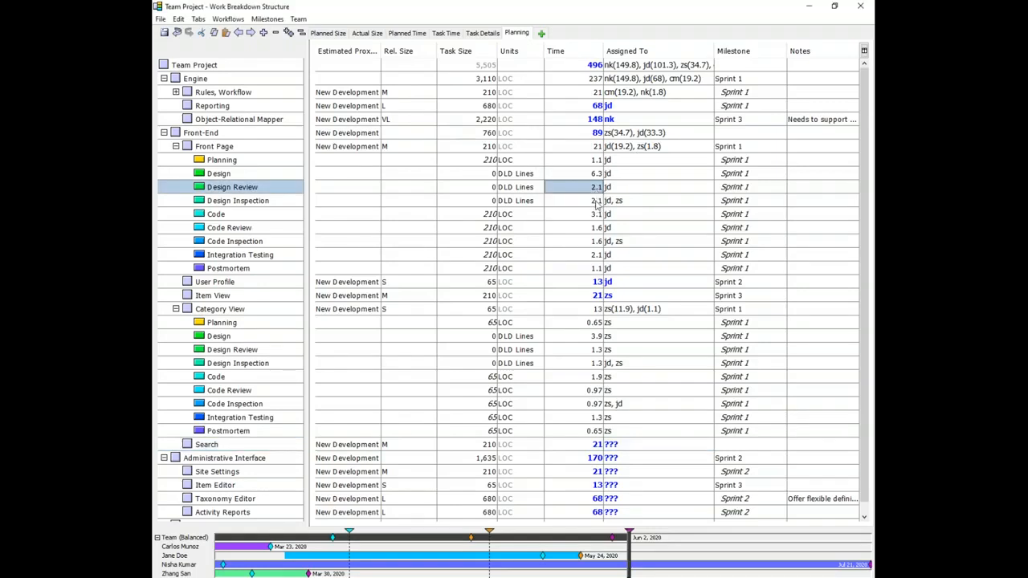
key(Down)
key(Down)
click(597, 228)
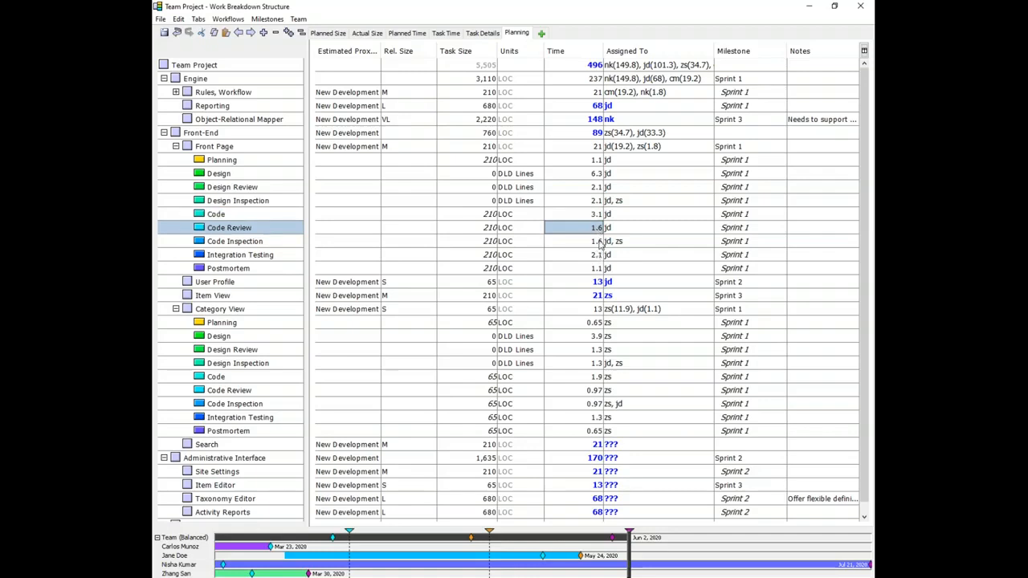
click(594, 148)
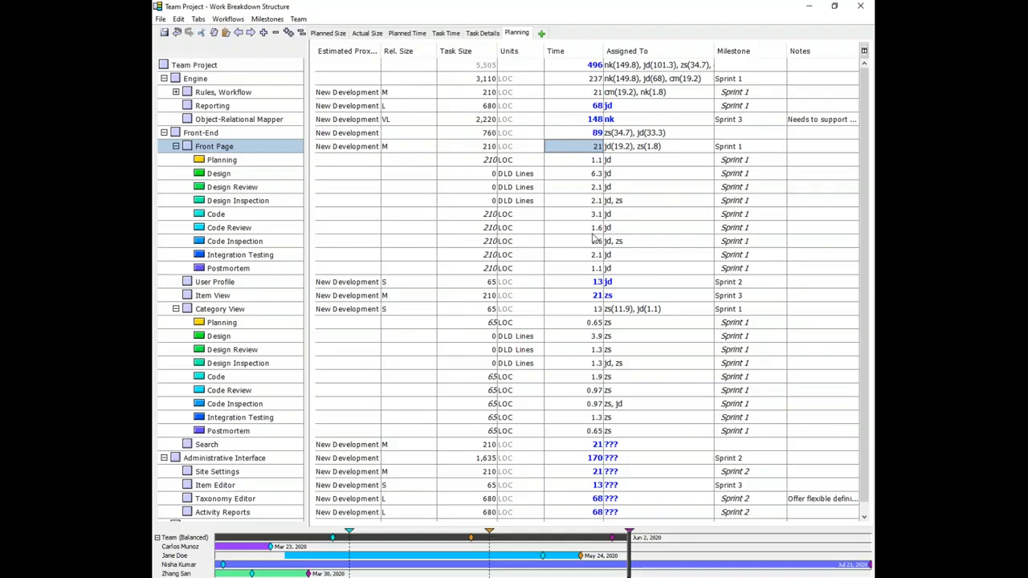
text(33)
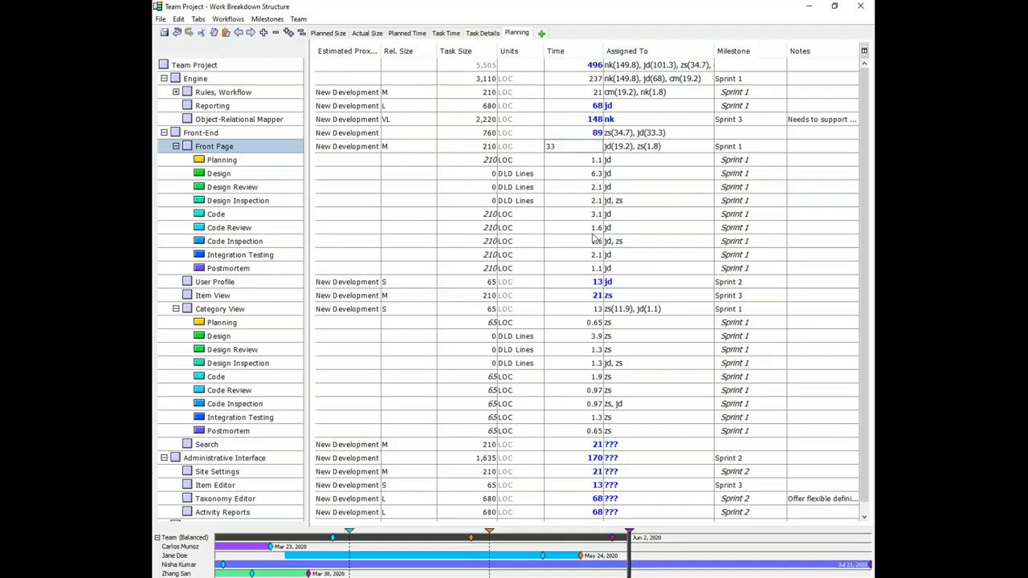
key(shift+Tab)
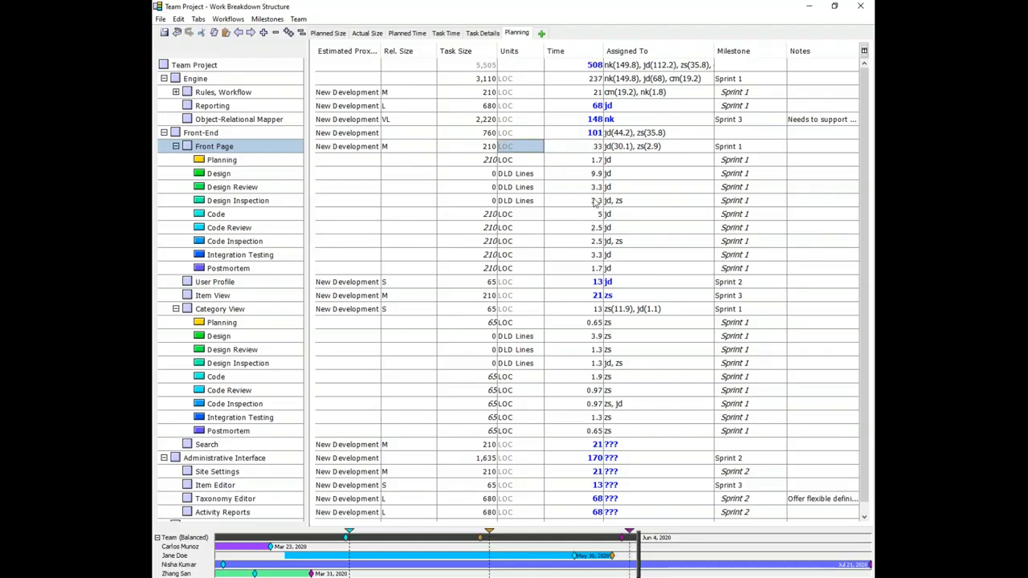
Step: Reassign the Front-End component's work from its current team member to another by initials
drag(594, 161, 592, 279)
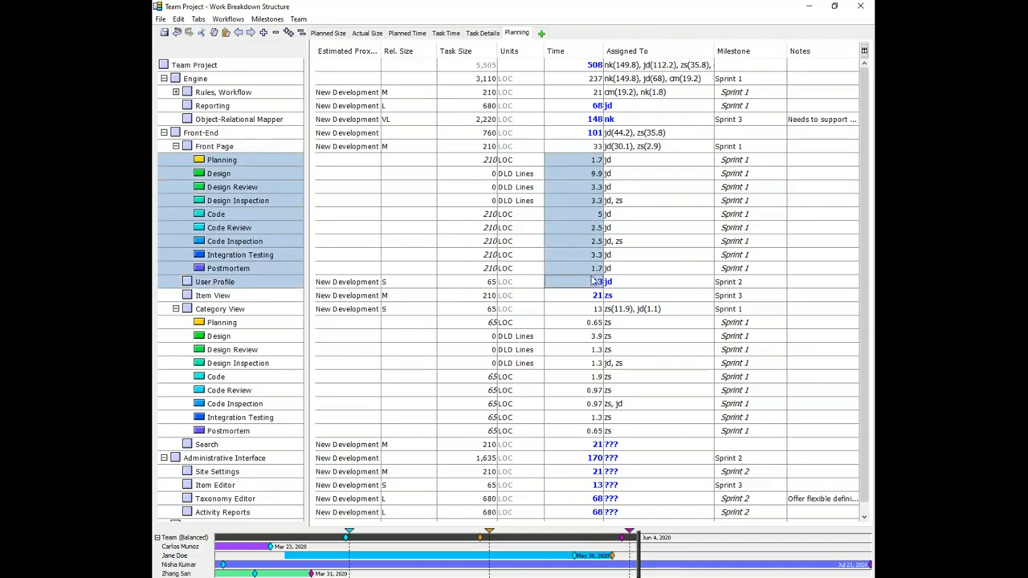
click(609, 137)
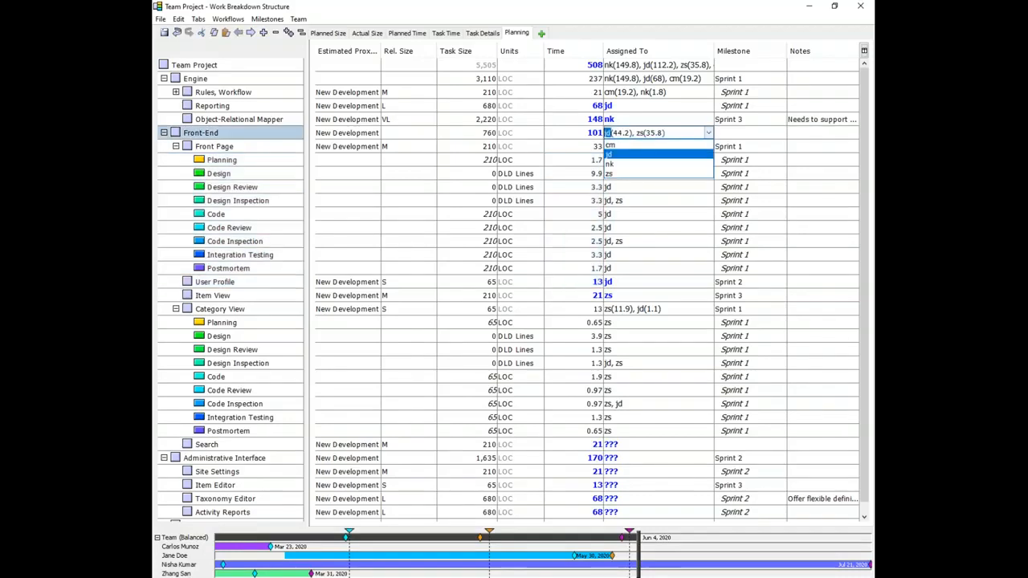
click(616, 148)
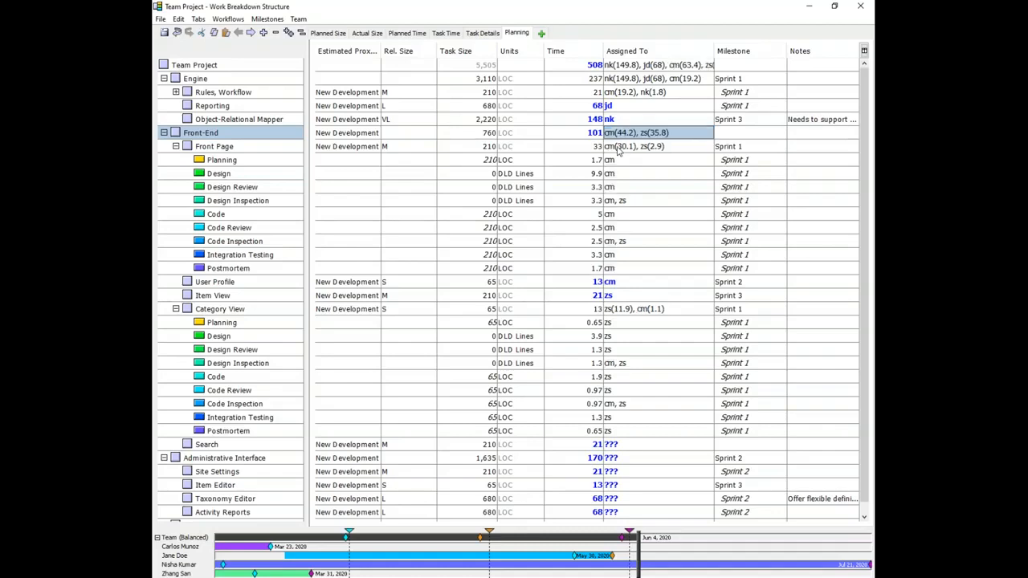
click(617, 135)
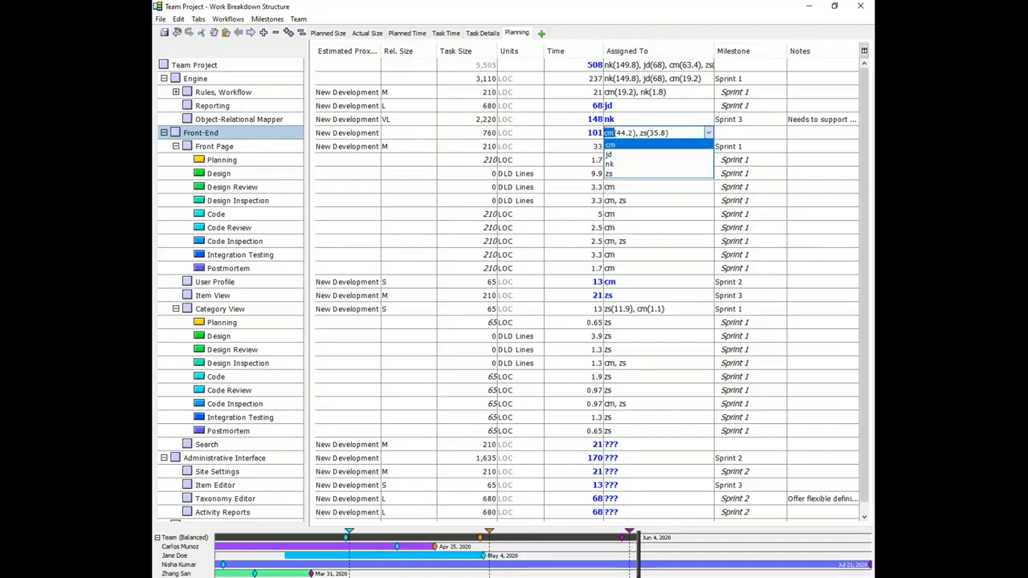
click(168, 135)
click(165, 133)
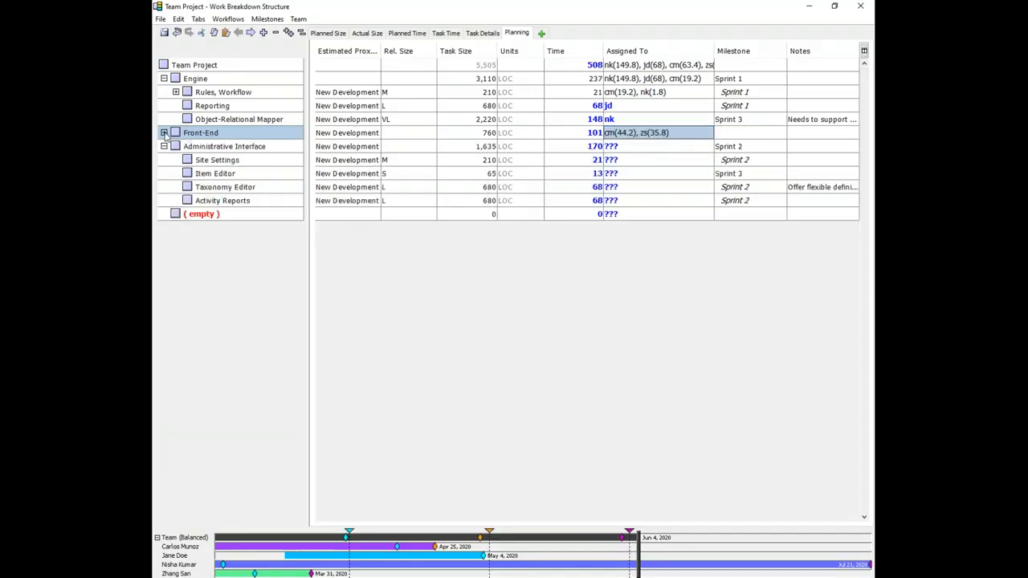
click(164, 133)
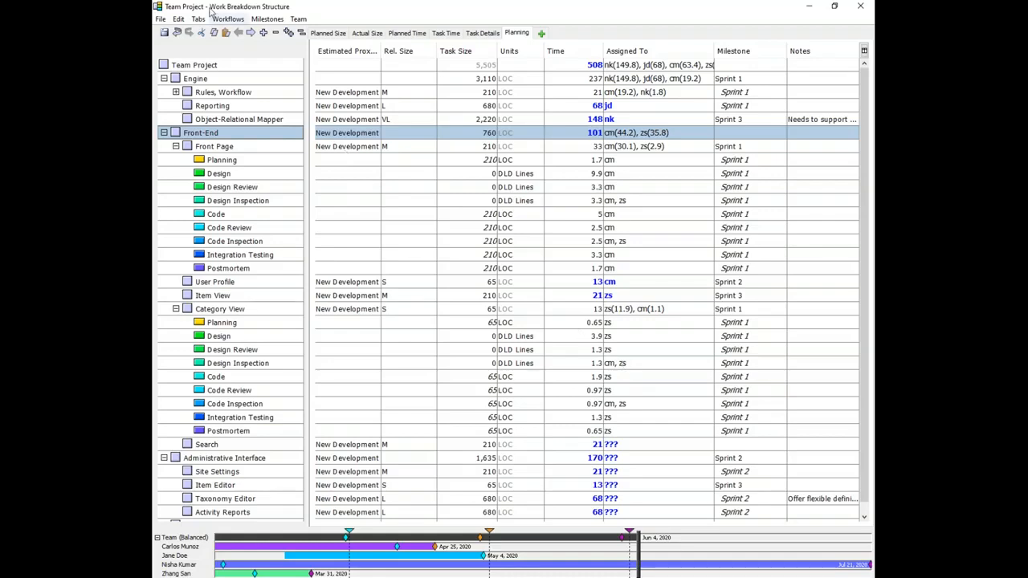
Step: Insert a Test Design task at 5% performed by developer after Design Inspection in the New Feature workflow
click(228, 19)
click(233, 33)
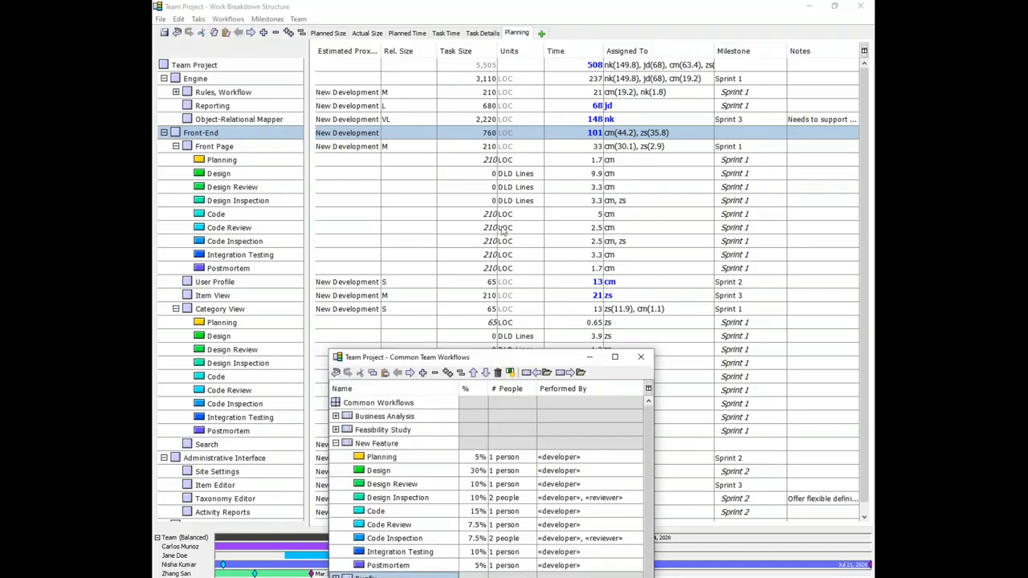
drag(518, 358, 535, 94)
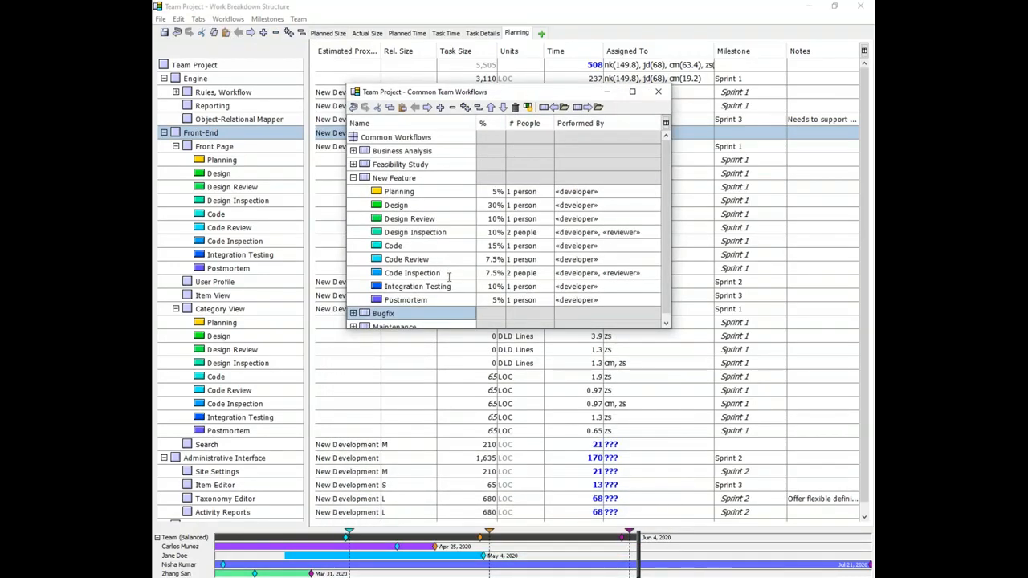
click(442, 205)
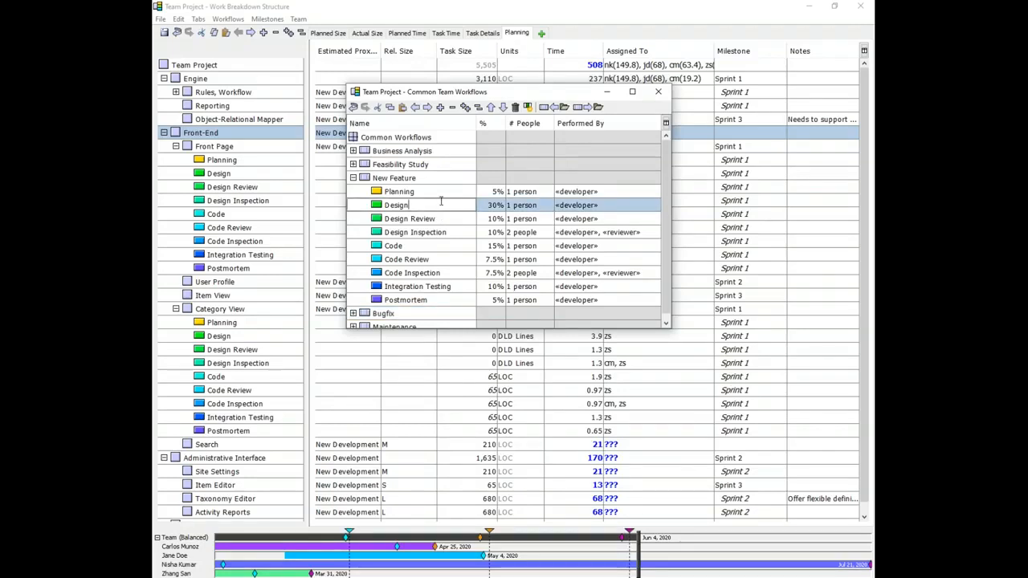
key(Down)
key(Down)
key(Insert)
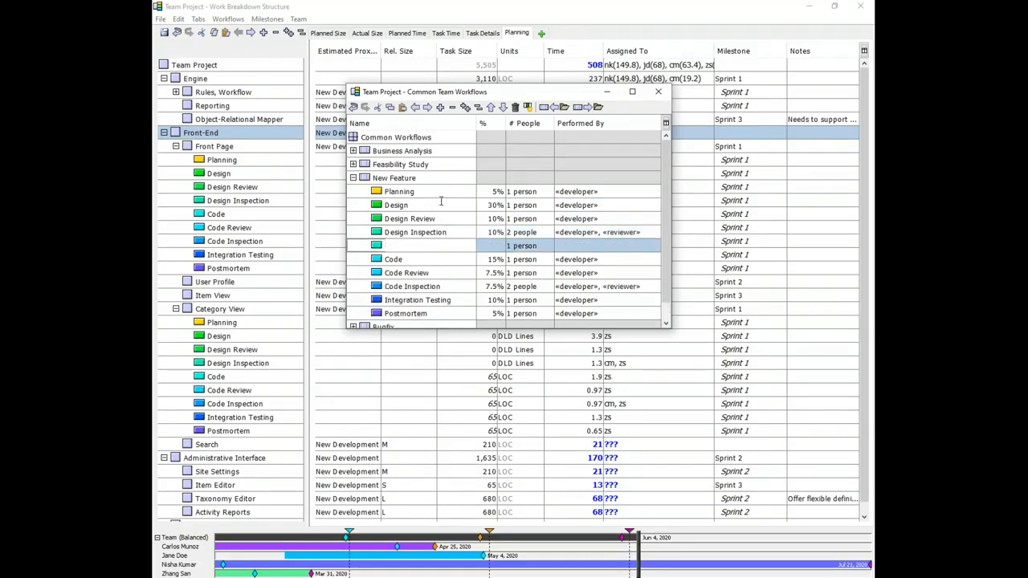
text(Test Design)
drag(494, 237, 496, 245)
click(495, 247)
text(5)
key(Tab)
key(Tab)
text(de)
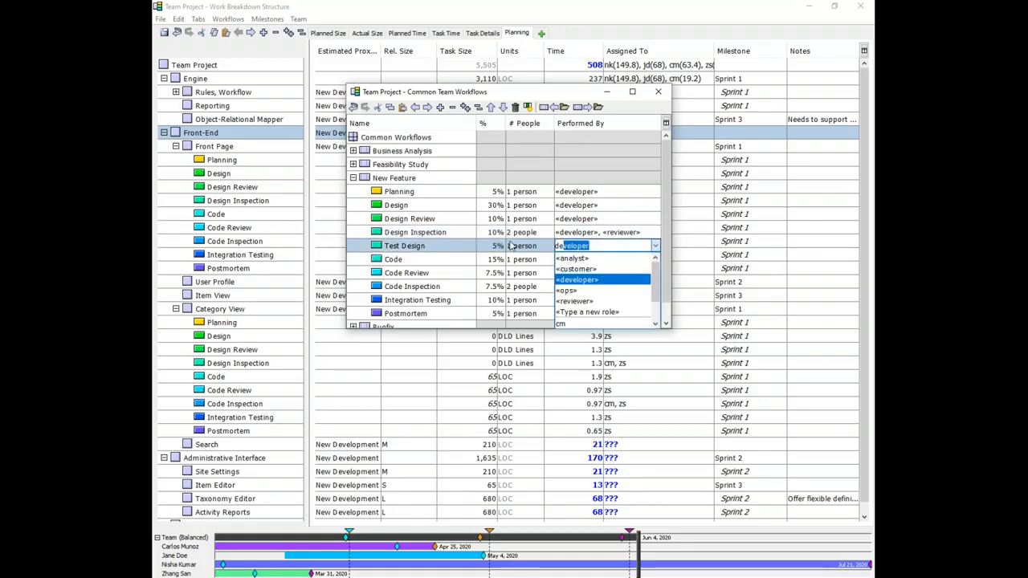
key(Return)
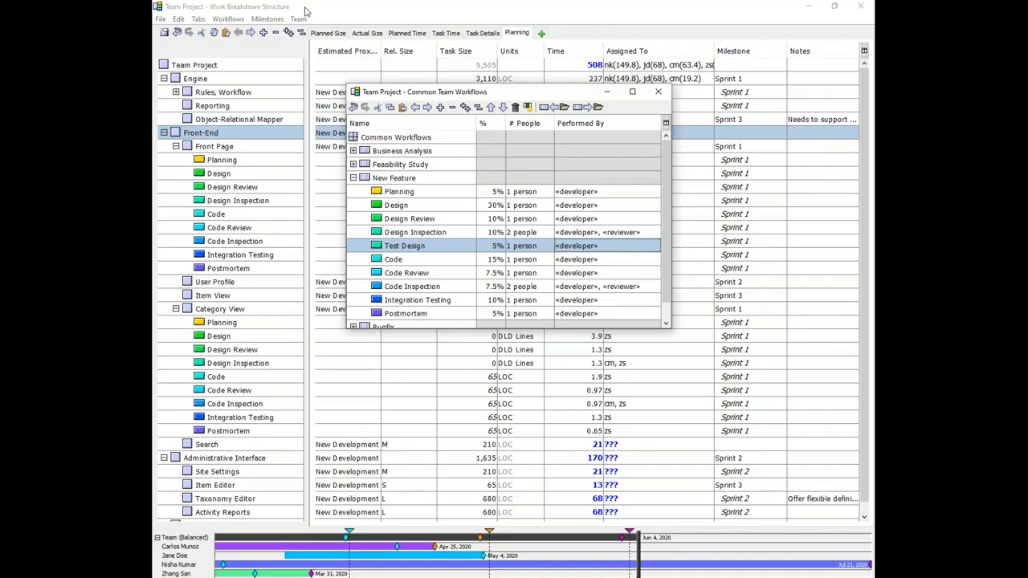
key(Escape)
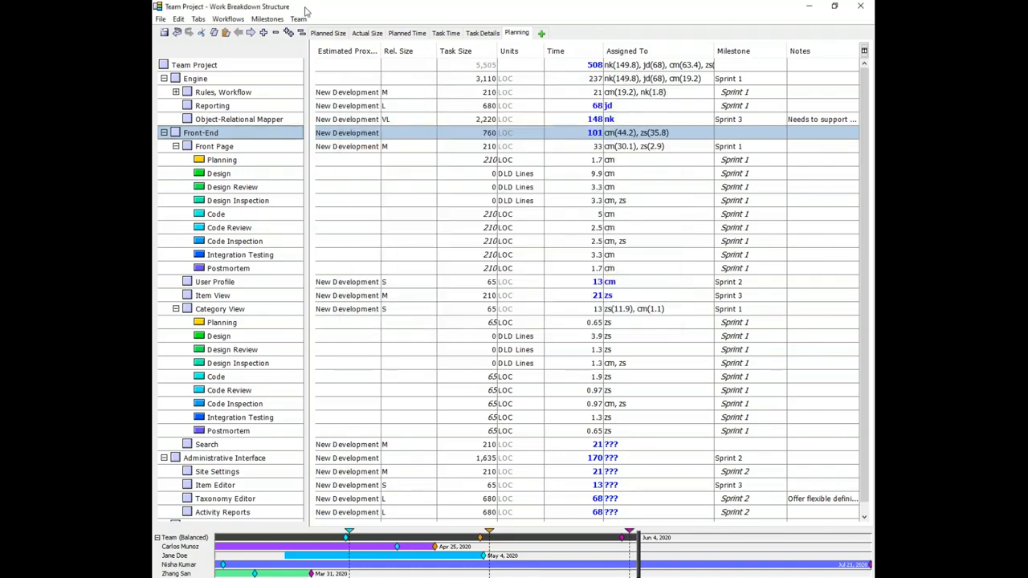
Step: Reapply the New Feature workflow to the entire WBS and select the added Front Page Test Design task
click(211, 68)
click(228, 19)
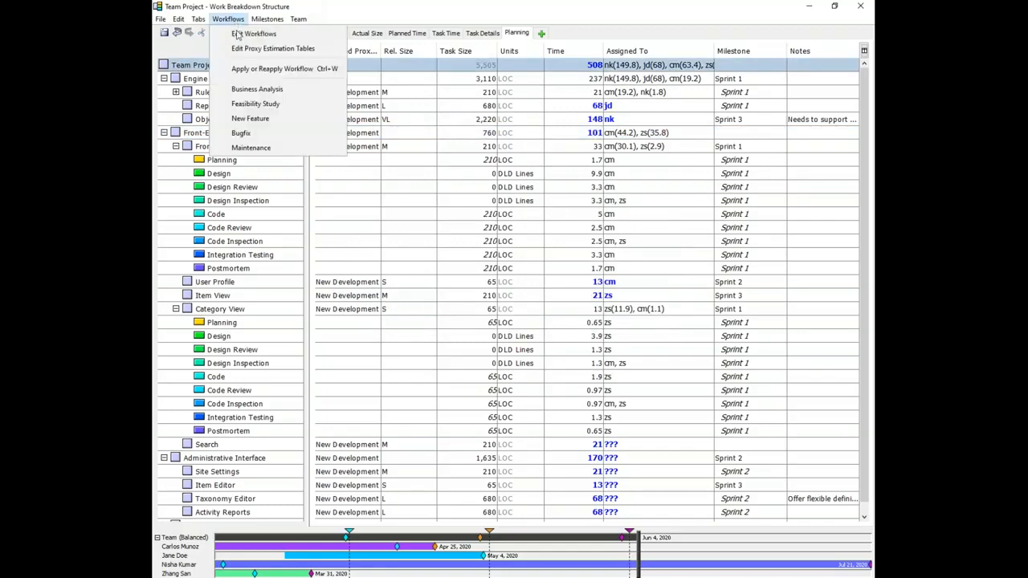
click(244, 69)
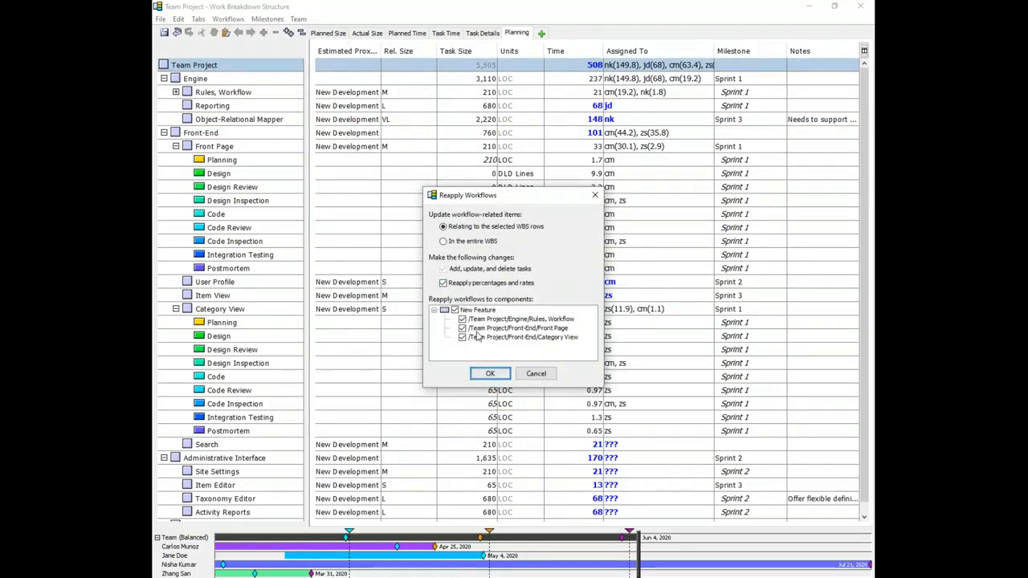
click(482, 242)
click(456, 310)
click(455, 310)
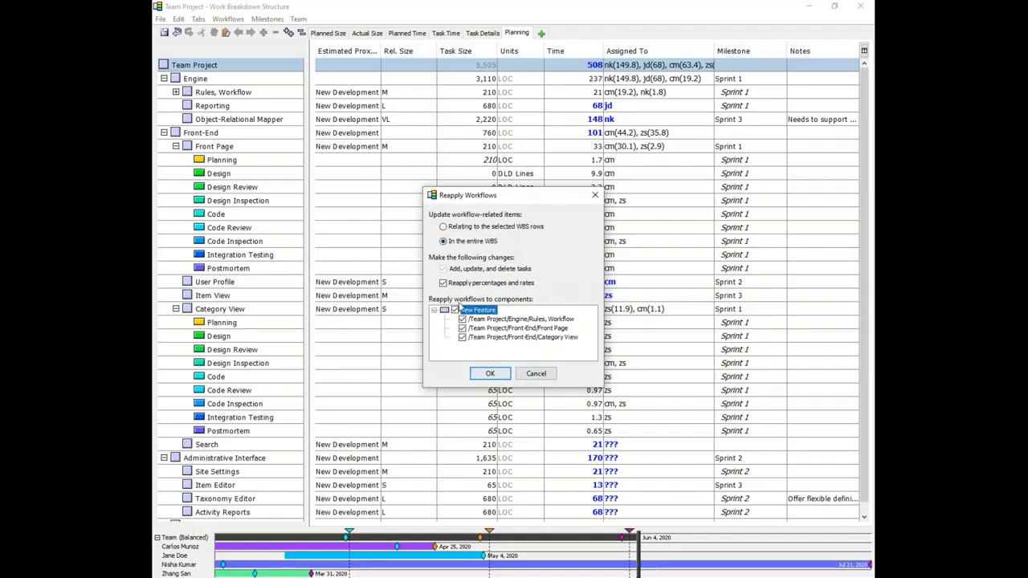
click(491, 375)
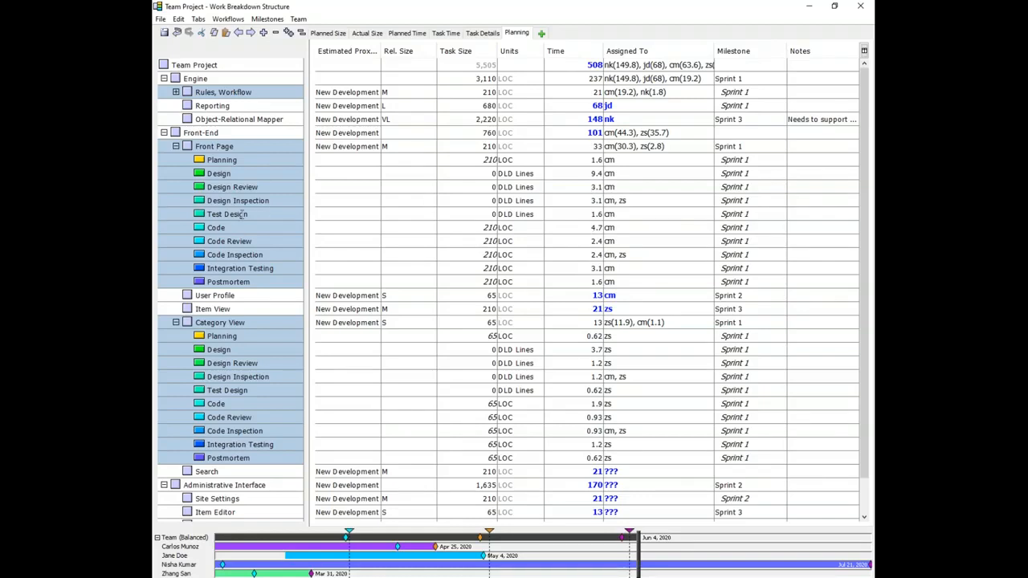
click(183, 217)
click(650, 228)
click(653, 215)
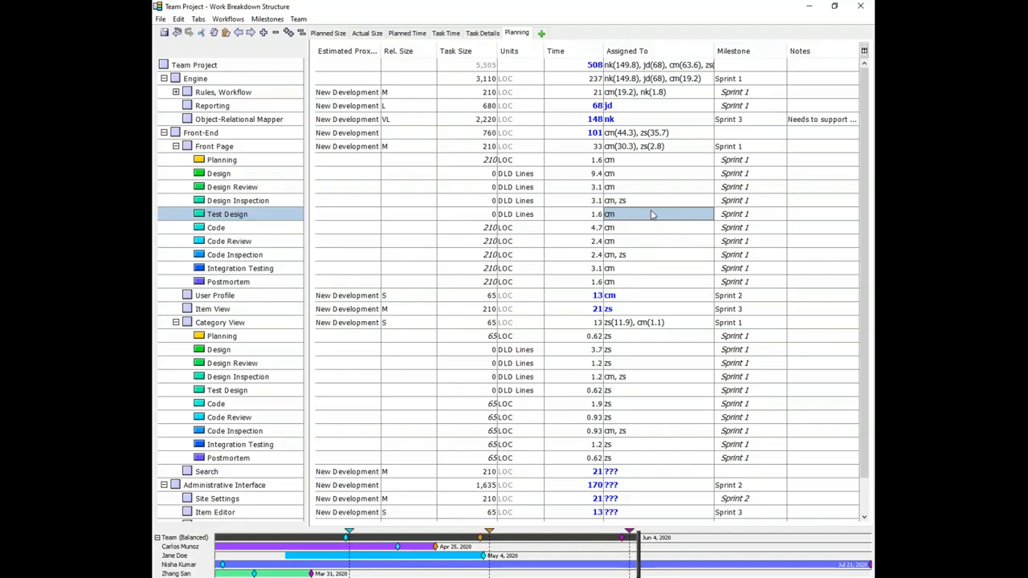
key(alt+Tab)
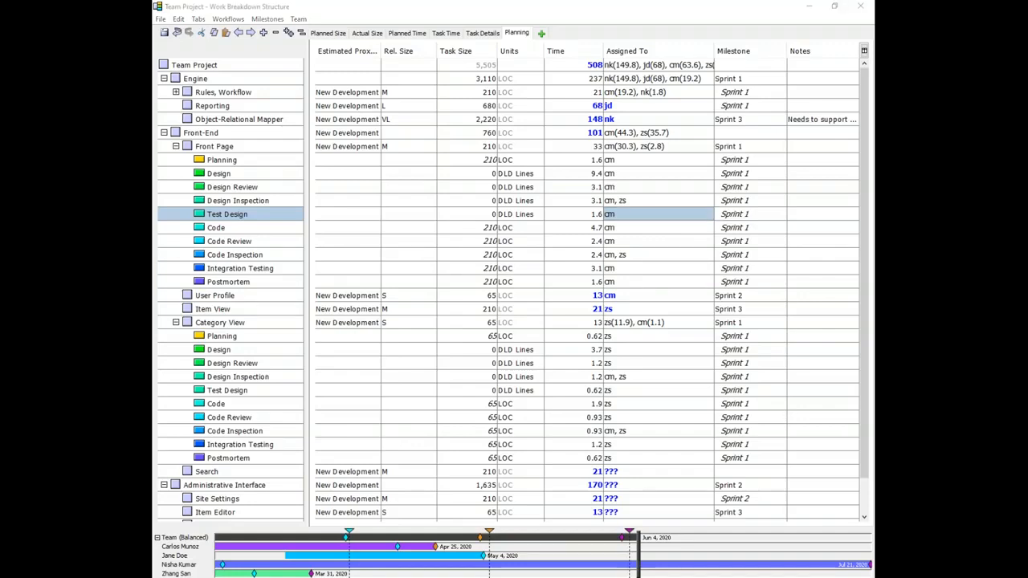
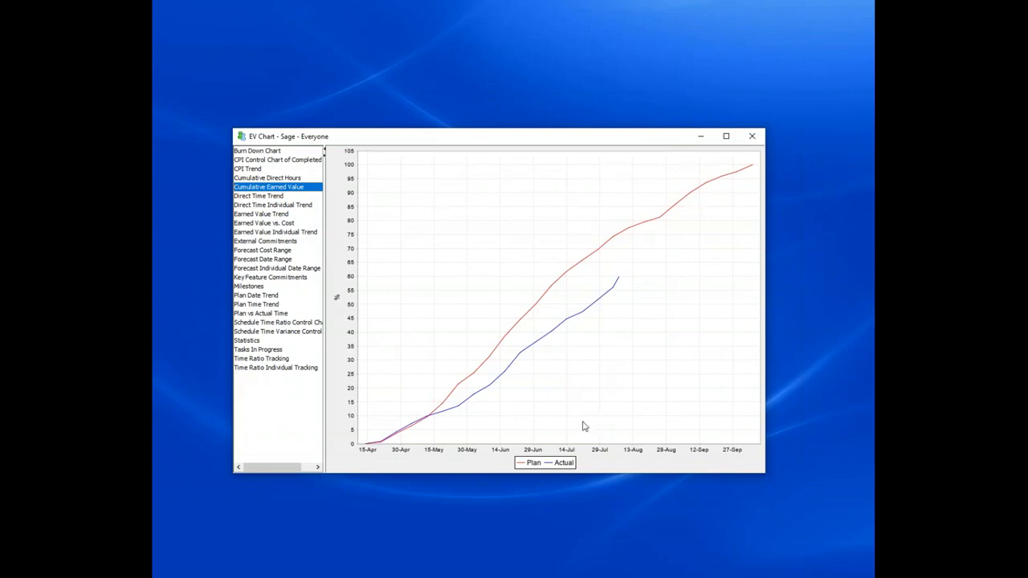
Step: Compare the Earned Value vs. Cost charts of the Sage and Chestnut teams, enlarging the Chestnut chart window
click(272, 225)
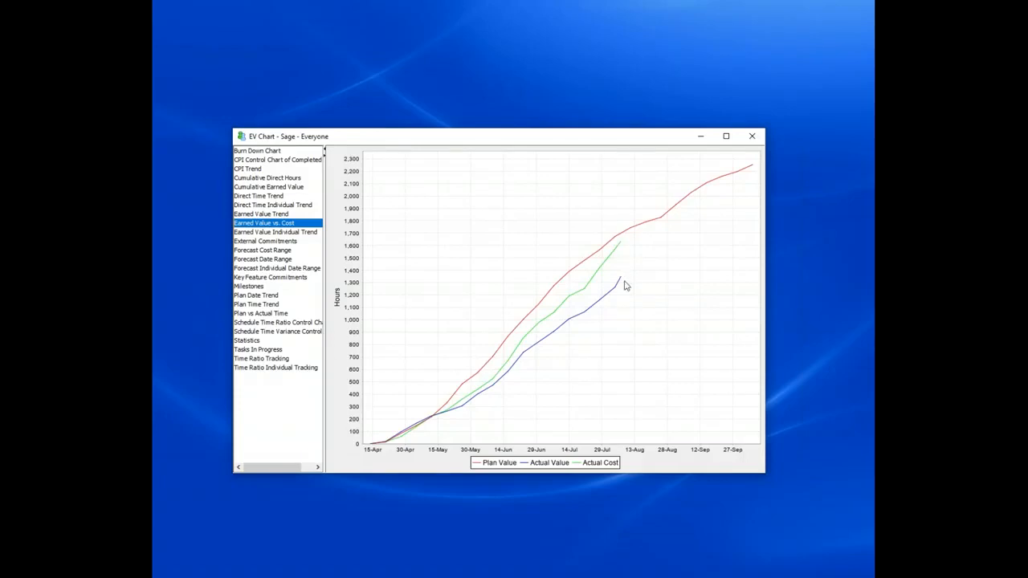
mouse_move(622, 247)
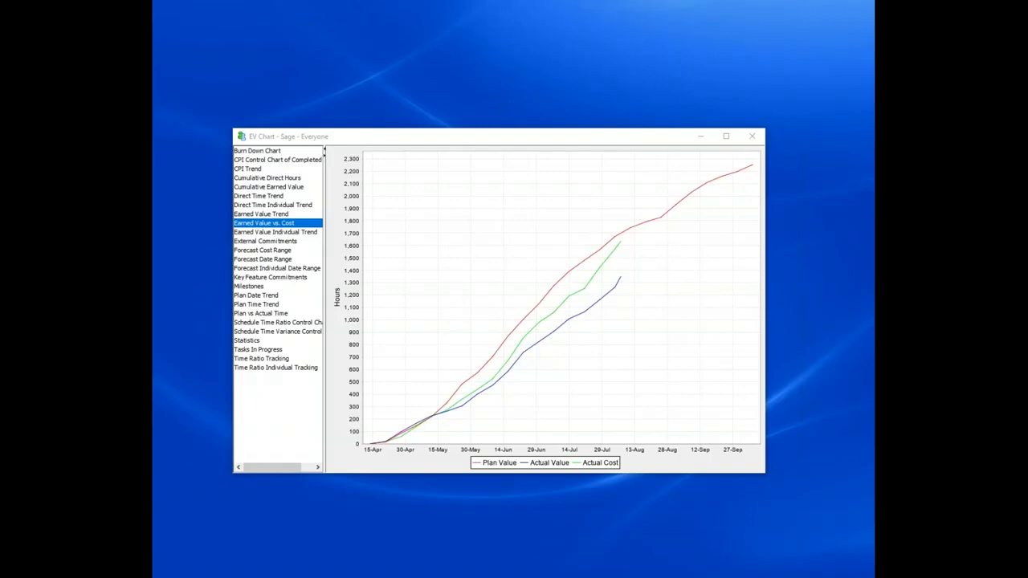
drag(412, 25, 394, 138)
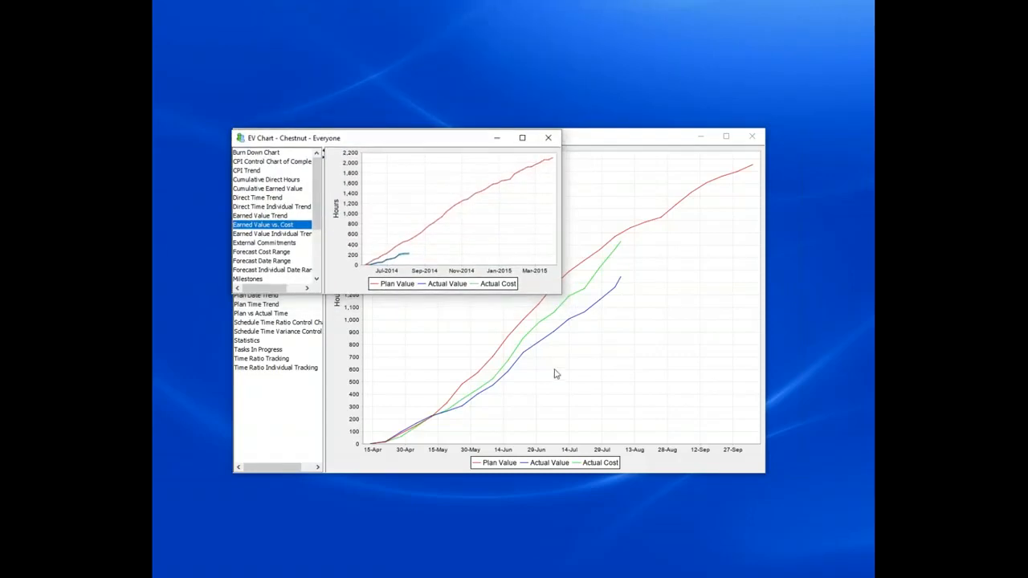
drag(559, 294, 765, 480)
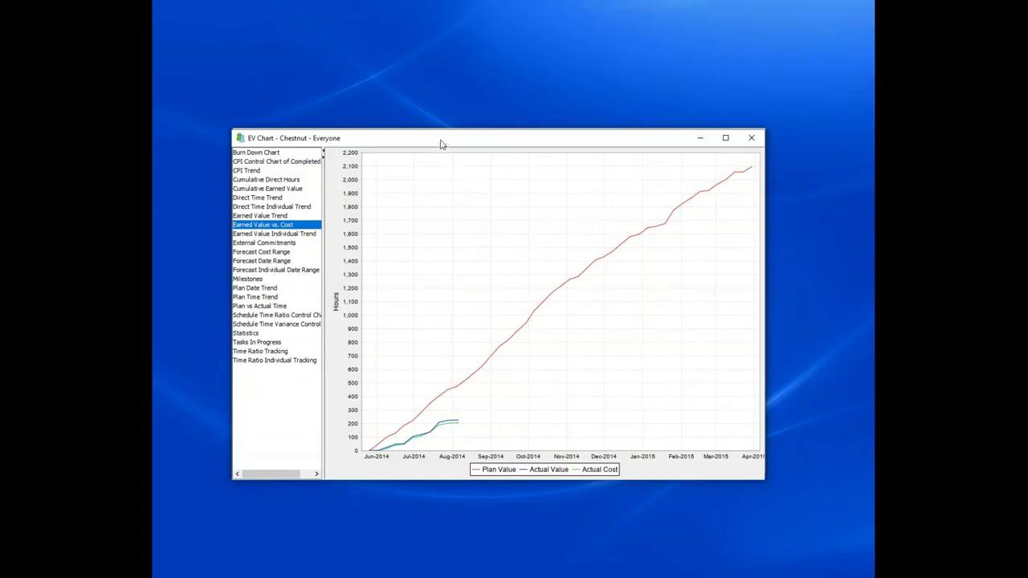
drag(440, 140, 435, 135)
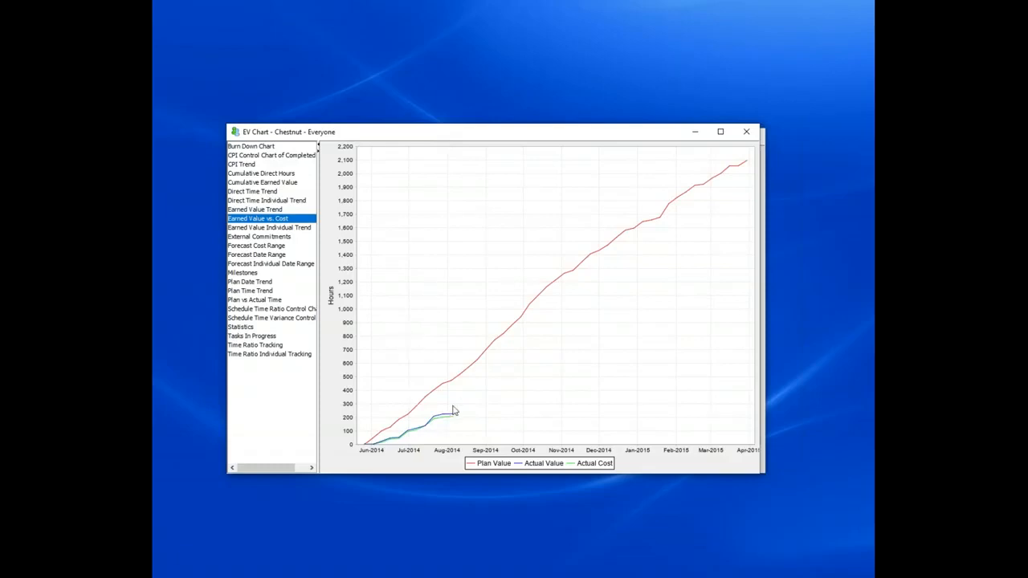
Step: Examine the Chestnut Tasks In Progress bubble chart, a task bubble's details and the chart's settings
mouse_move(453, 421)
click(253, 336)
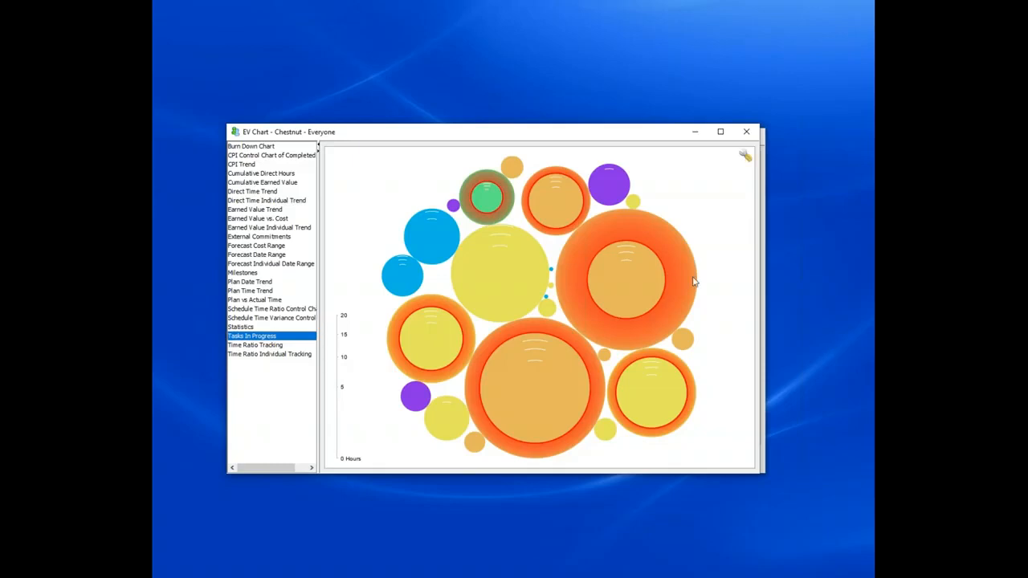
mouse_move(552, 358)
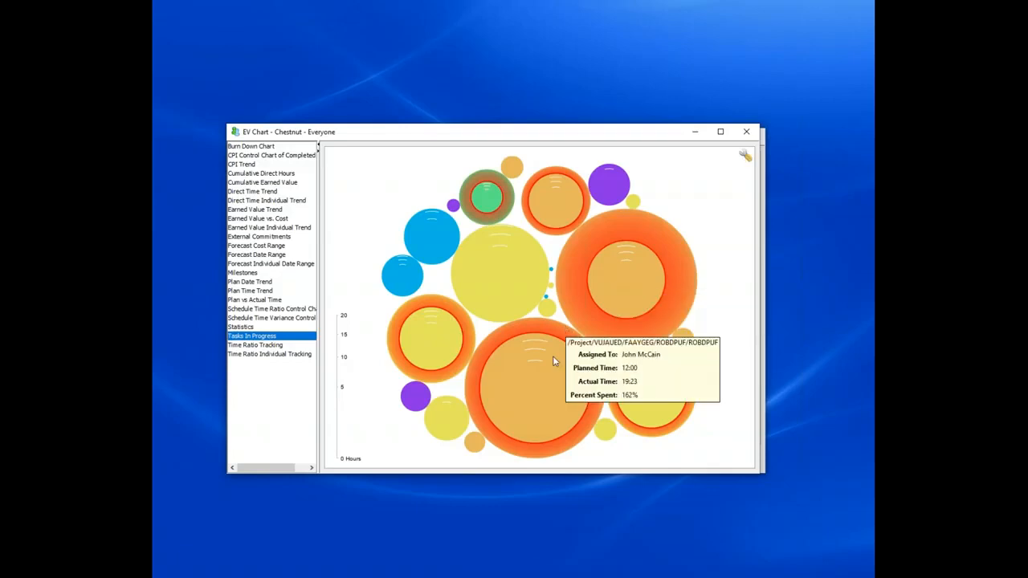
mouse_move(578, 207)
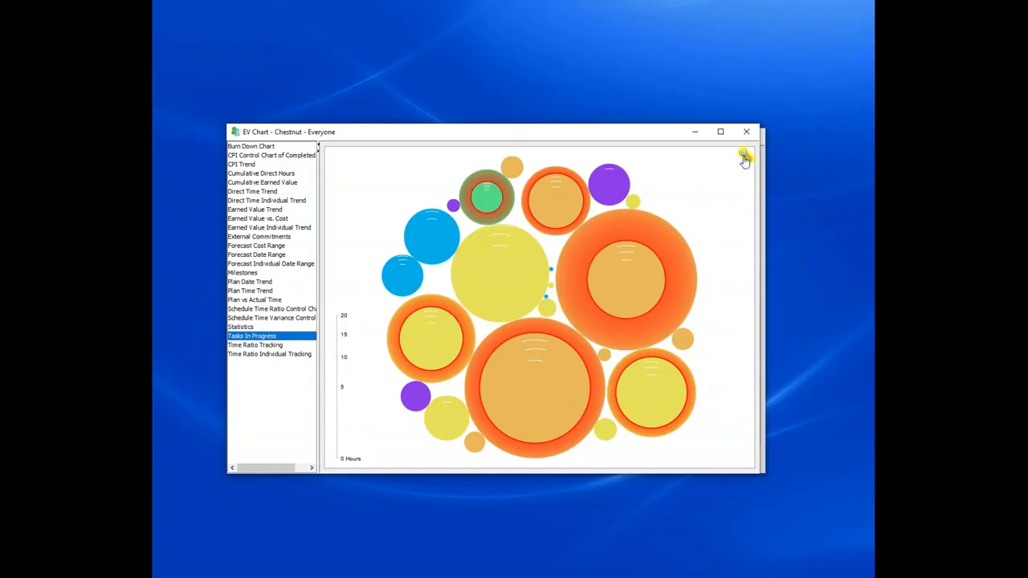
click(745, 158)
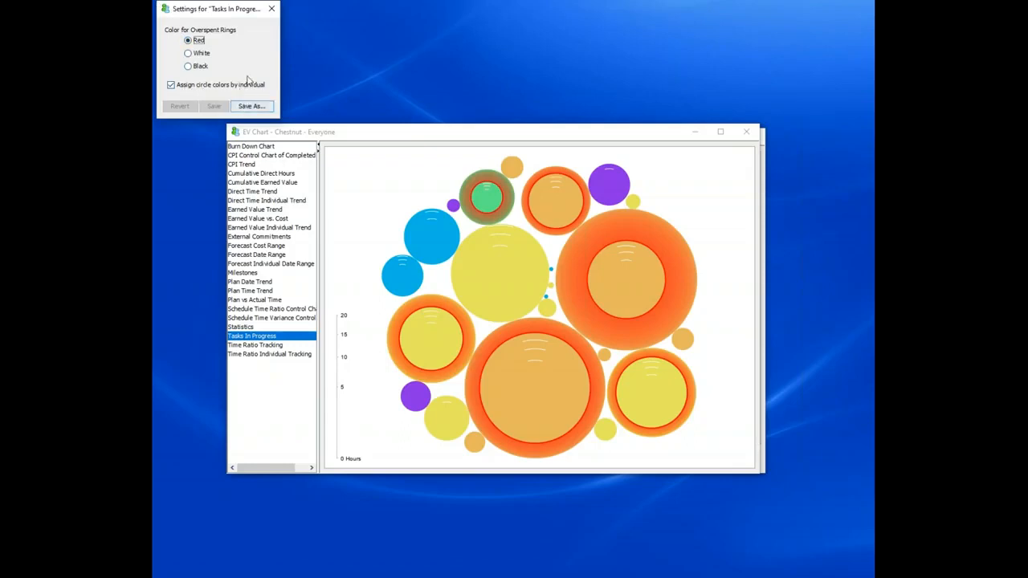
click(273, 9)
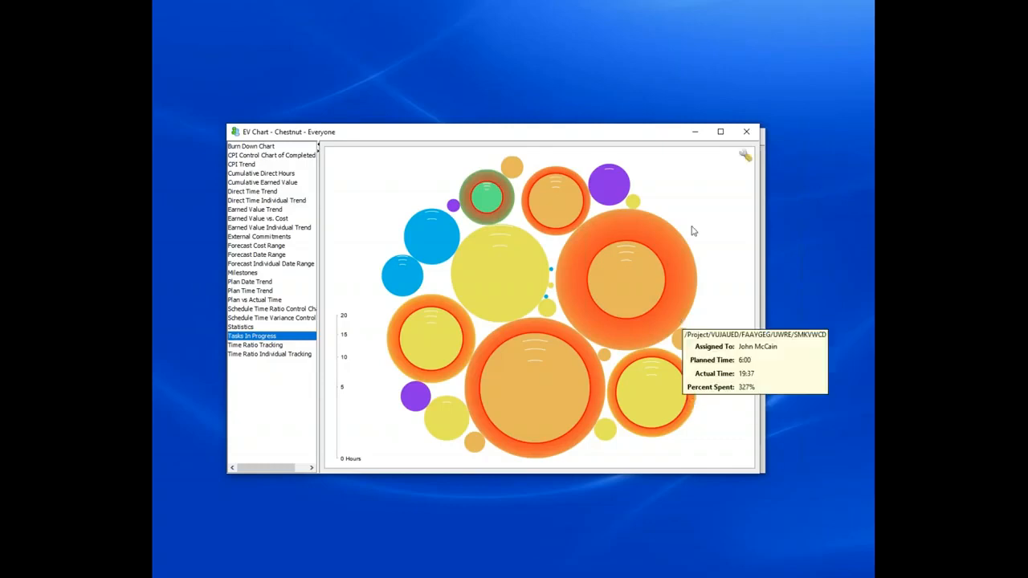
Step: Minimize the Chestnut chart and view the Sage External Commitments chart
click(697, 132)
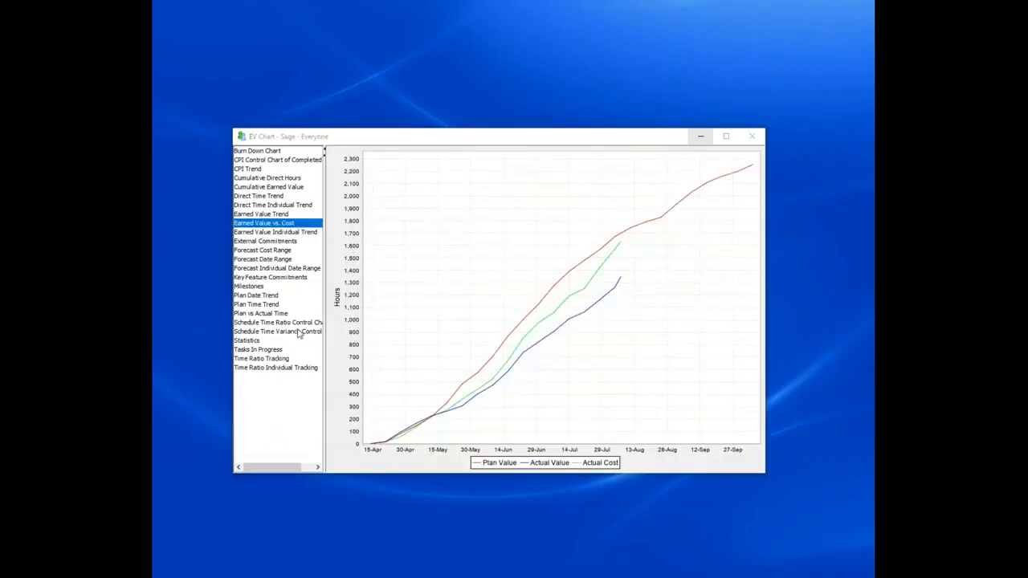
click(273, 242)
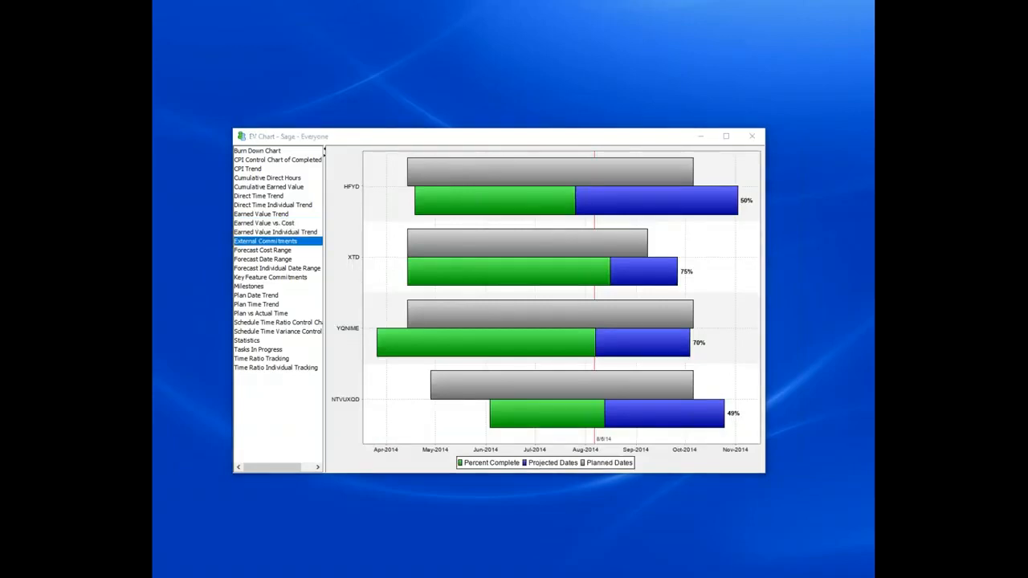
mouse_move(533, 296)
Step: Examine the Key Feature Commitments chart and the expanded task activity detail for Feature Z
click(279, 279)
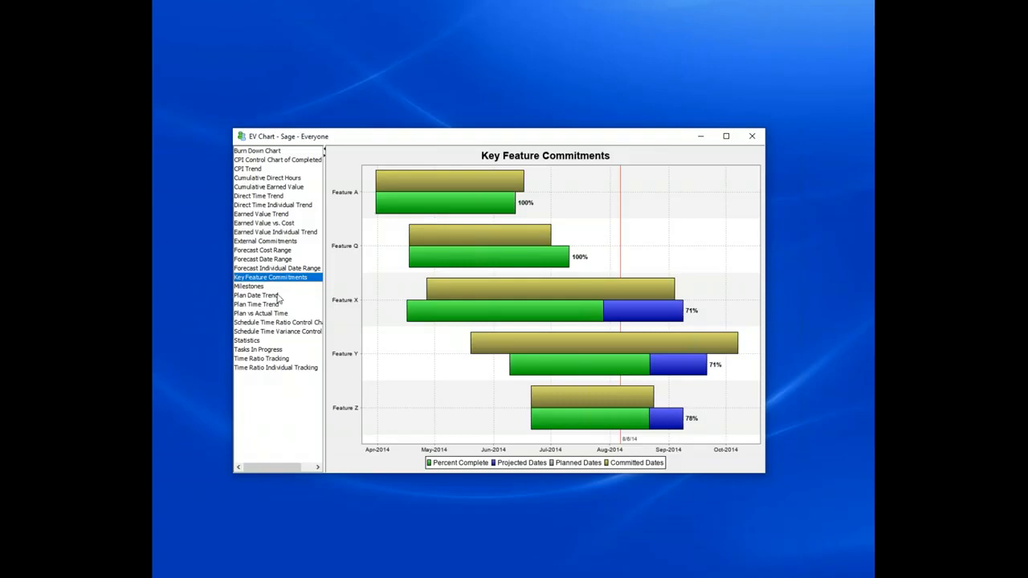
mouse_move(457, 193)
mouse_move(477, 295)
mouse_move(699, 371)
click(591, 420)
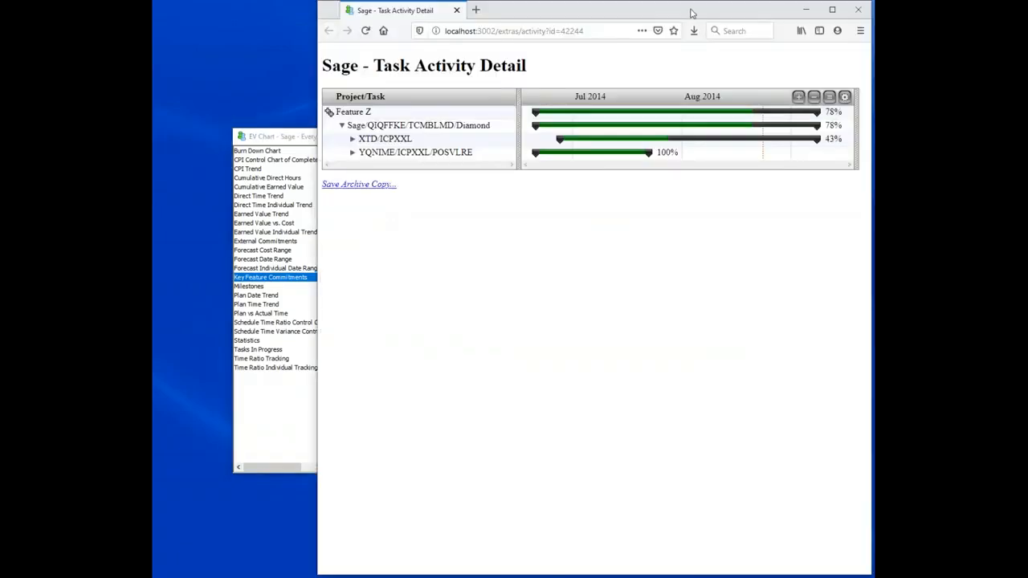
double_click(690, 14)
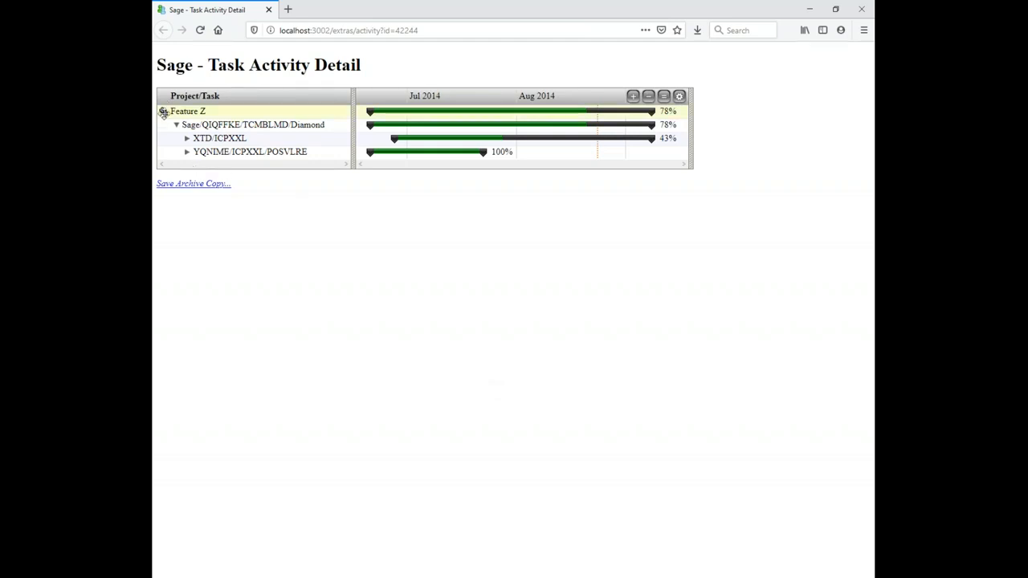
click(165, 113)
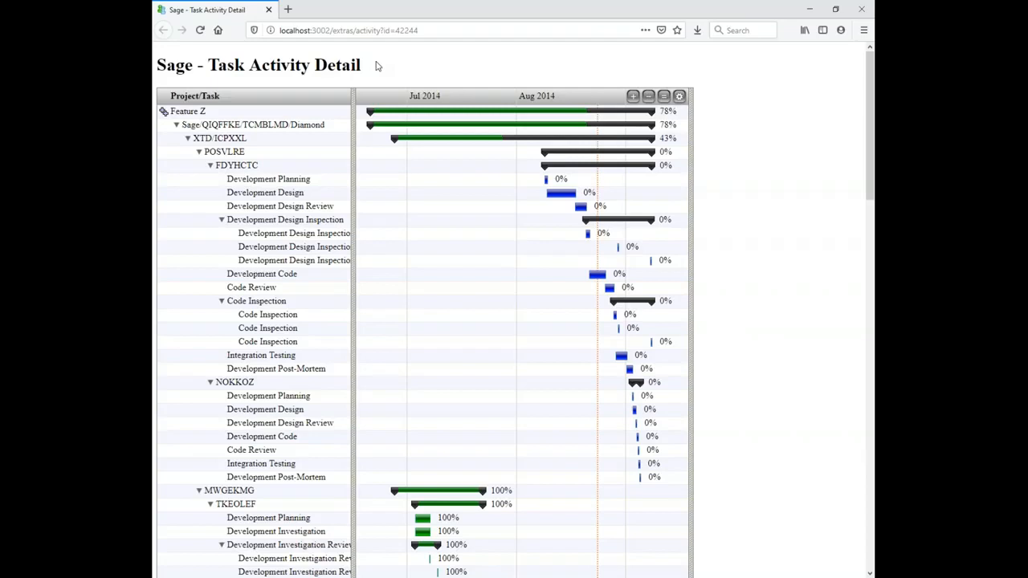
click(862, 11)
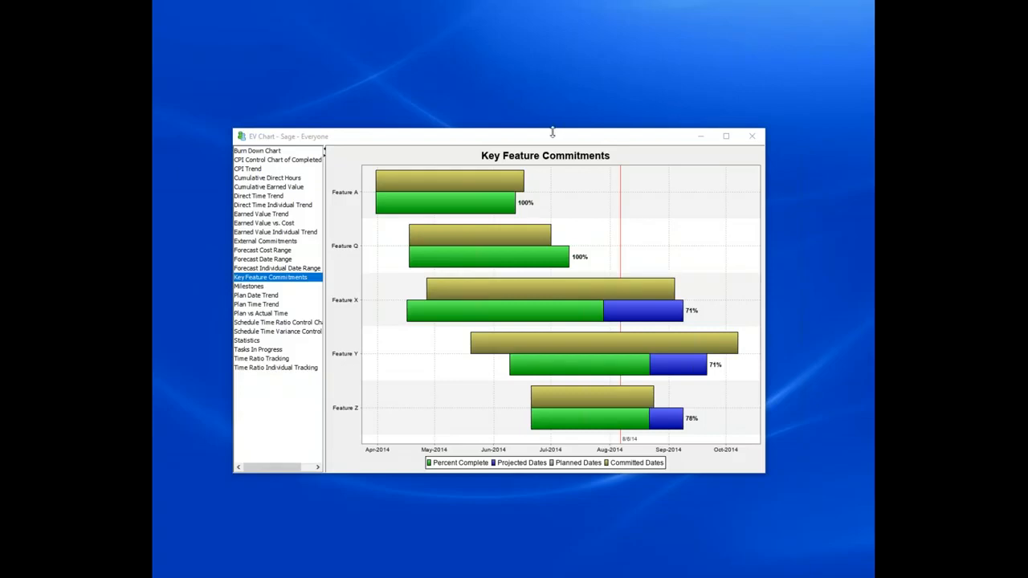
Step: Close the EV chart and open the Workflow Process Analysis report for the Diamond project
click(754, 138)
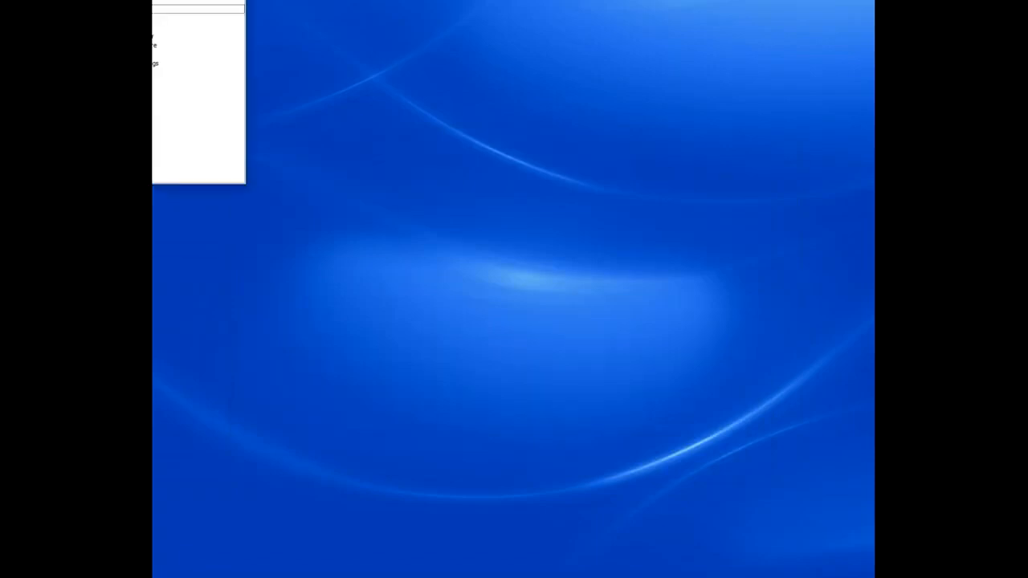
drag(153, 0, 325, 88)
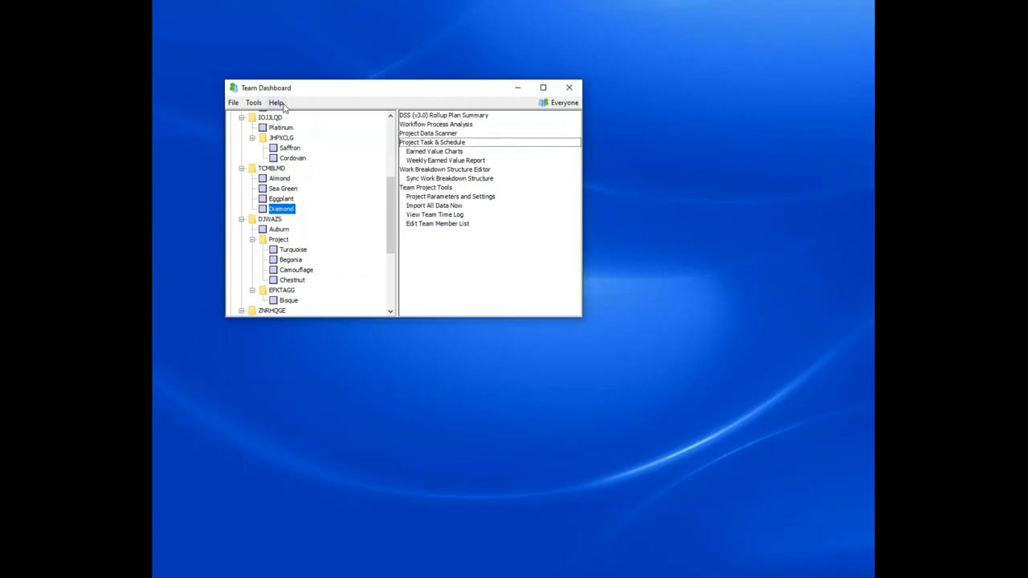
click(440, 125)
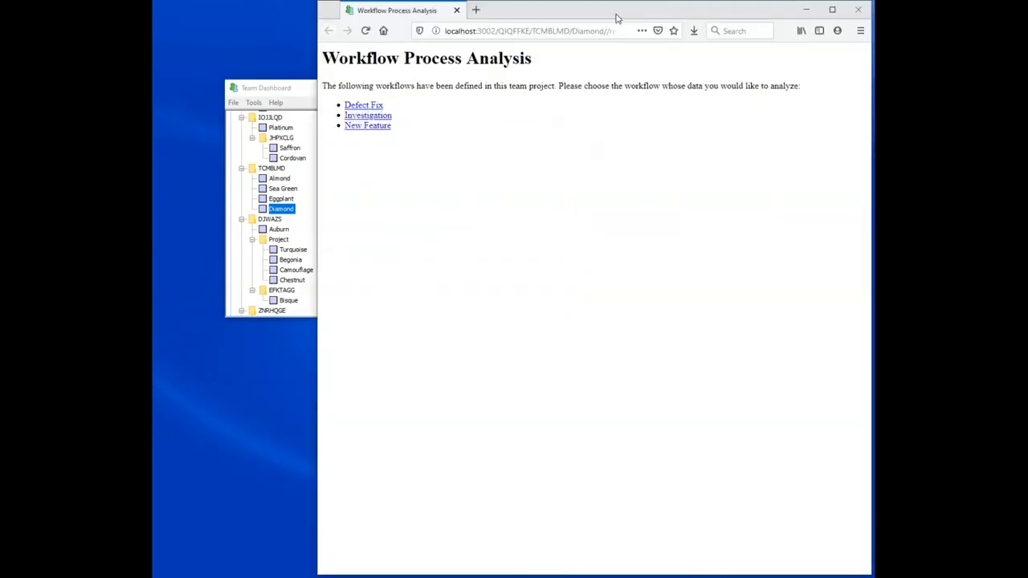
Step: Open the Defect Fix workflow analysis and view its Plan Analysis charts
double_click(617, 18)
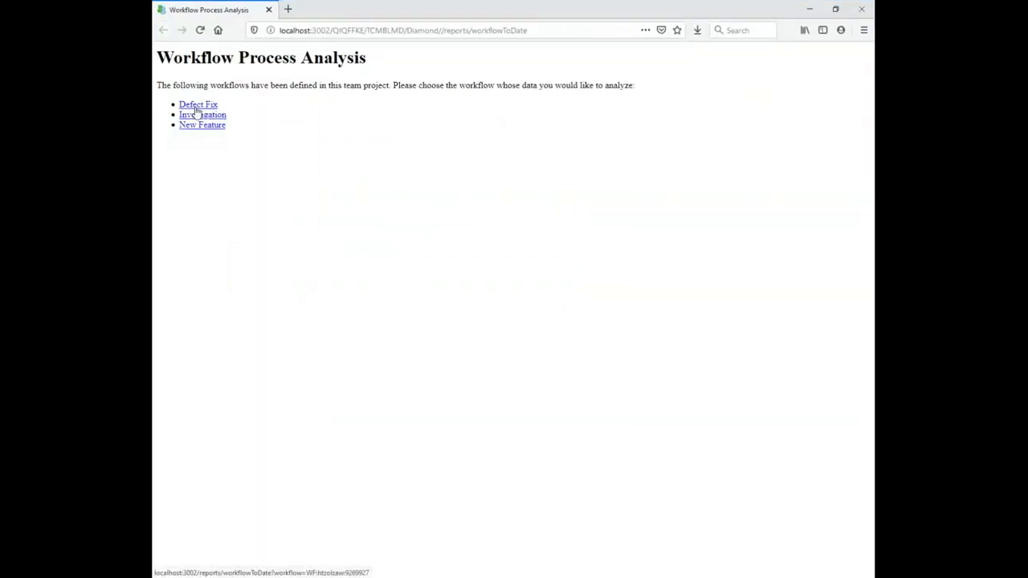
click(199, 105)
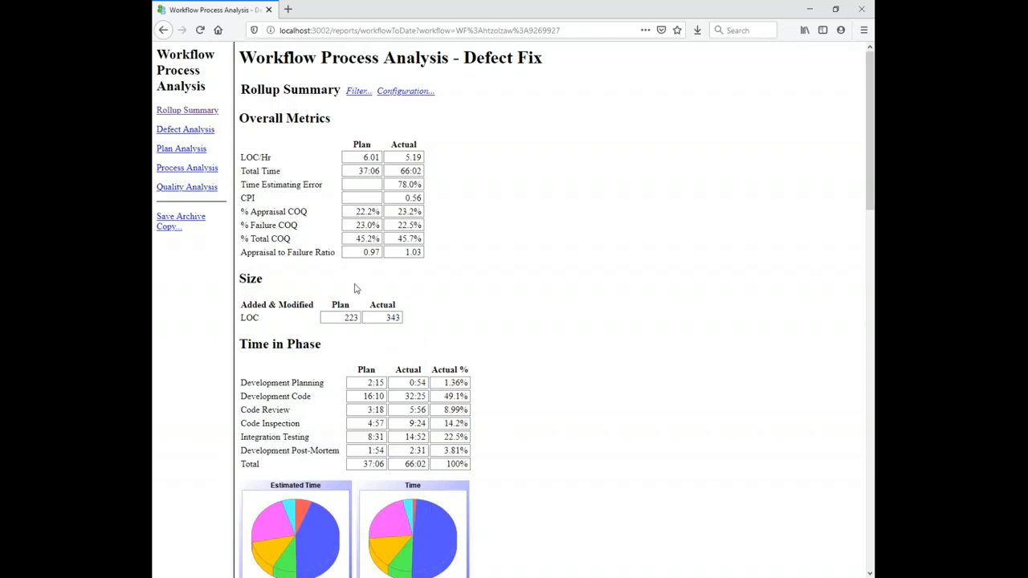
double_click(437, 370)
click(196, 150)
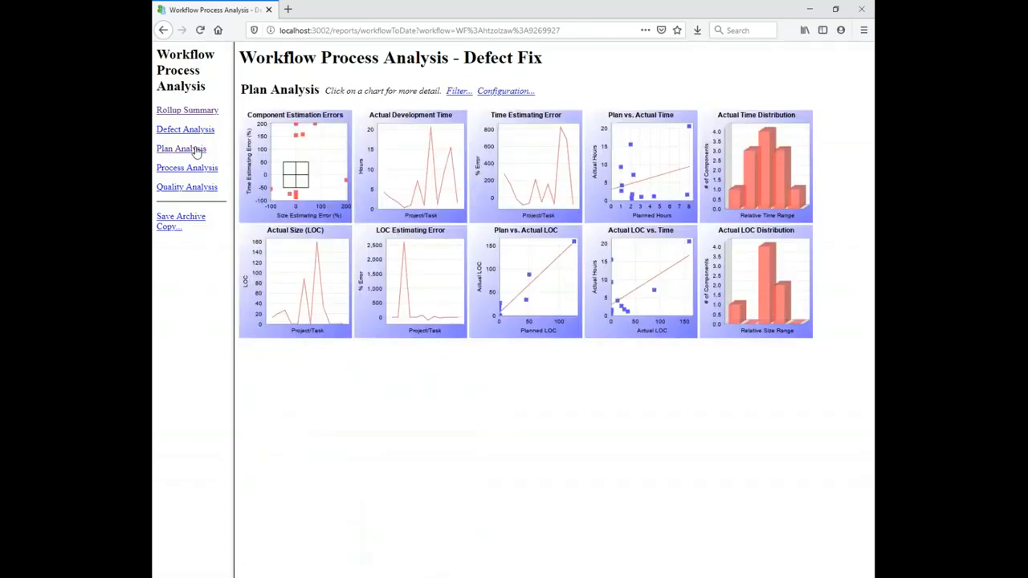
Step: Remove the Defect Fix analysis filter and view the Process Analysis charts
click(458, 91)
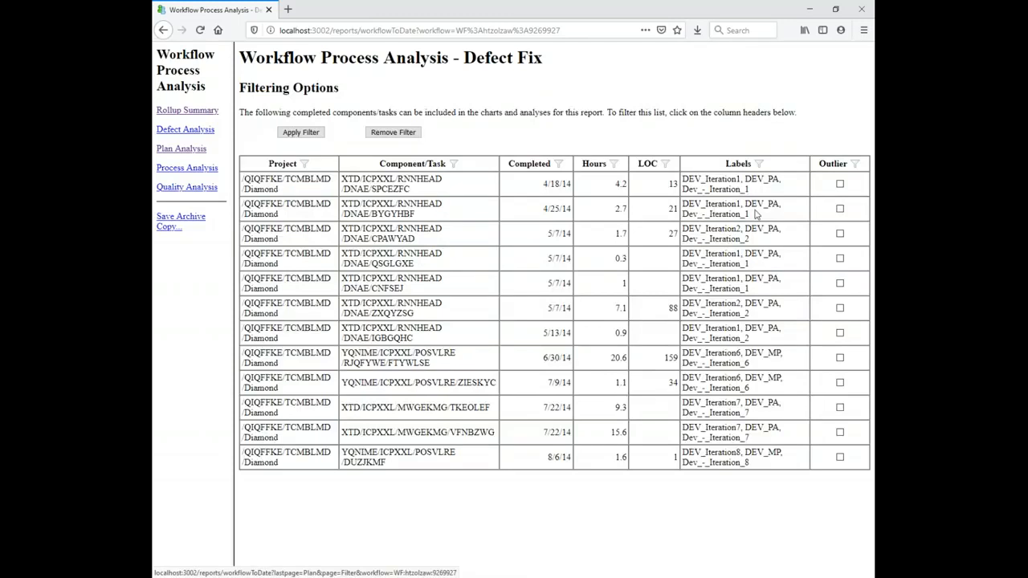
click(390, 132)
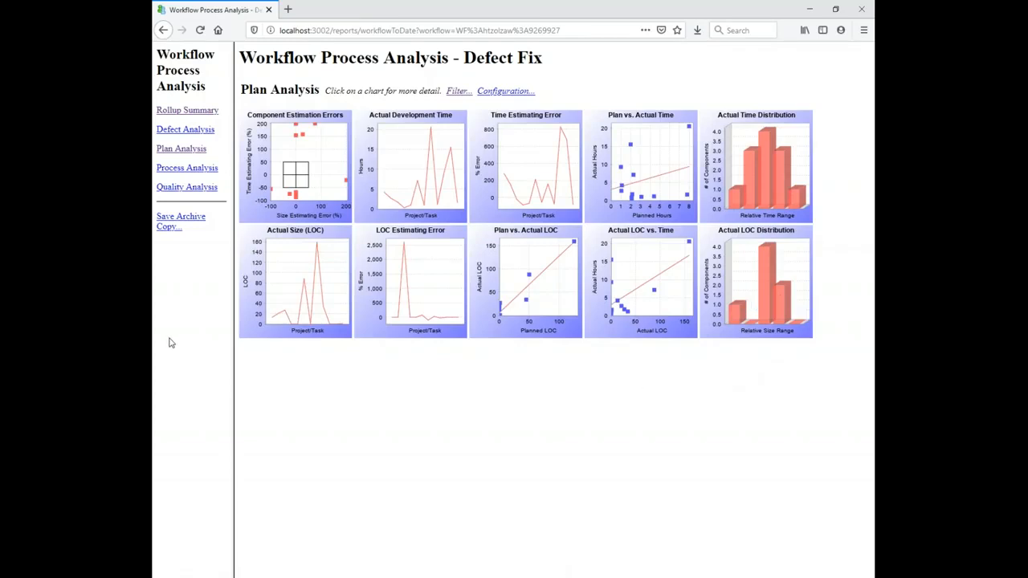
click(197, 168)
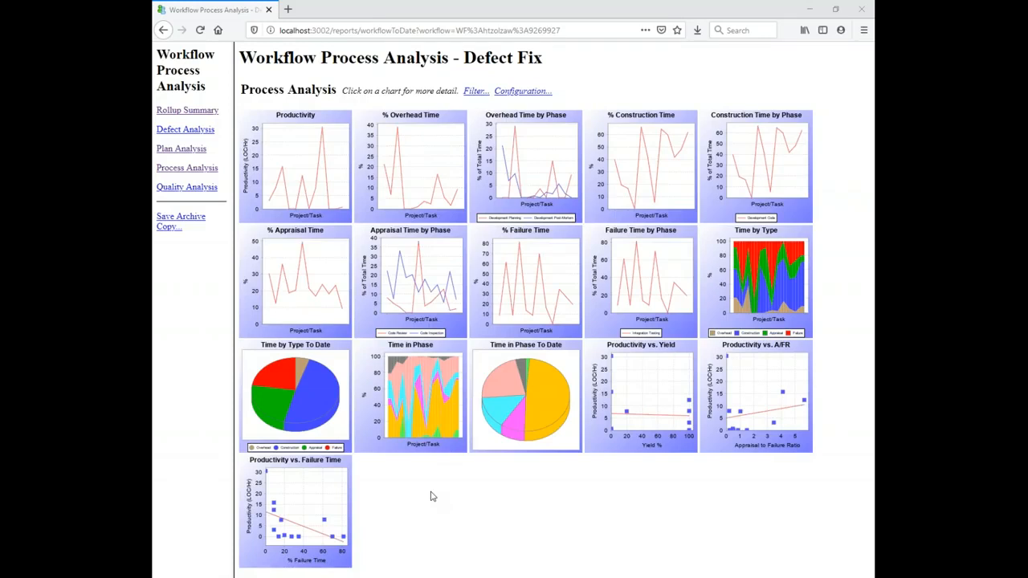
Step: Examine the Labels filter options of the Defect Fix analysis without applying them
click(475, 92)
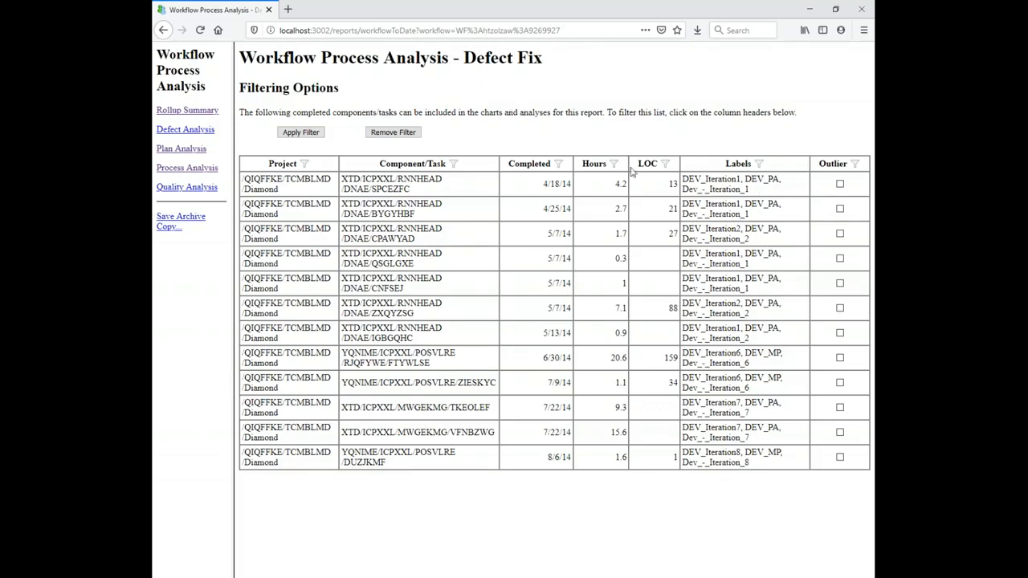
click(747, 166)
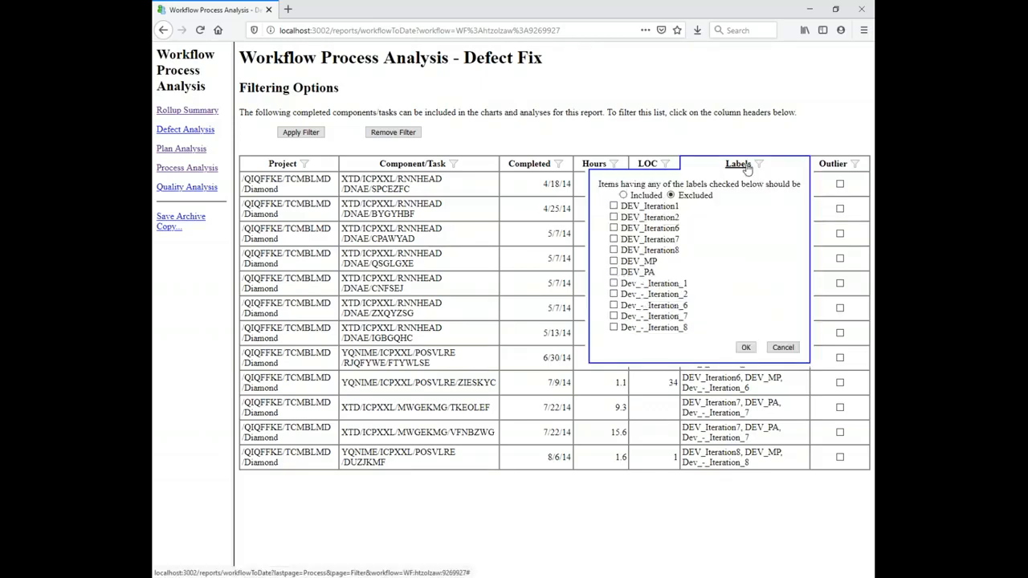
click(782, 347)
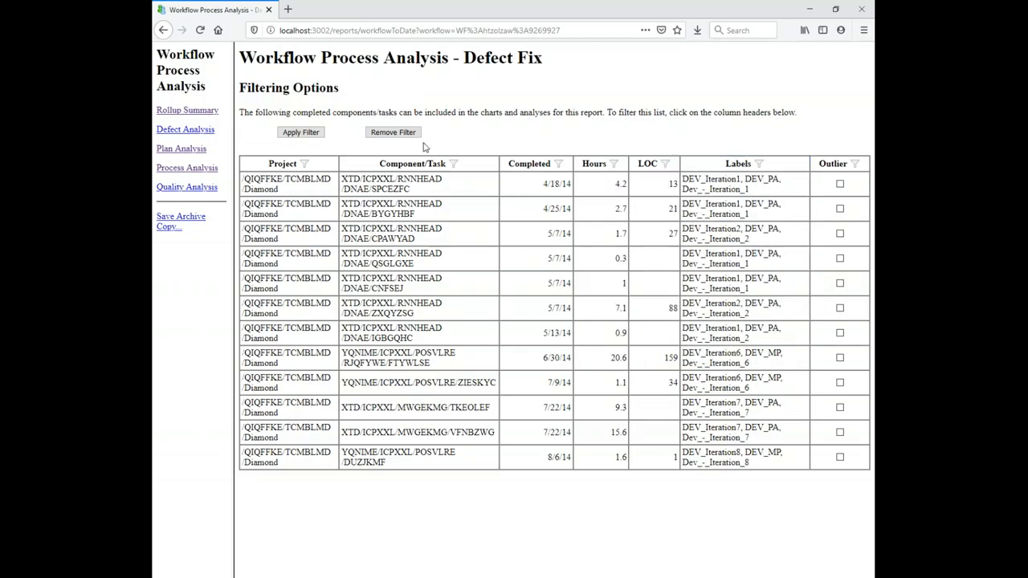
Step: Navigate back to the workflow list and open the New Feature workflow analysis
click(162, 30)
click(162, 30)
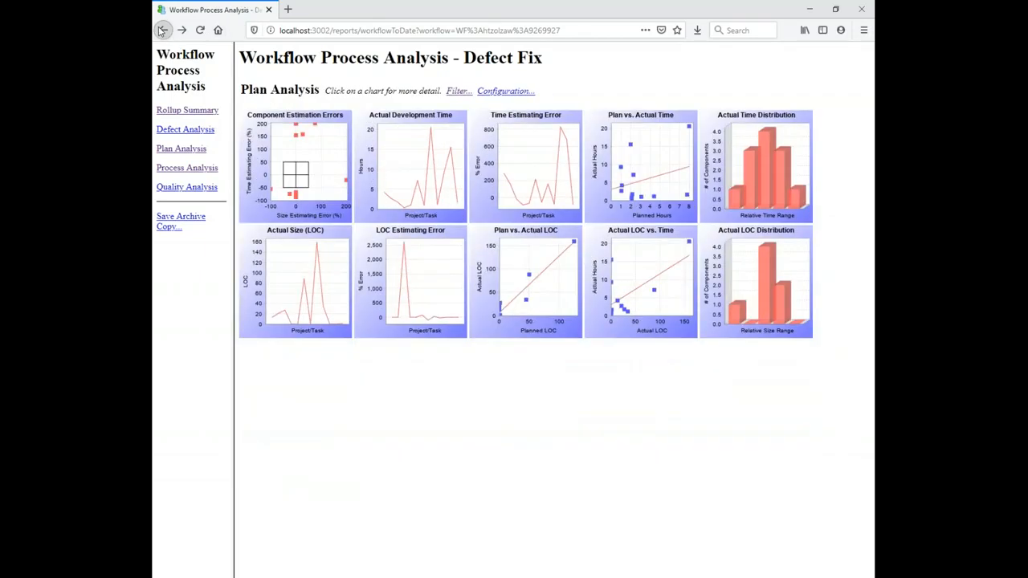
click(162, 30)
click(162, 29)
click(162, 29)
click(167, 30)
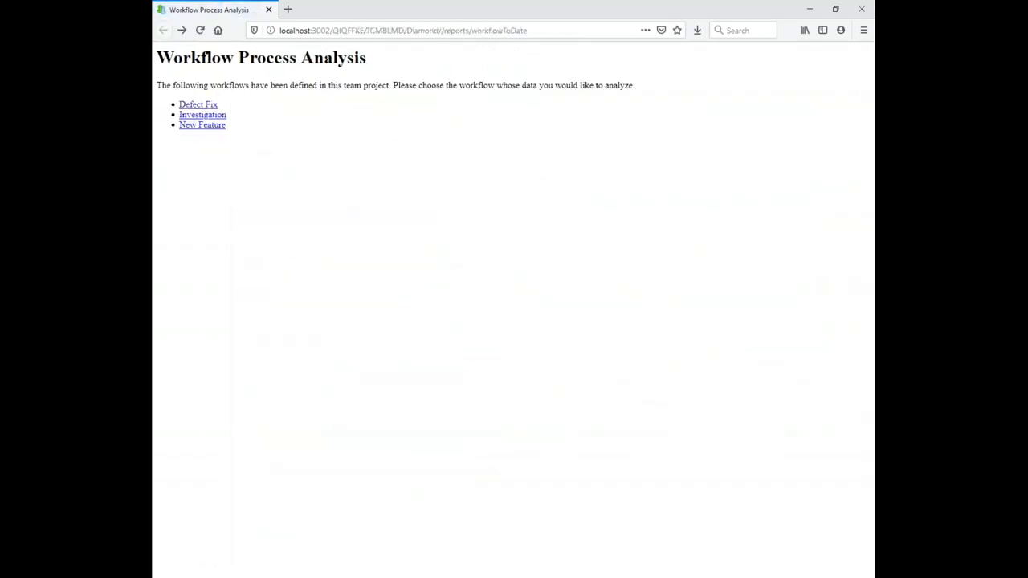
click(211, 127)
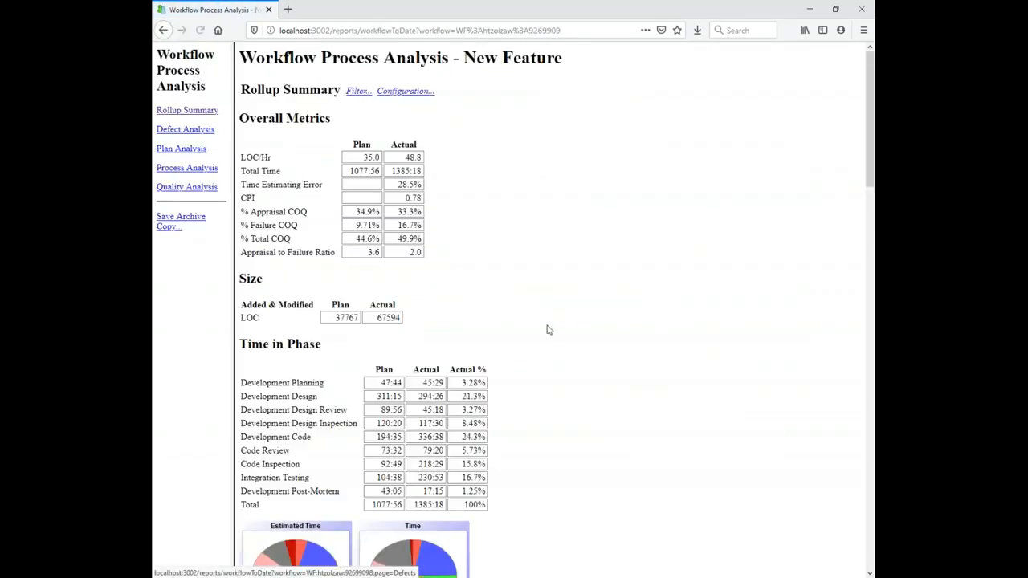
Step: Review the New Feature rollup summary, Process Analysis and Plan Analysis charts
scroll(541, 353, down, 3)
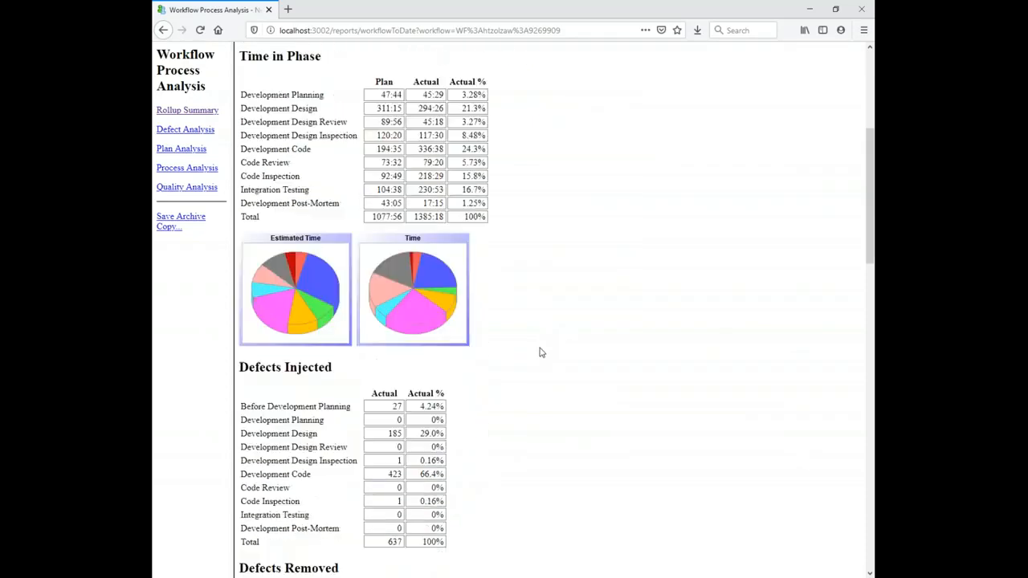
click(207, 172)
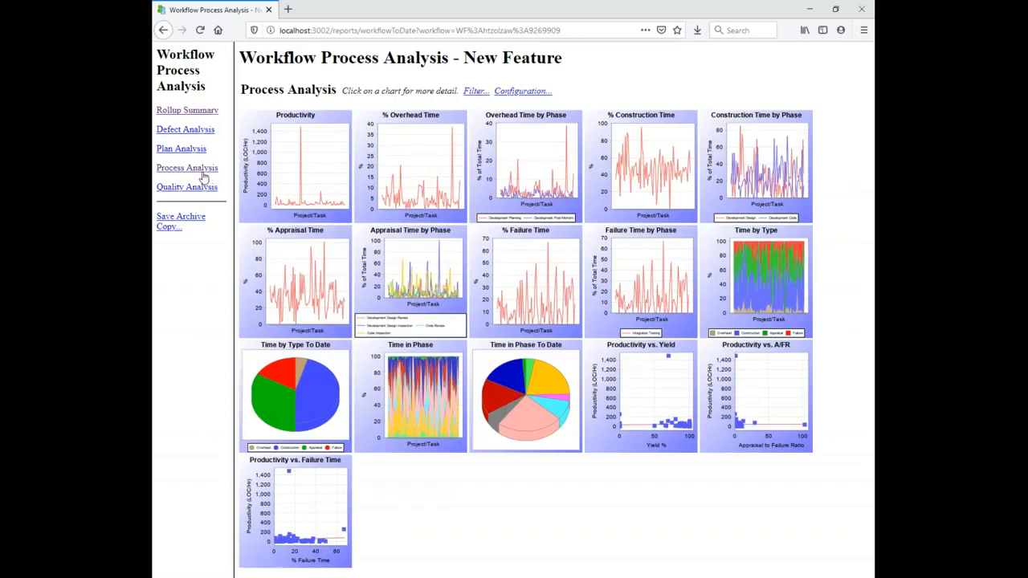
click(190, 151)
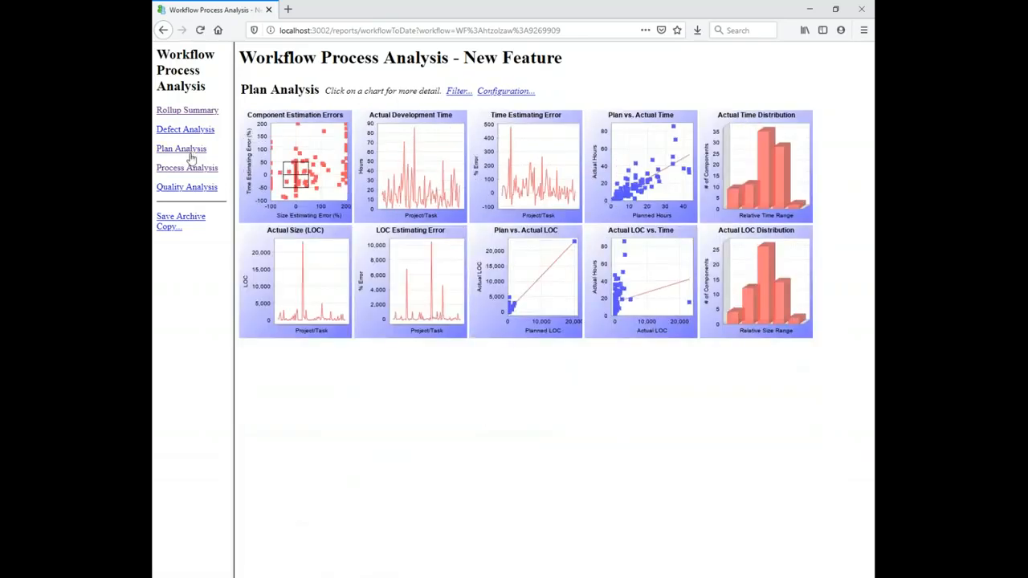
Step: Filter the New Feature Process Analysis to include only components labelled 0-Qual and apply the filter
click(191, 170)
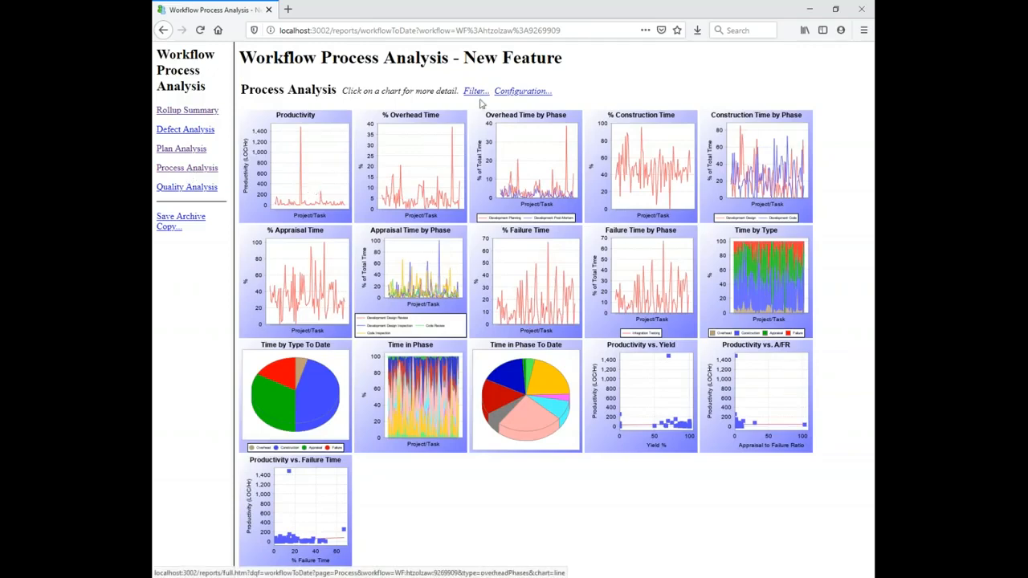
click(475, 91)
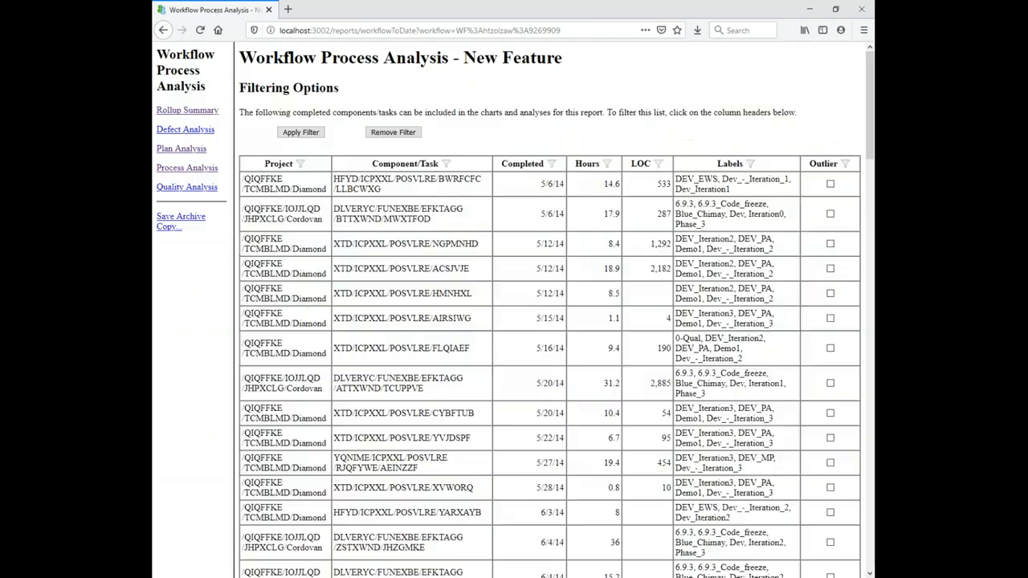
click(729, 164)
click(604, 206)
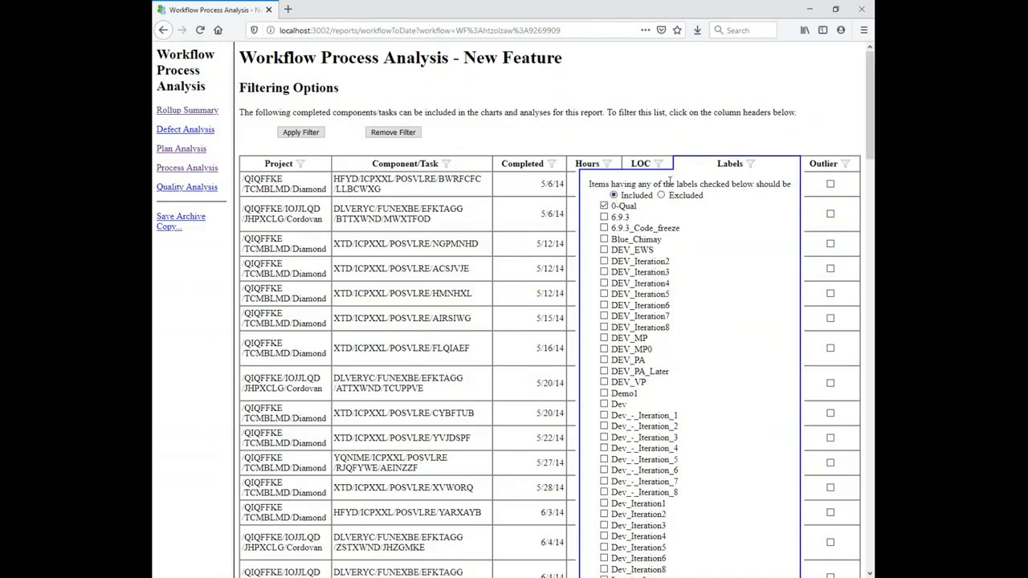
click(744, 176)
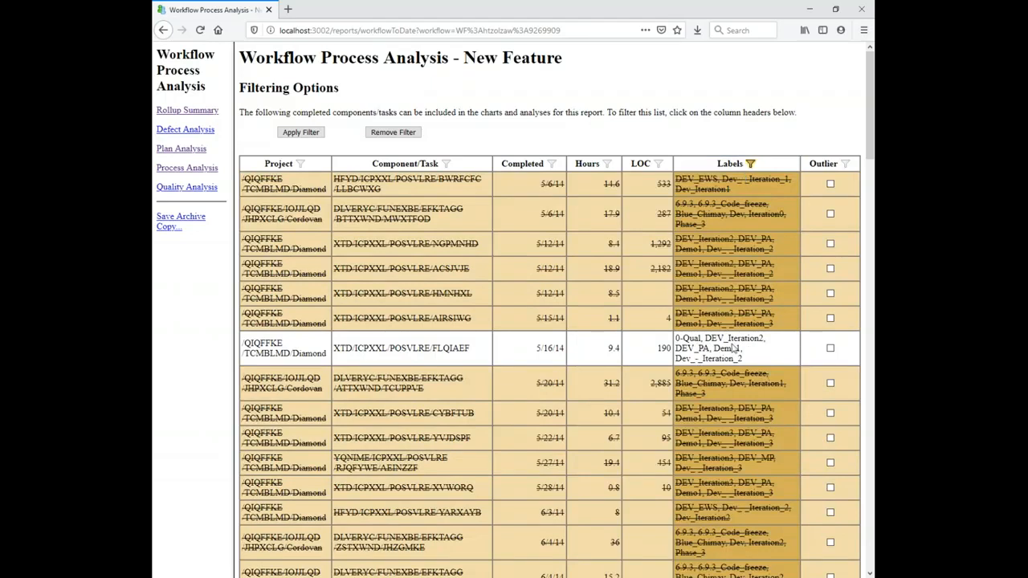
click(318, 134)
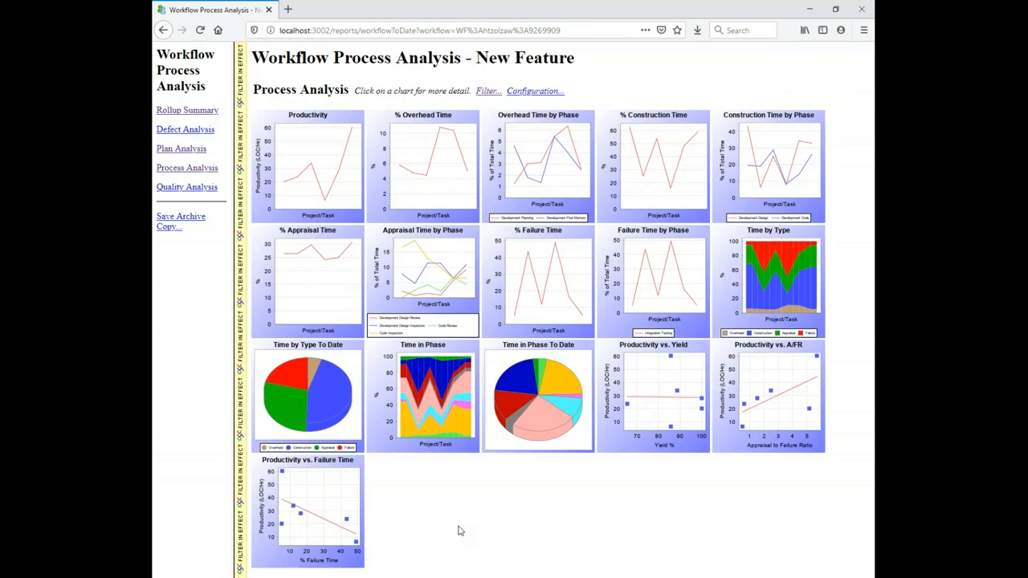
Step: Open the Time in Phase chart in detail, then switch back to the team project plan
click(452, 432)
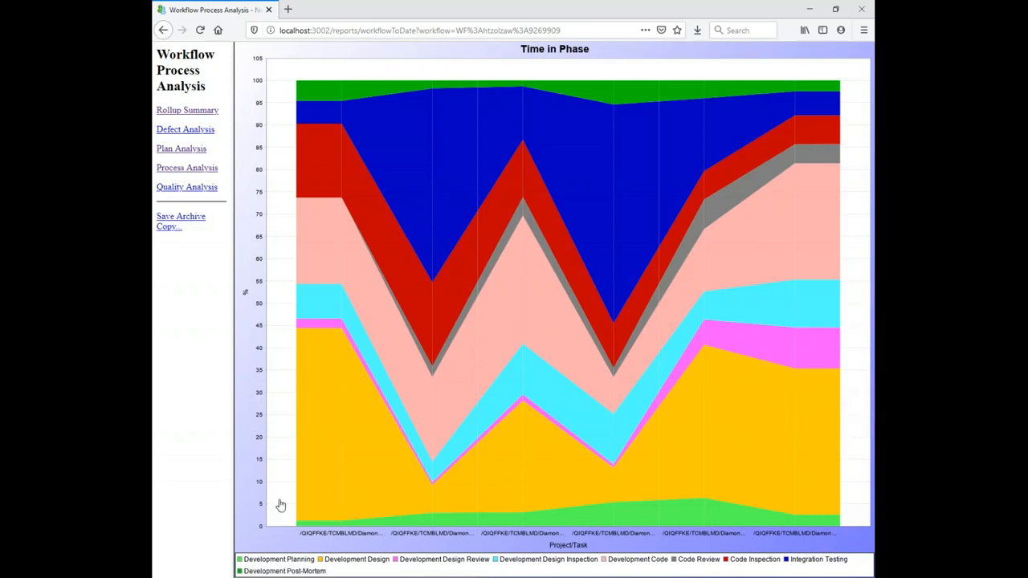
key(alt+Tab)
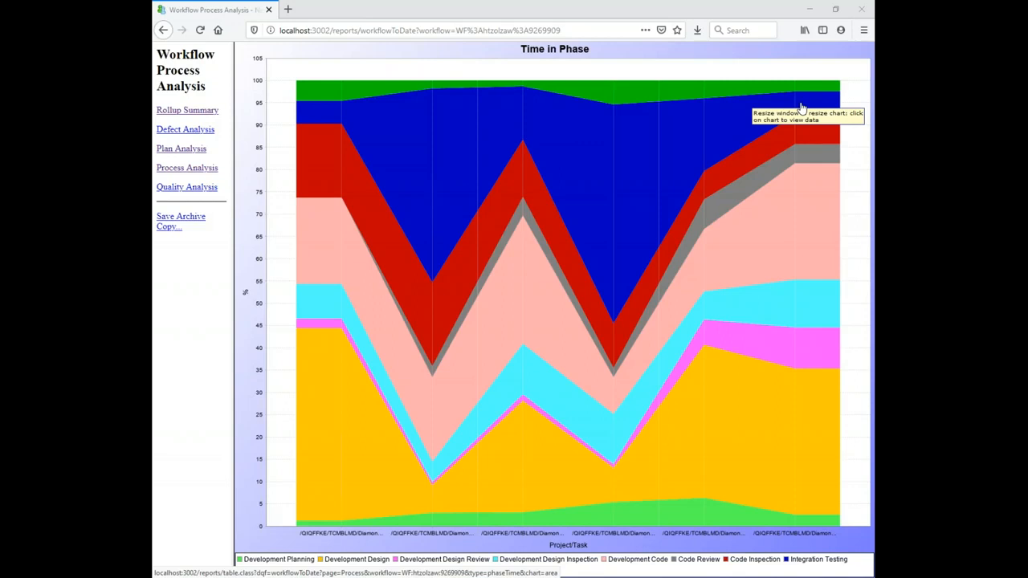
click(203, 190)
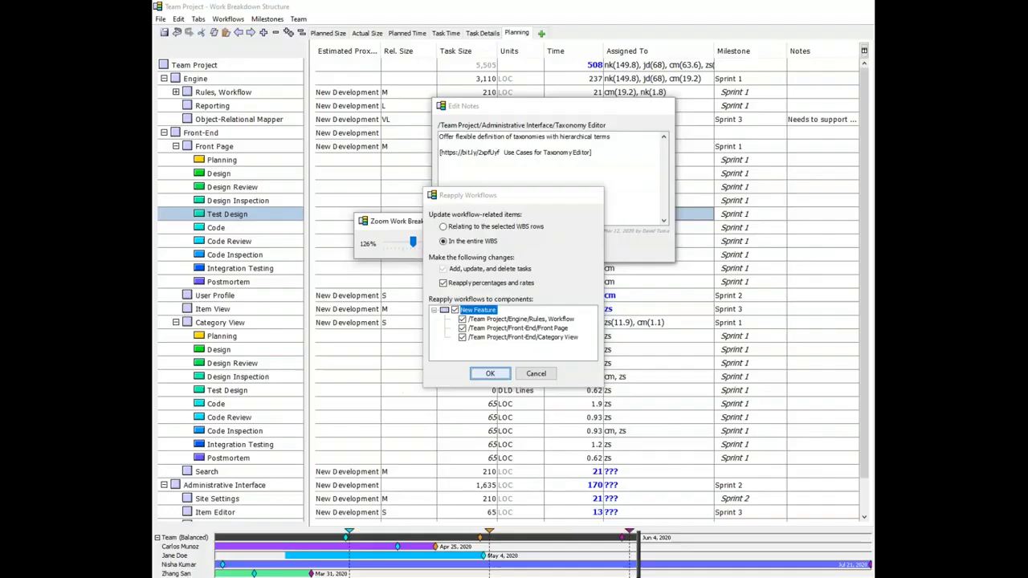
Step: Confirm reapplying workflows to the entire WBS and open the Common Team Workflows editor
key(Return)
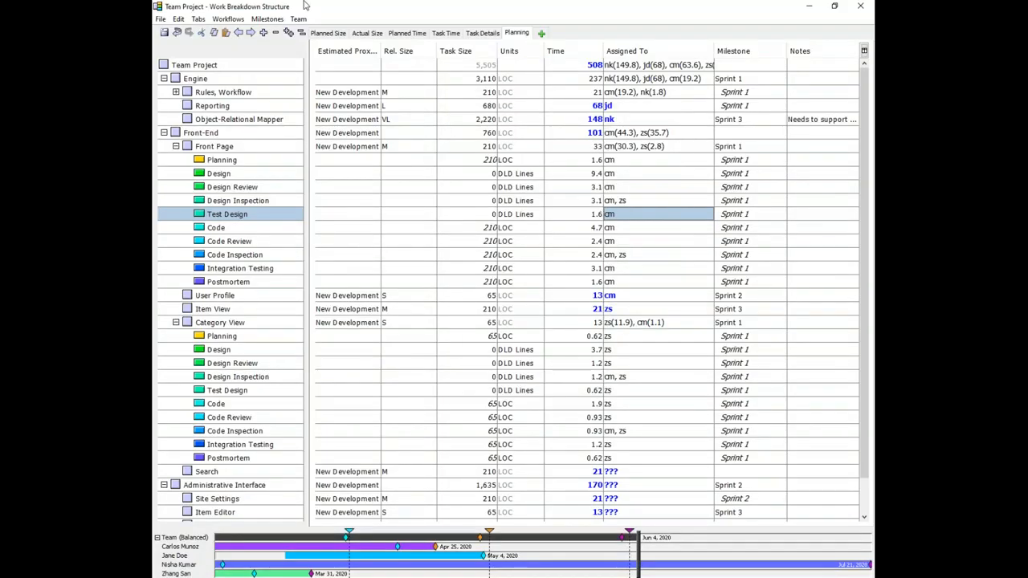
click(347, 4)
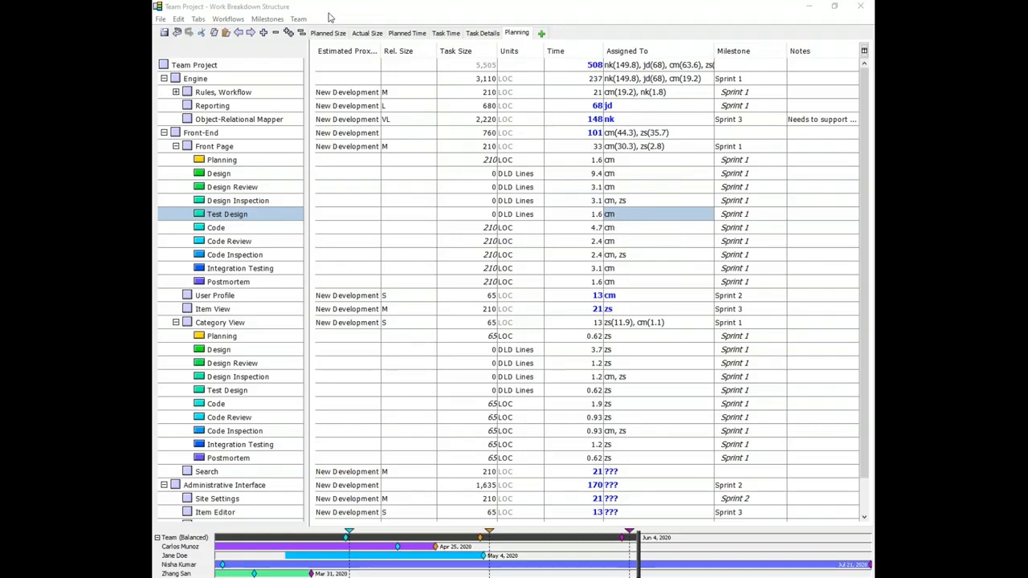
click(233, 24)
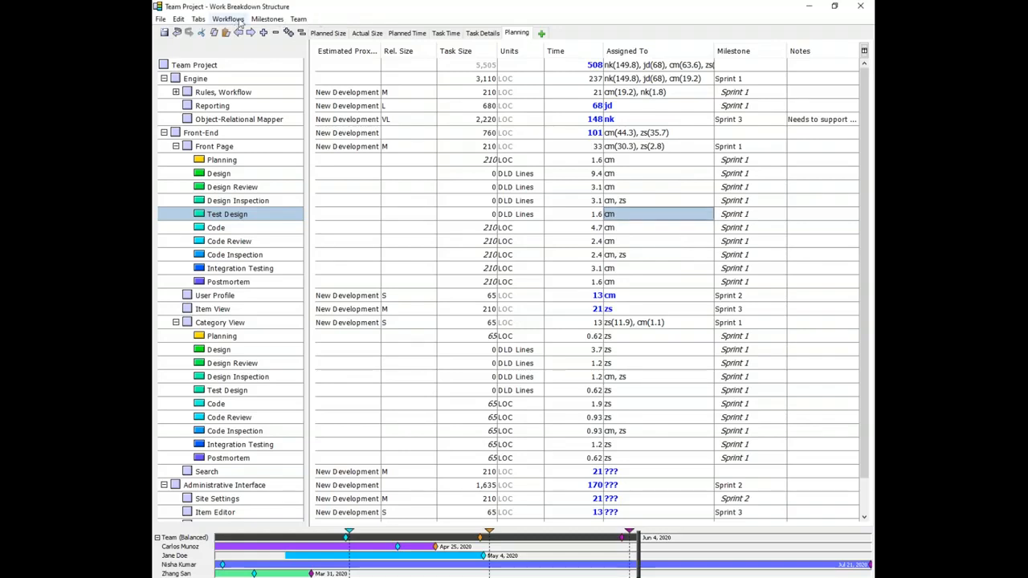
click(239, 24)
click(249, 36)
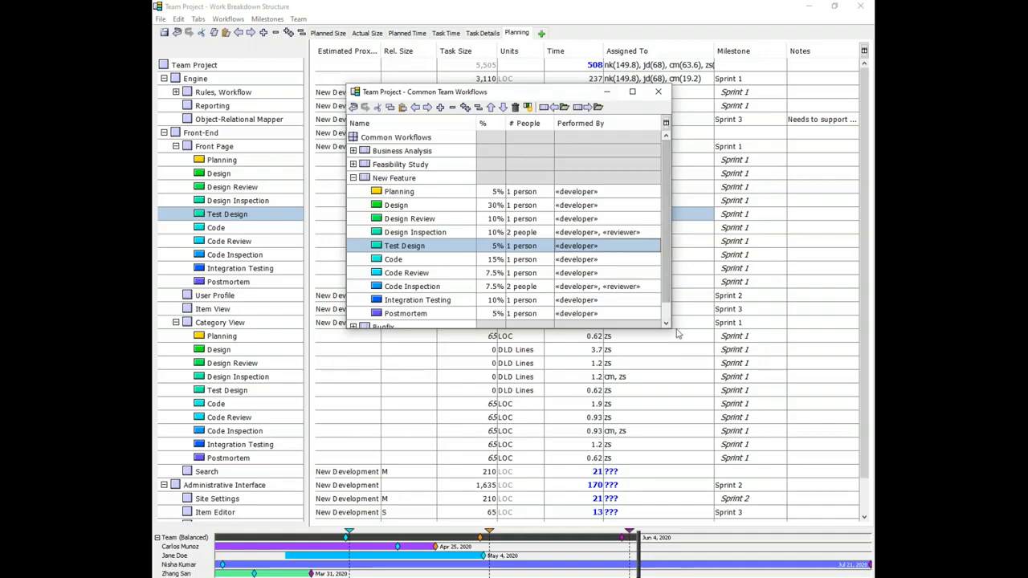
Step: Show the Defects Inj/Hr, Est % Yield and Script URLs columns in the workflow editor
drag(677, 334, 767, 481)
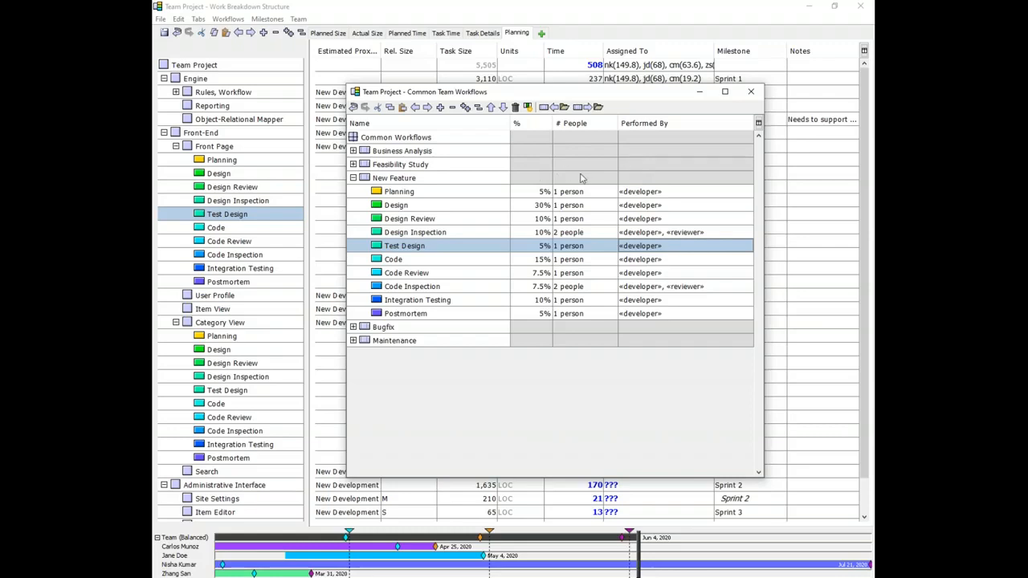
click(528, 108)
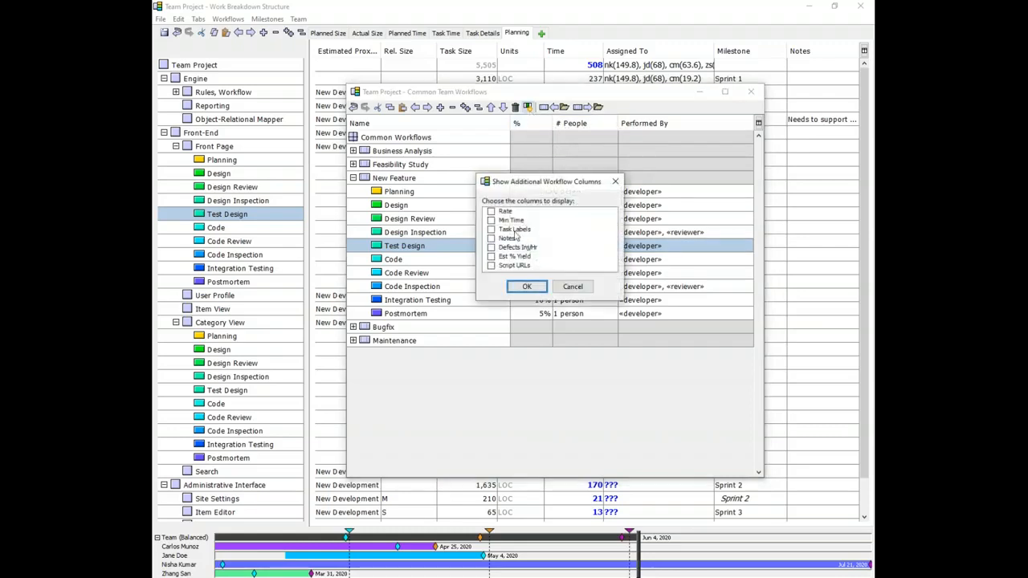
click(492, 265)
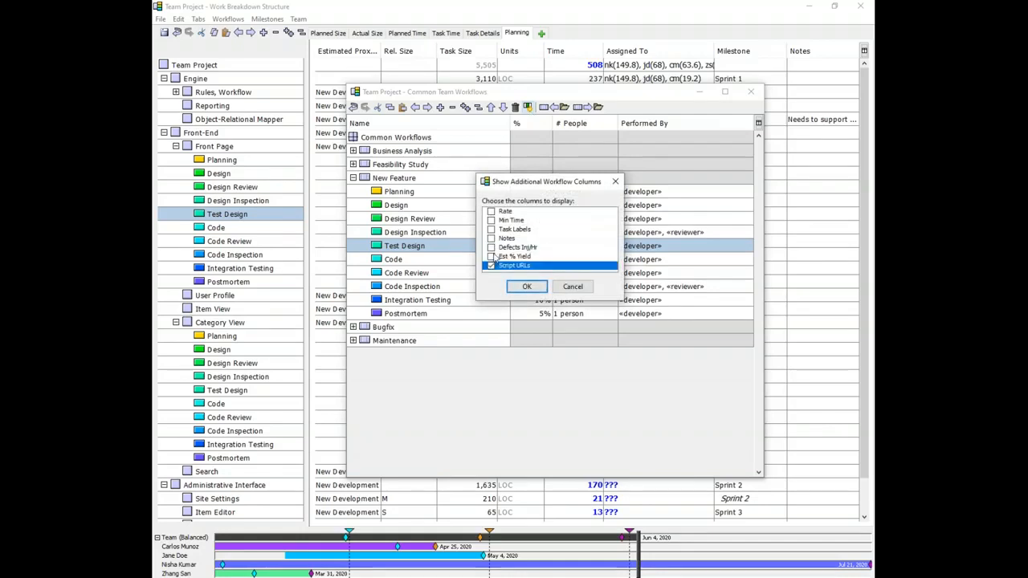
click(491, 256)
click(492, 248)
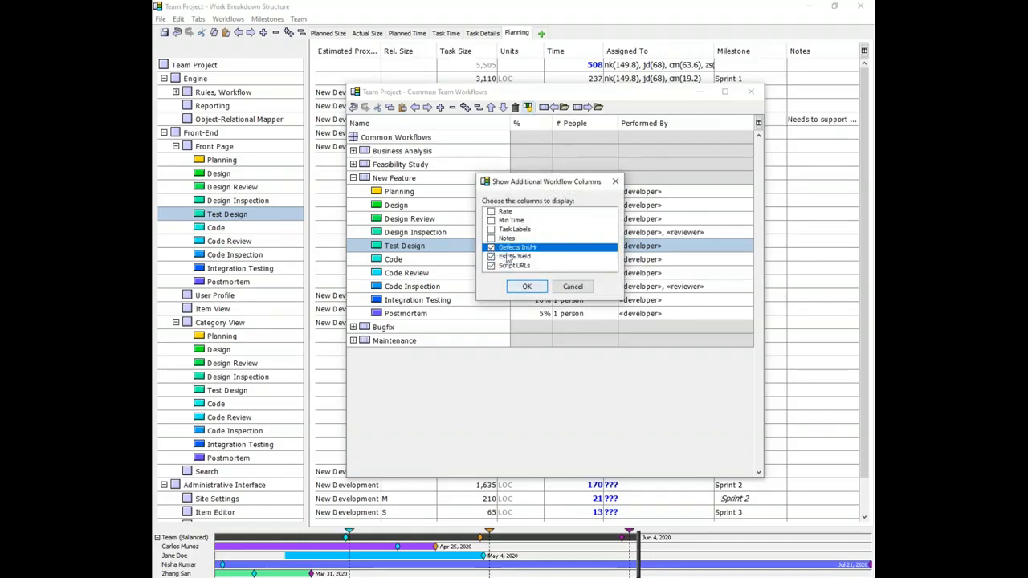
click(522, 287)
Step: Examine the Defects Inj/Hr and Est % Yield values of the New Feature phases
drag(687, 123, 692, 123)
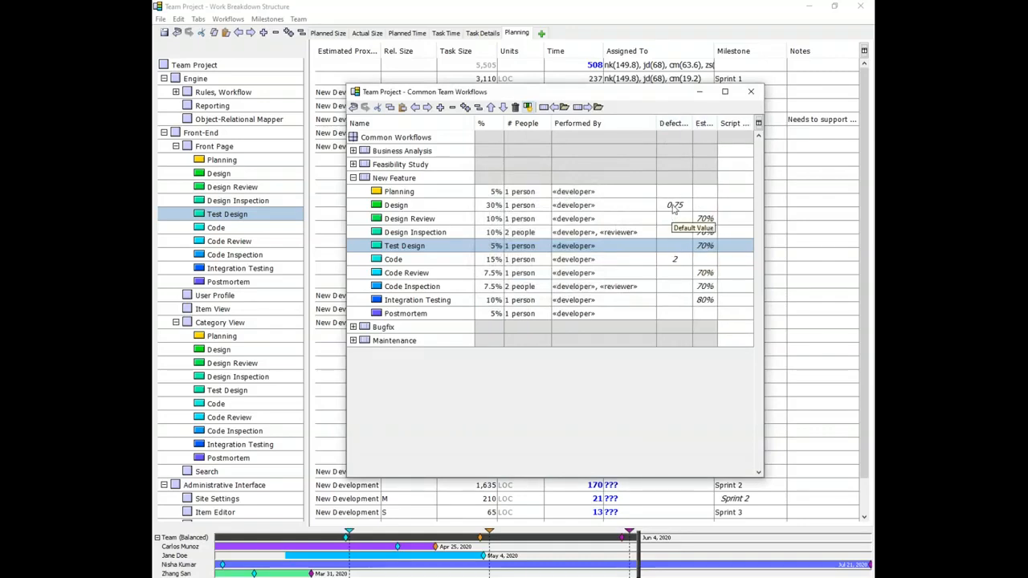
click(675, 206)
click(675, 260)
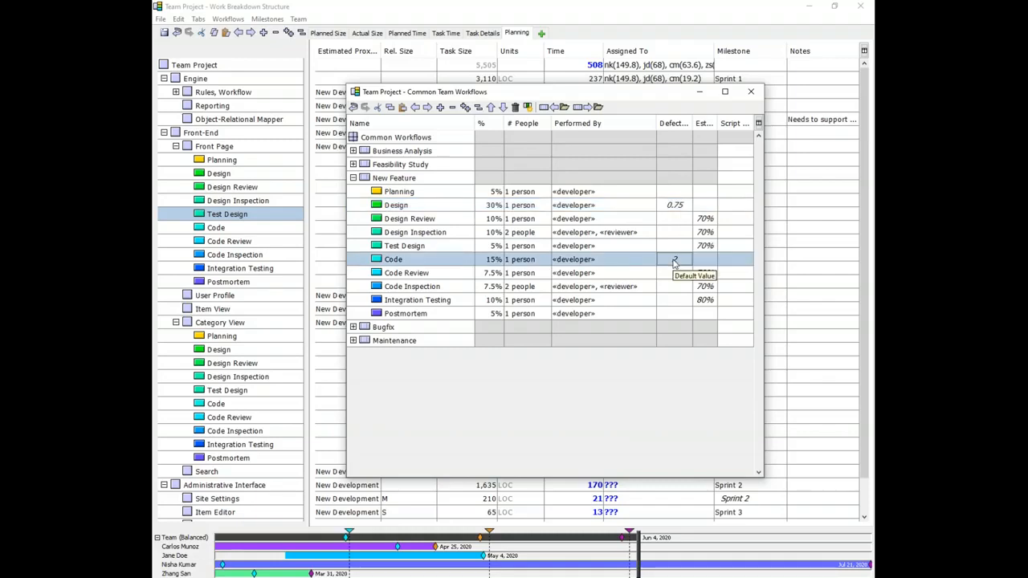
click(704, 222)
drag(704, 226, 702, 250)
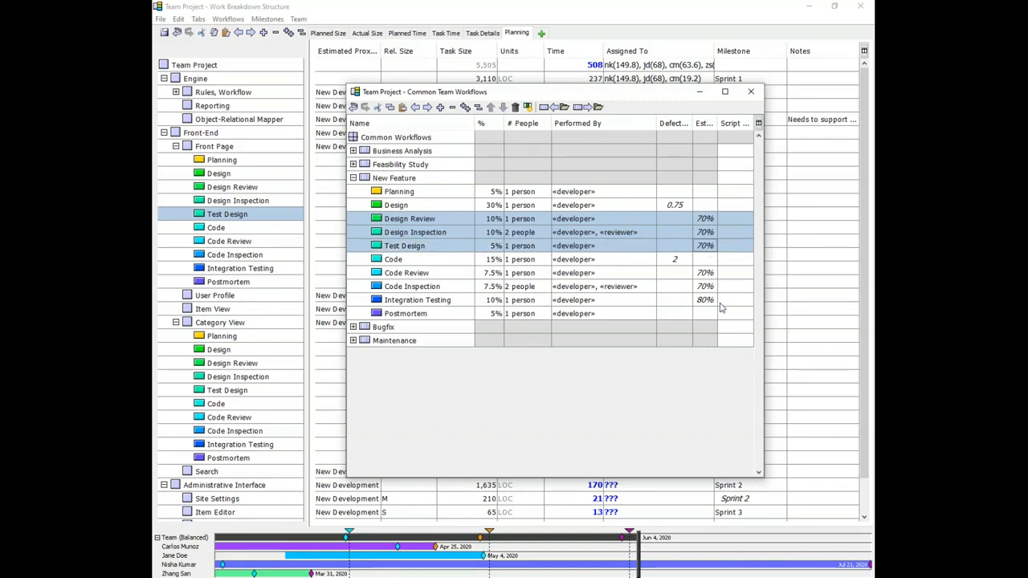
drag(706, 277, 708, 302)
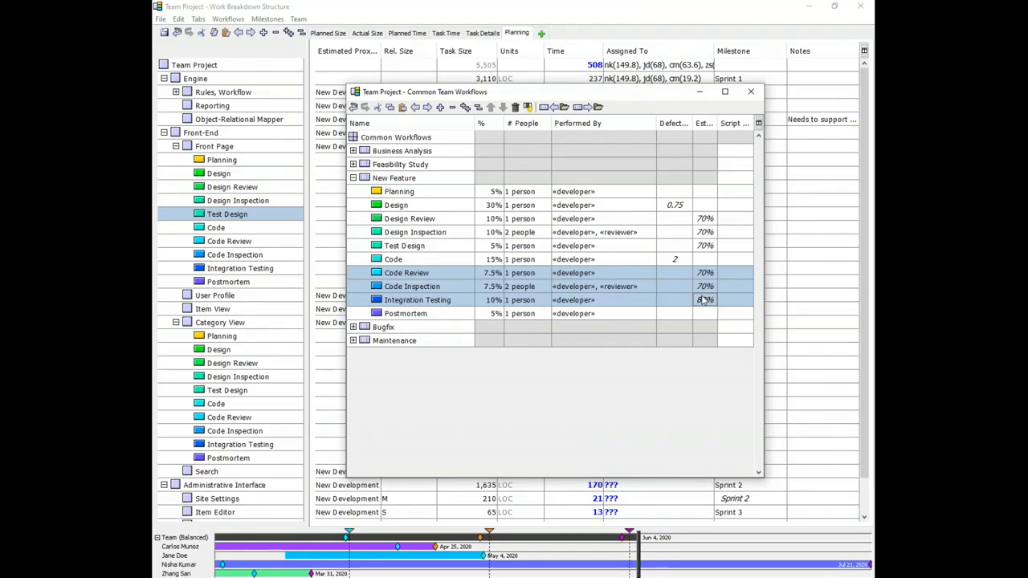
click(734, 169)
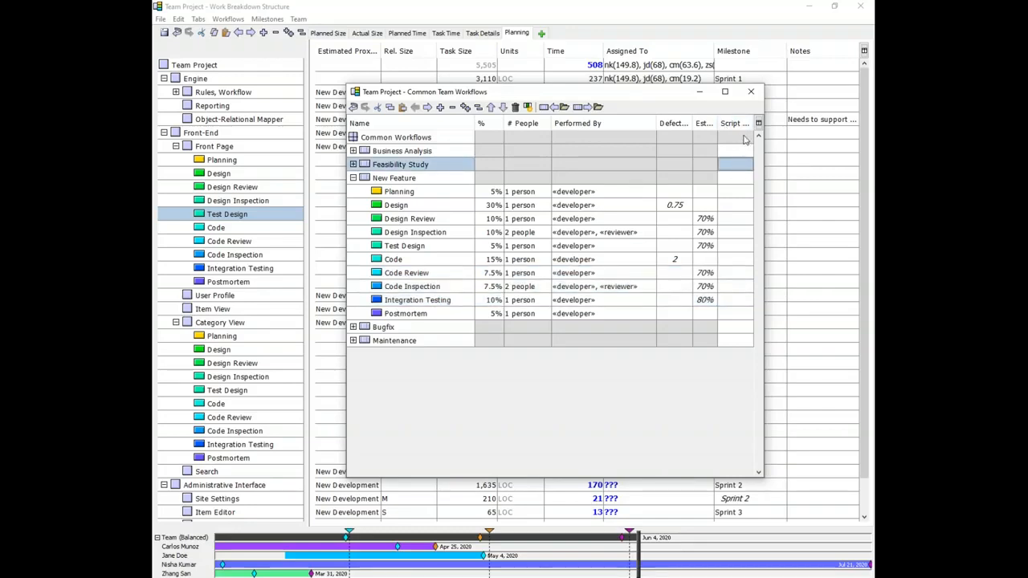
Step: Maximize the workflow editor to review the New Feature workflow, then close the editor
drag(763, 149, 799, 148)
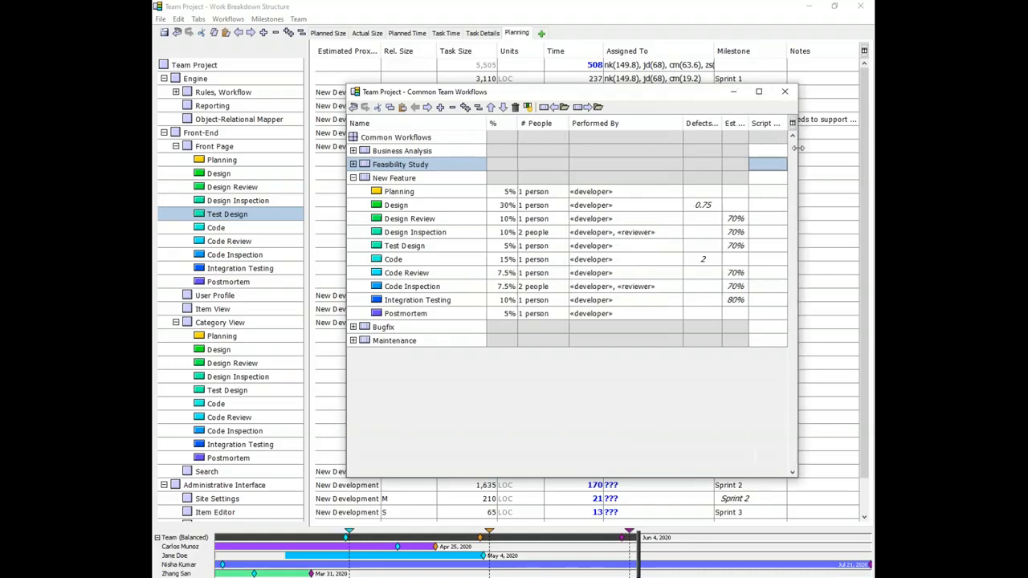
double_click(708, 95)
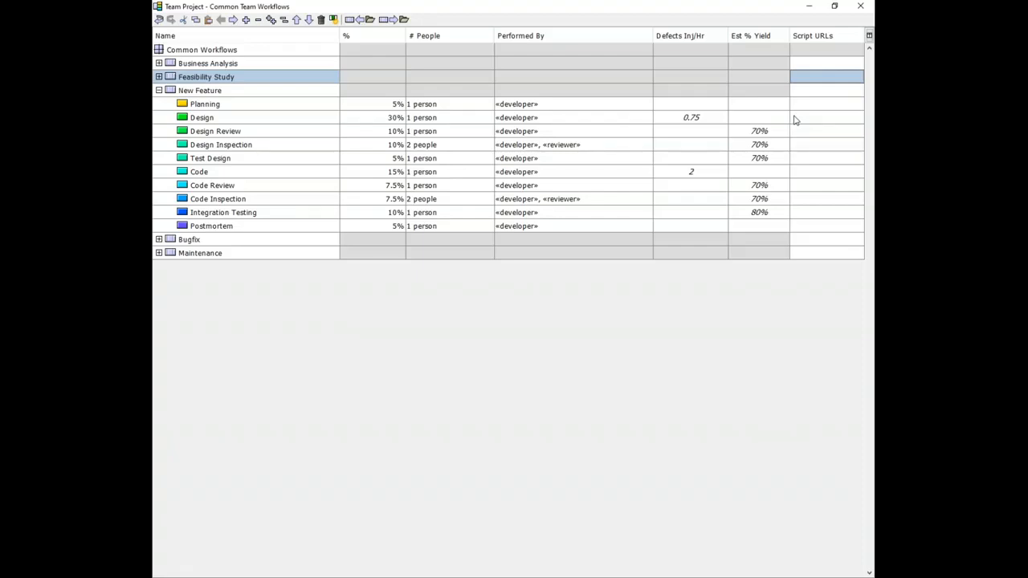
click(253, 93)
click(250, 93)
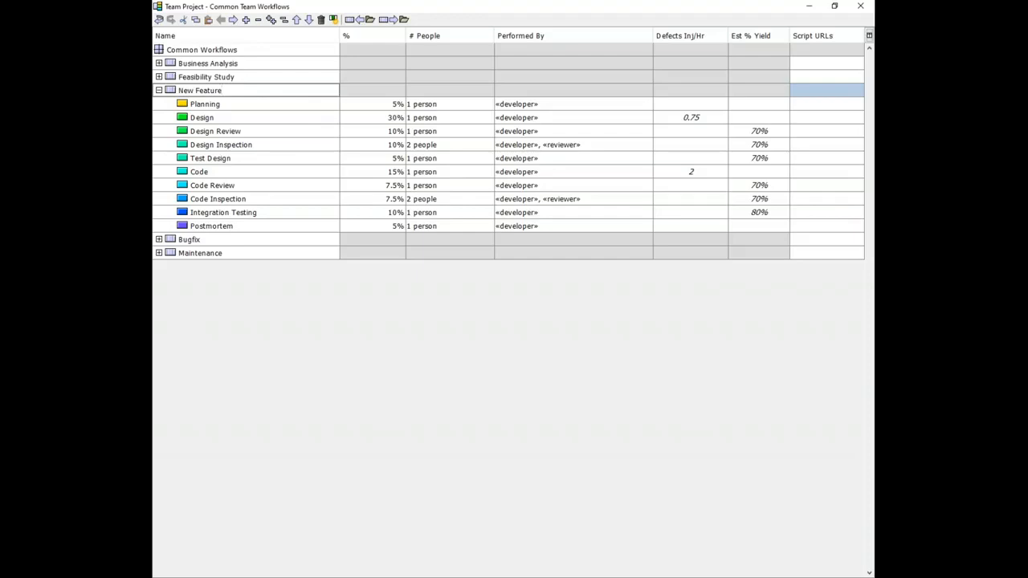
click(861, 8)
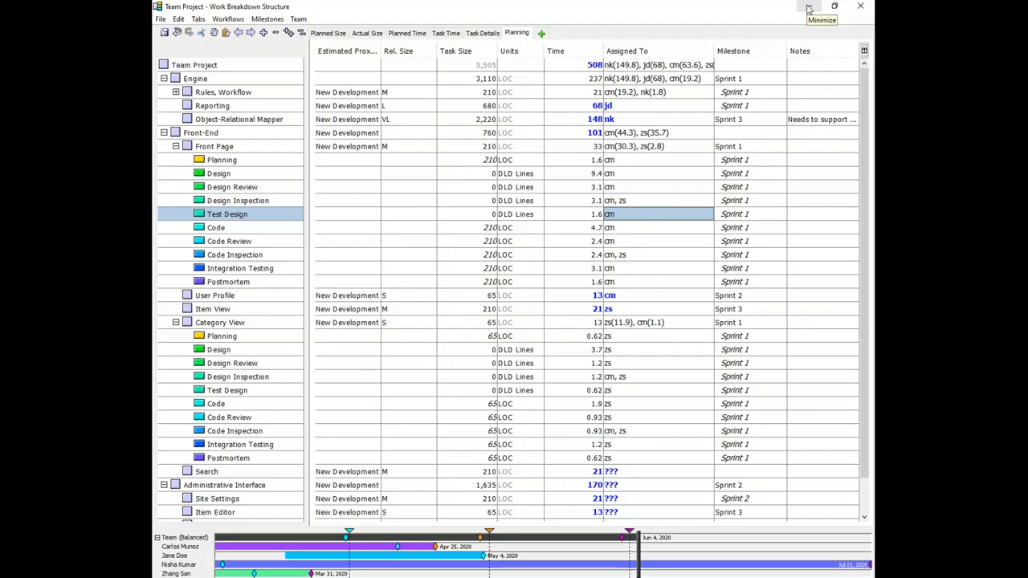
Step: Minimize the open windows and log in to the Process Dashboard Enterprise Server with the account username and password
click(809, 9)
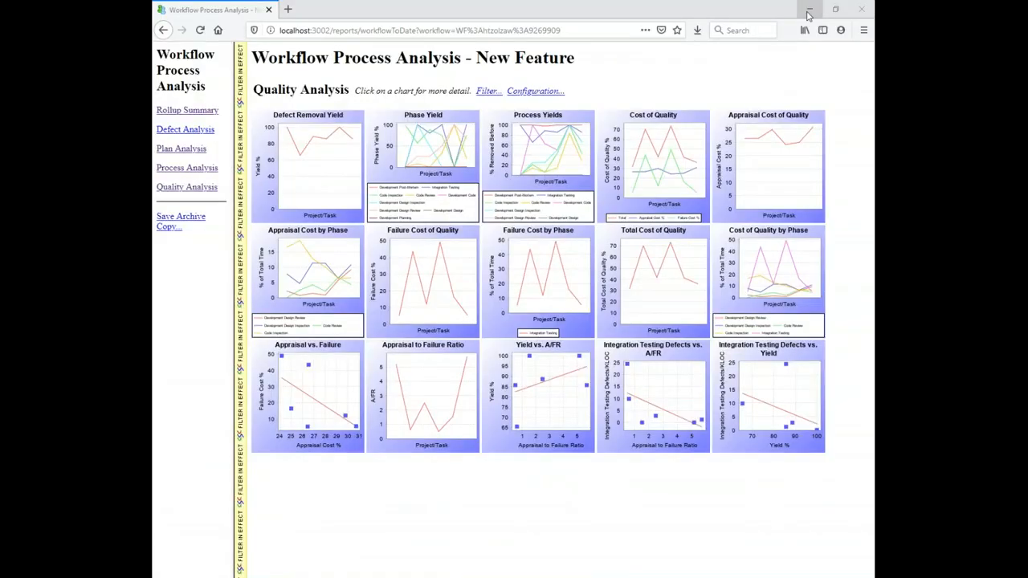
click(812, 11)
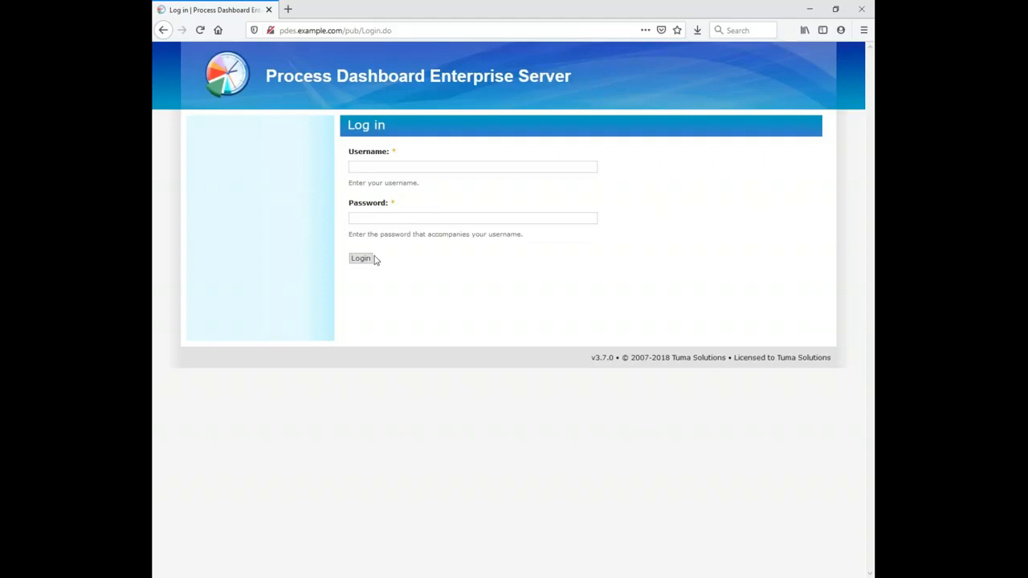
click(496, 168)
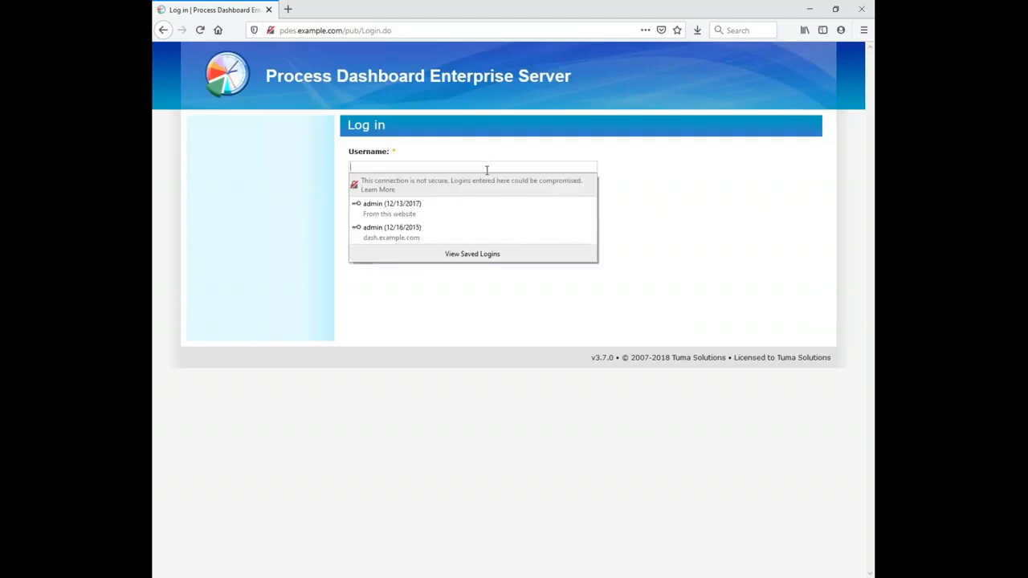
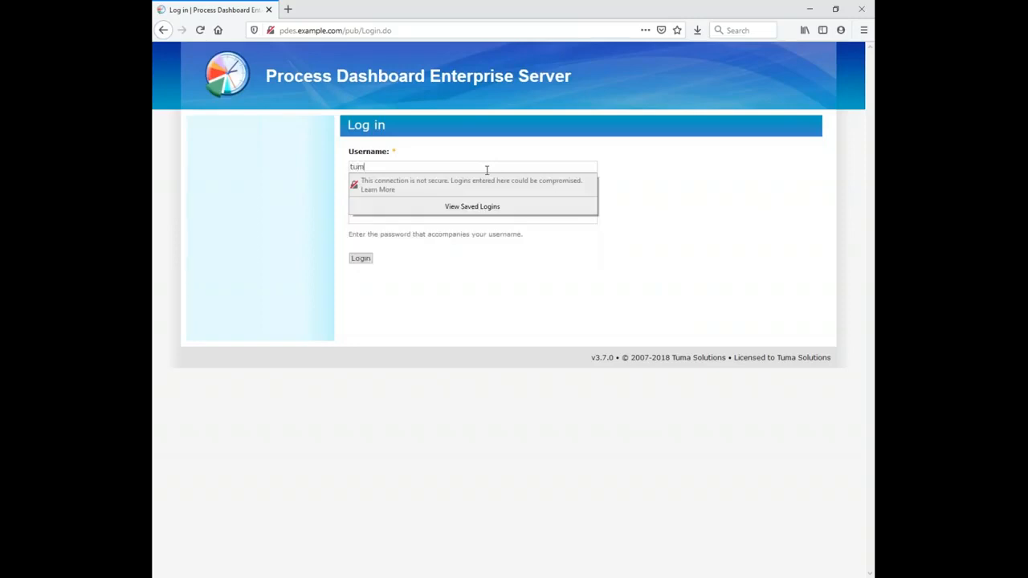
key(Tab)
key(BackSpace)
key(BackSpace)
key(Return)
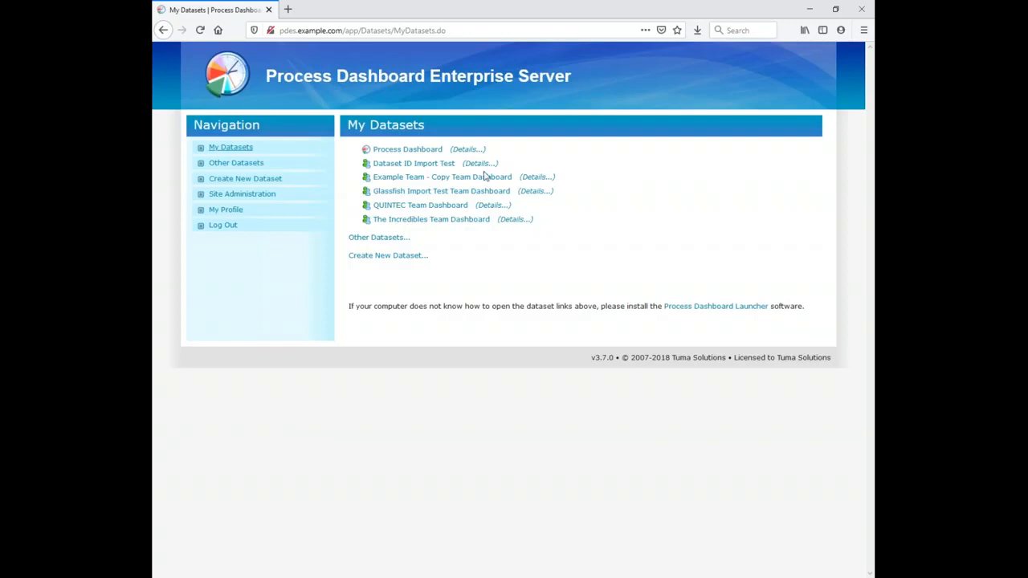
Step: Create a new dataset named Team Dashboard for Today's Demo and save it
click(404, 257)
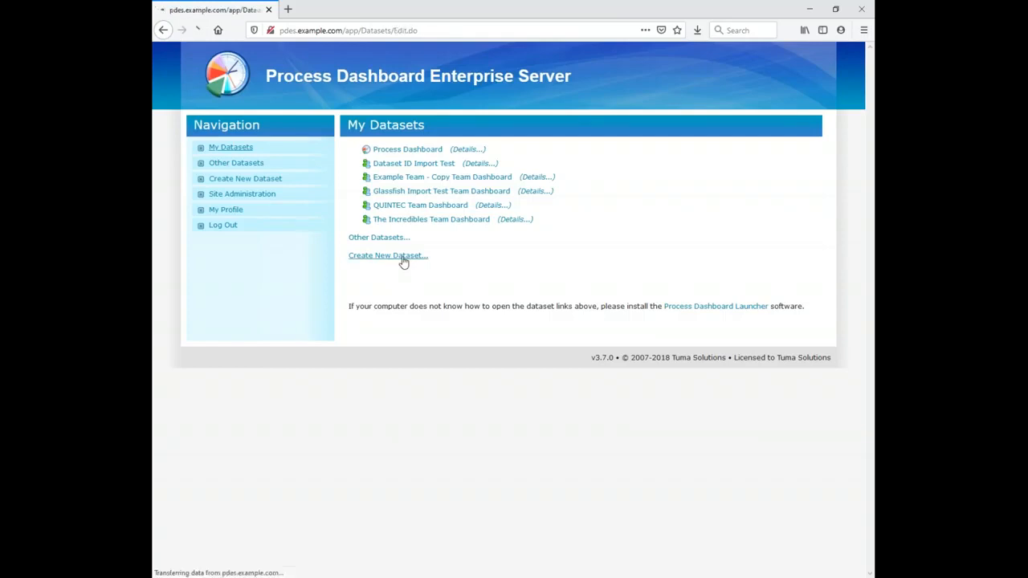
text(New Data)
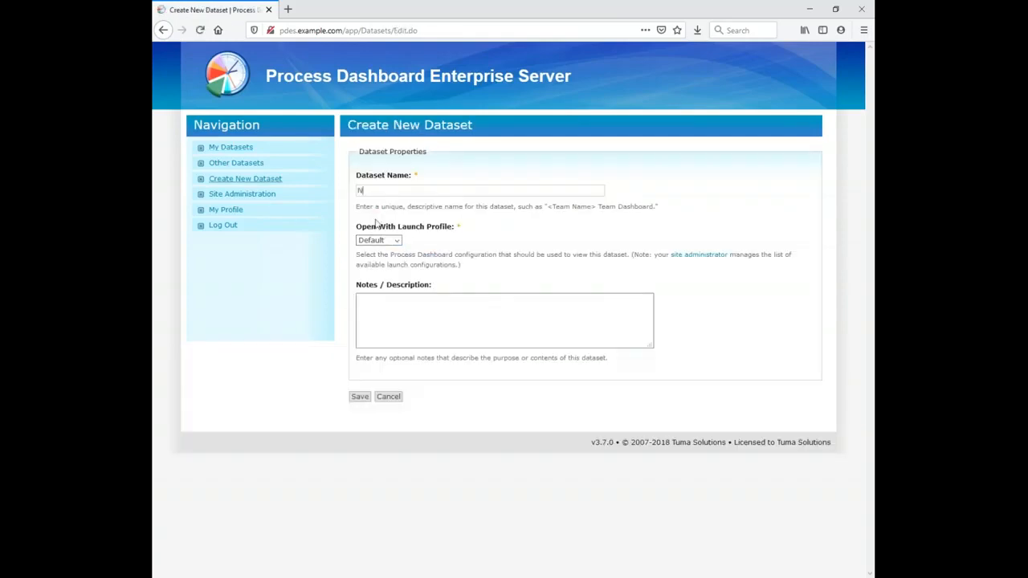
key(BackSpace)
key(BackSpace)
key(BackSpace)
key(BackSpace)
key(BackSpace)
key(BackSpace)
key(BackSpace)
key(BackSpace)
text(Team Dashboard f)
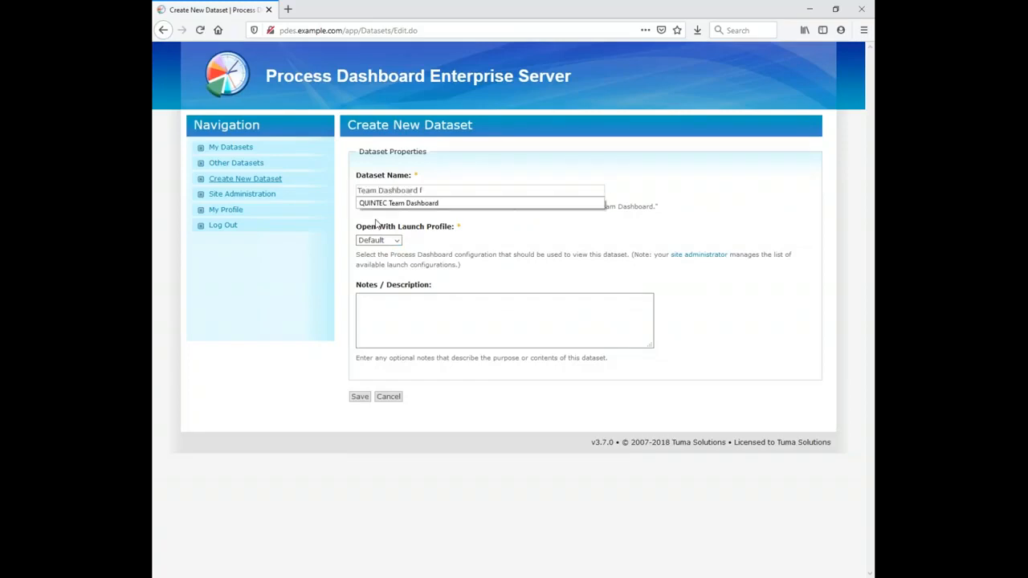
text(or Today's Demo)
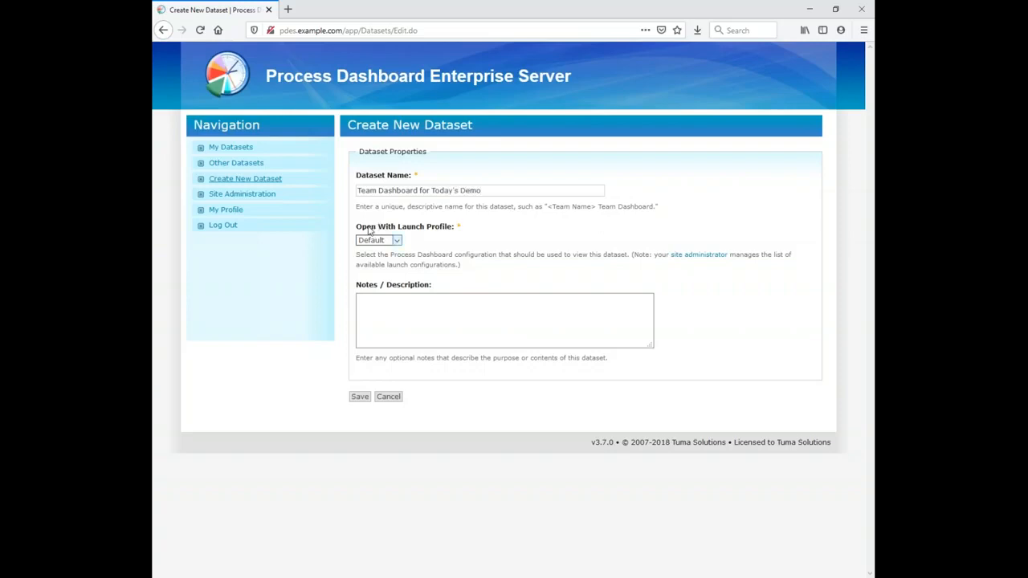
click(367, 398)
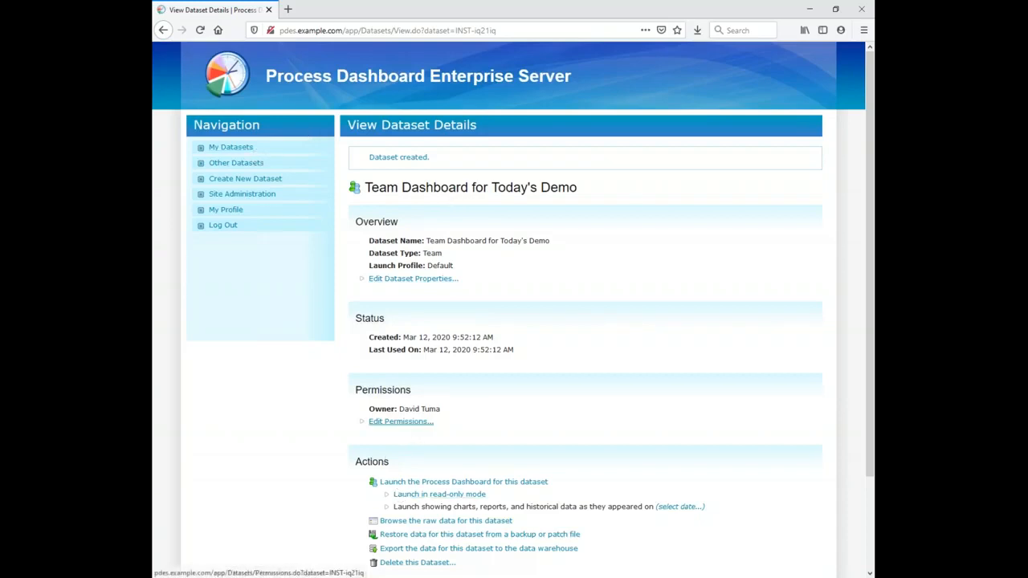
Step: Return to the My Datasets list and point out the Team Dashboard for Today's Demo entry
click(238, 151)
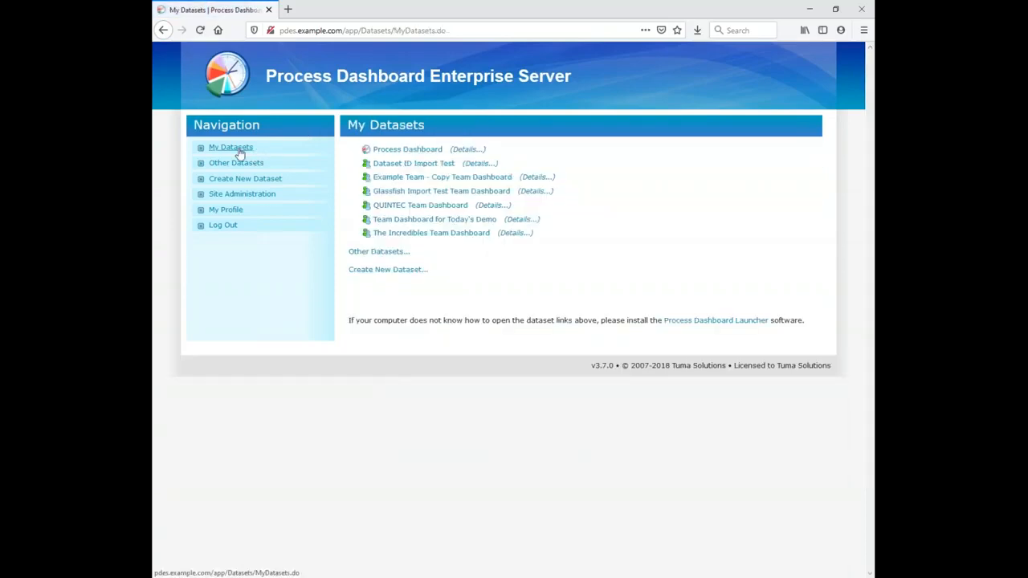
drag(559, 224, 351, 223)
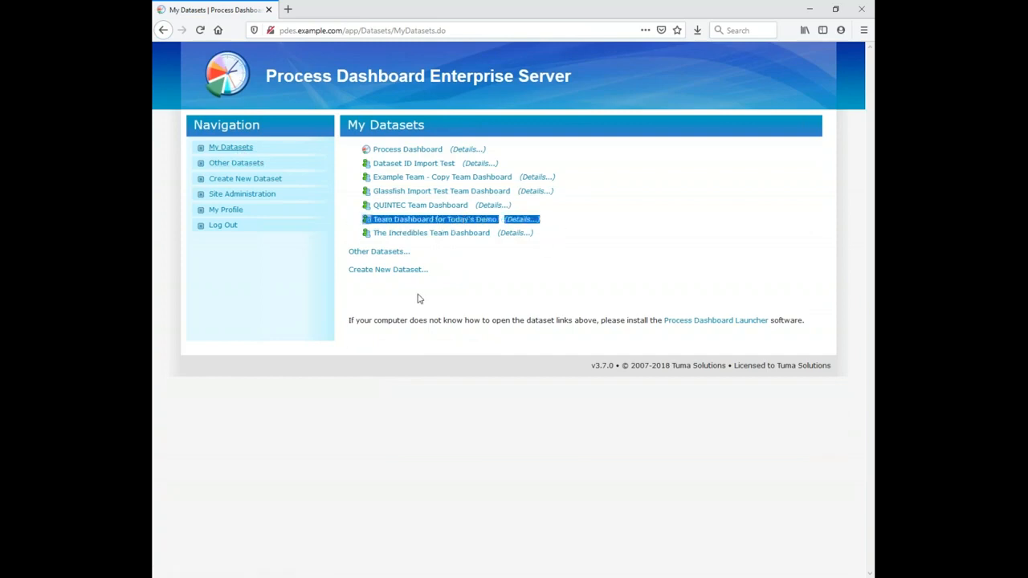
click(423, 321)
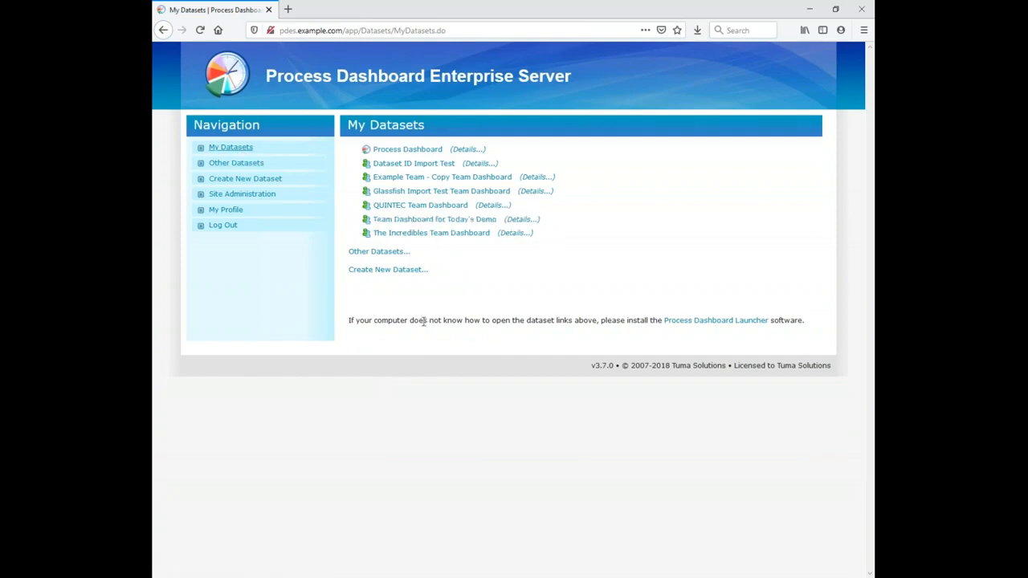
Step: Launch the Team Dashboard for Today's Demo dataset, move its empty project window aside, and close it
click(433, 224)
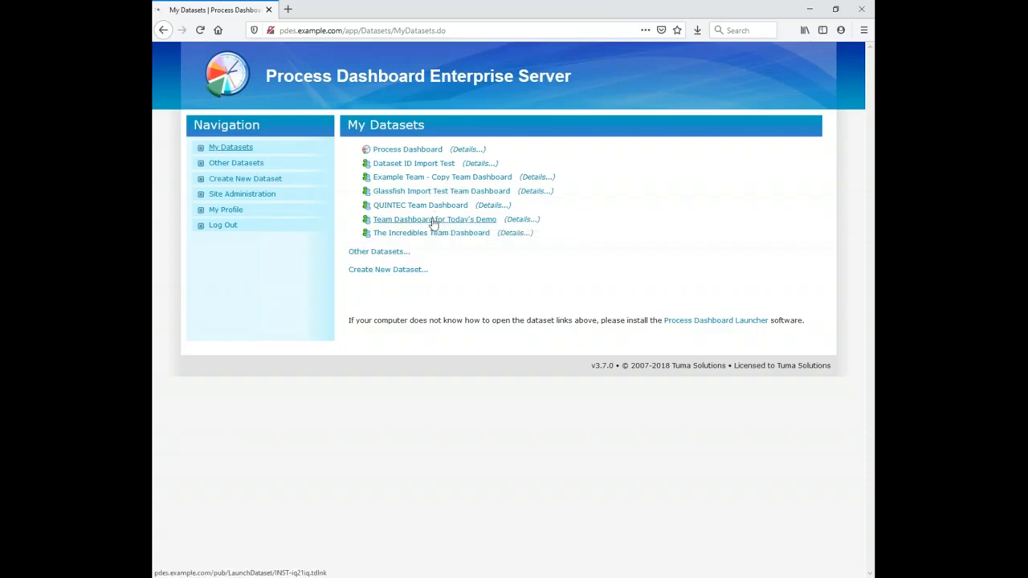
click(558, 367)
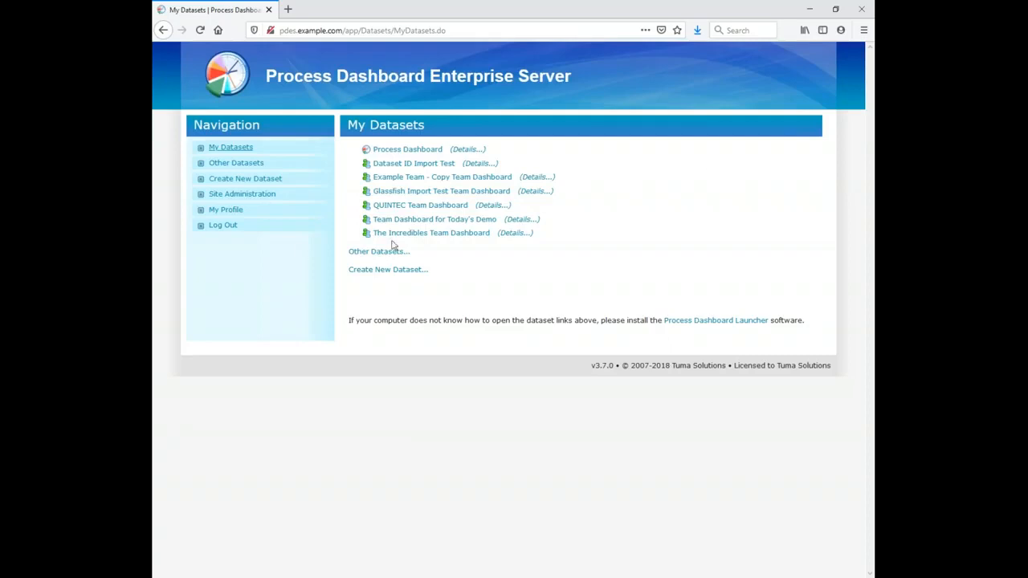
click(417, 225)
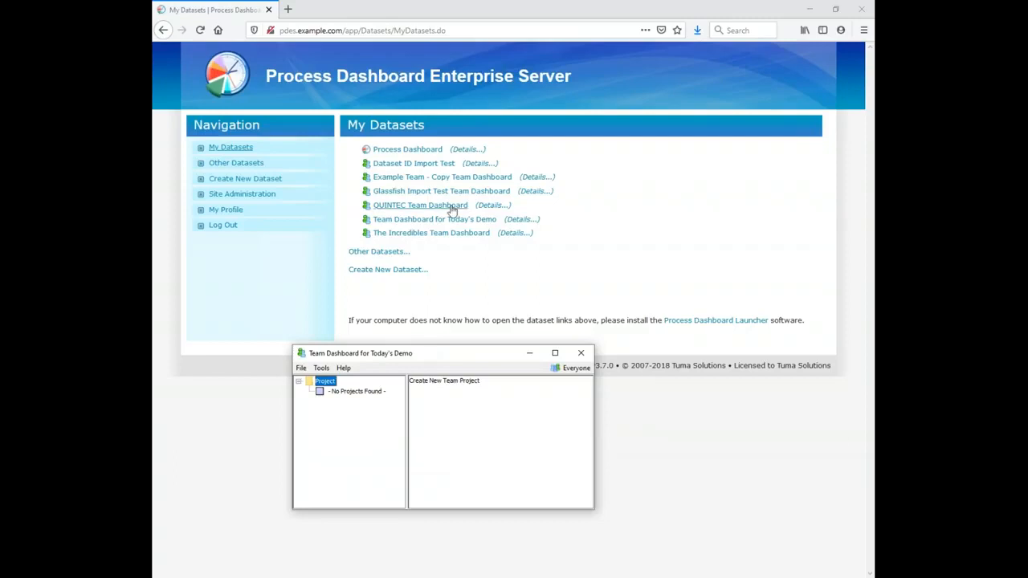
drag(403, 348, 414, 296)
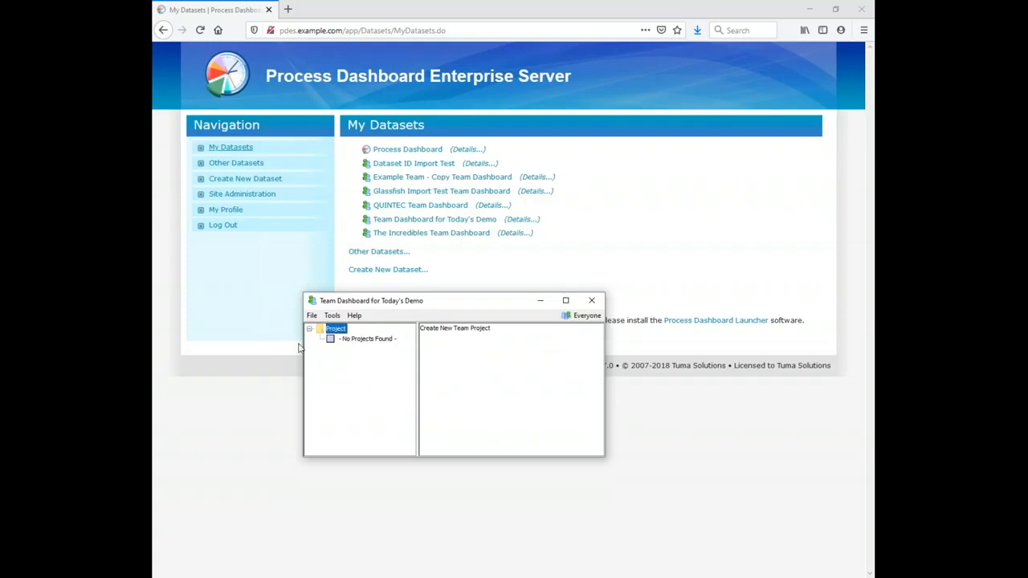
drag(456, 304, 461, 293)
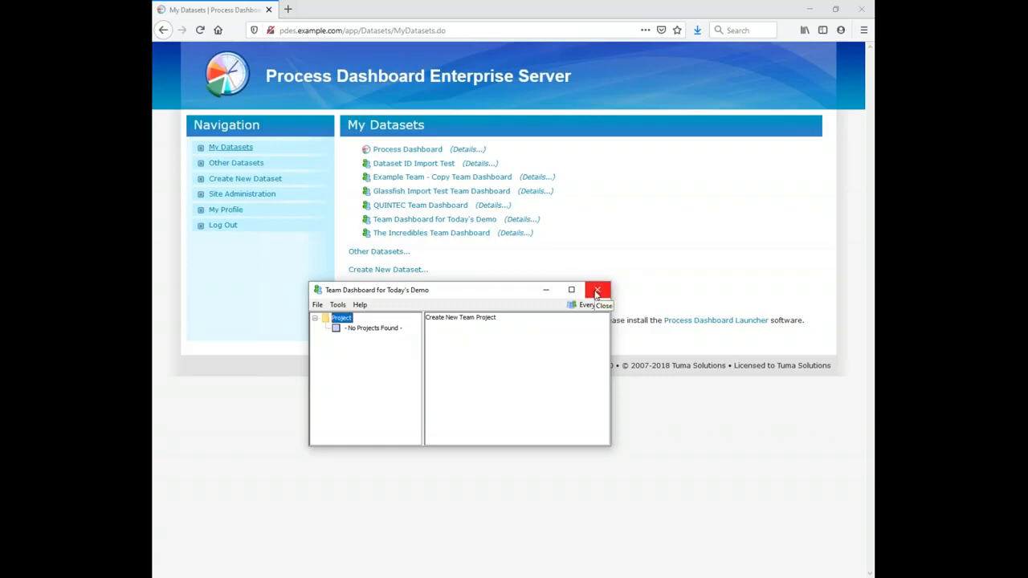
click(597, 292)
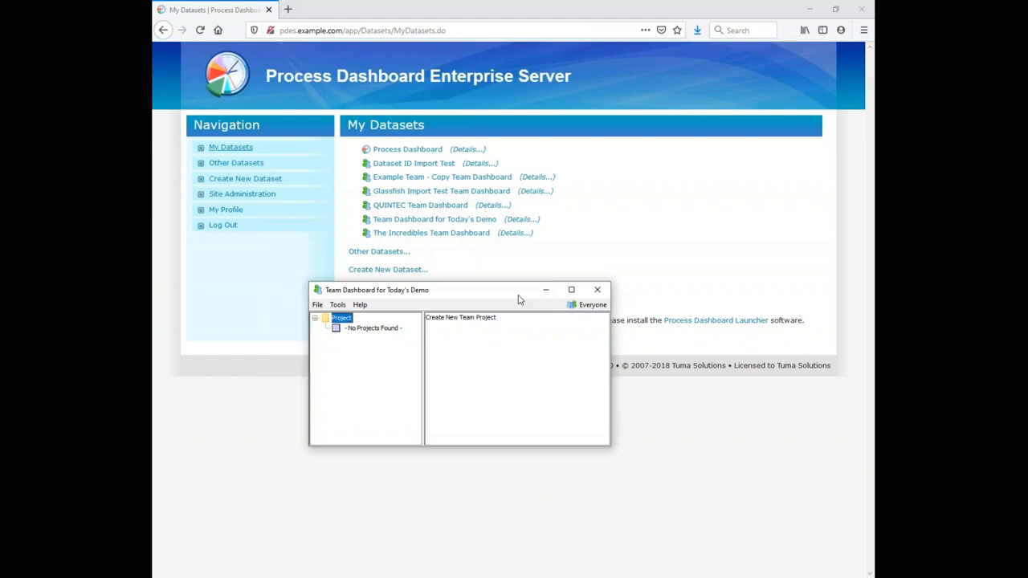
drag(519, 298, 496, 310)
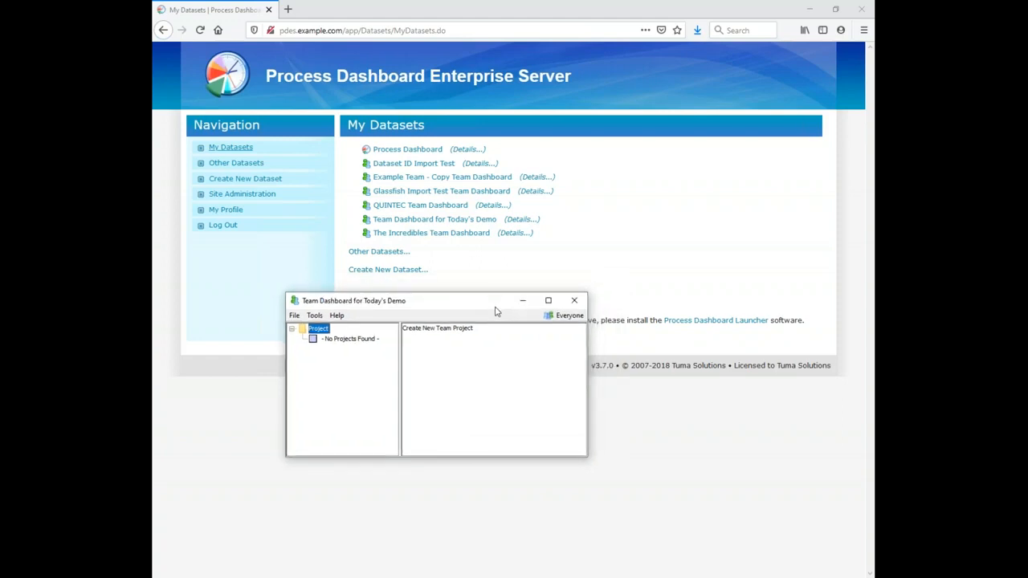
click(574, 301)
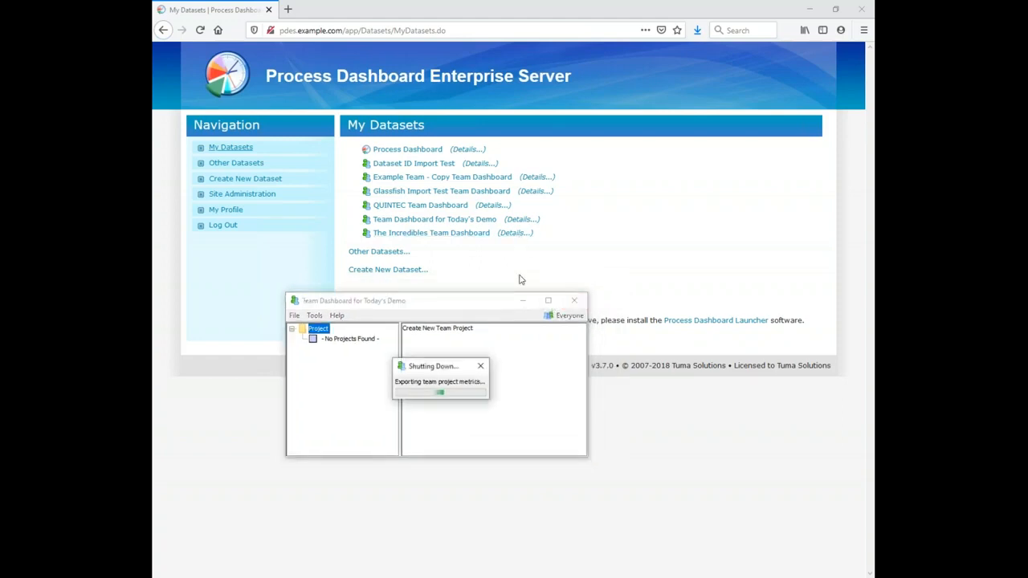
Step: Open the details page of Team Dashboard for Today's Demo and go back to My Datasets
click(530, 223)
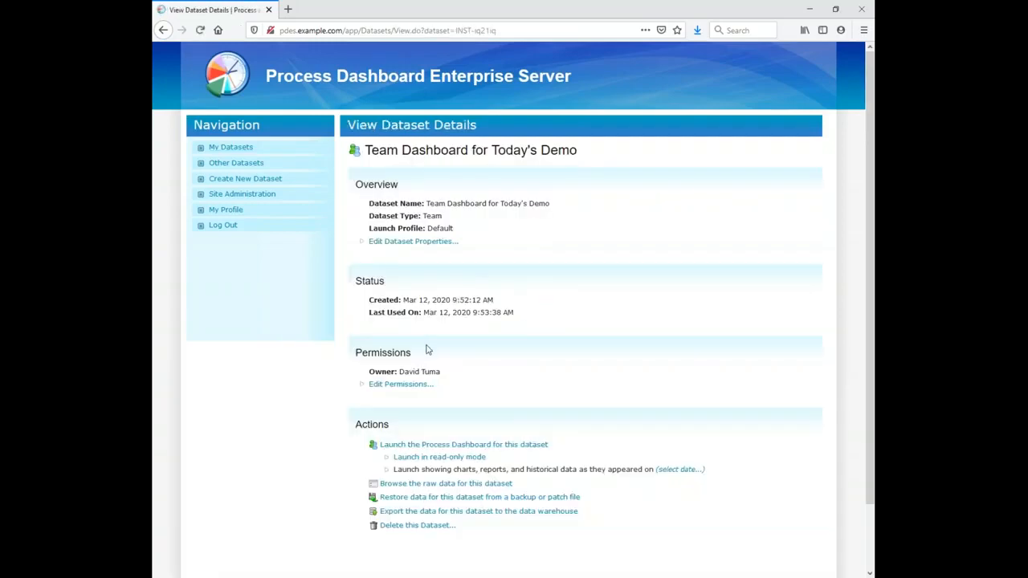
scroll(426, 350, down, 2)
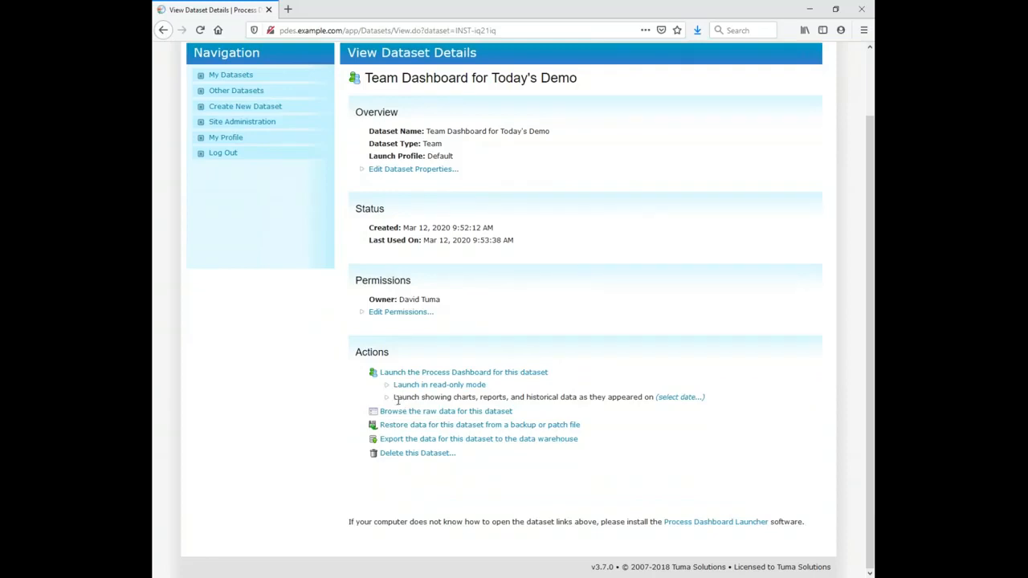
click(241, 77)
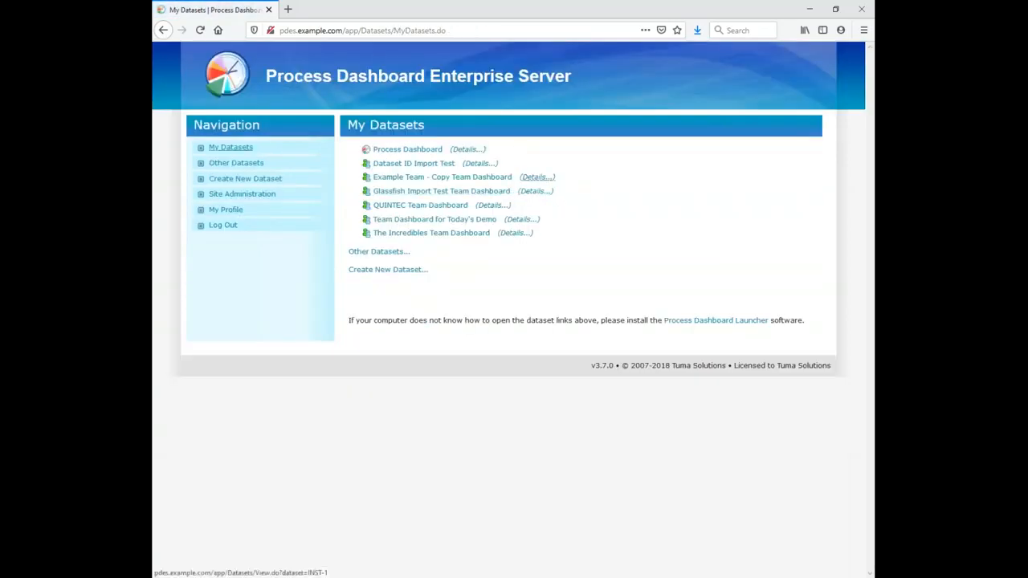
Step: Open the QUINTEC Team Dashboard details and pick Feb 4, 2020 as the historical launch date
click(501, 207)
scroll(631, 331, down, 3)
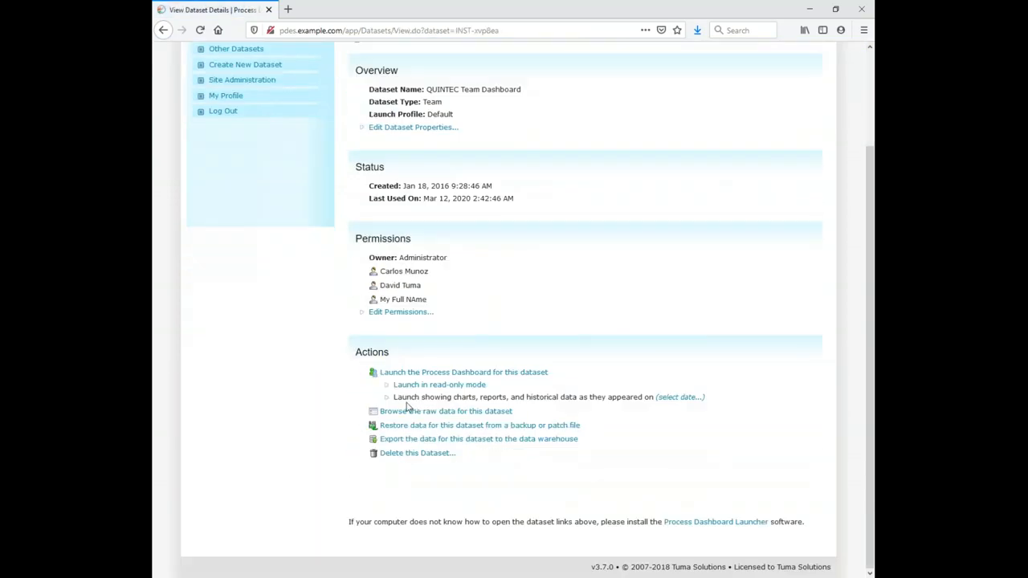
click(665, 400)
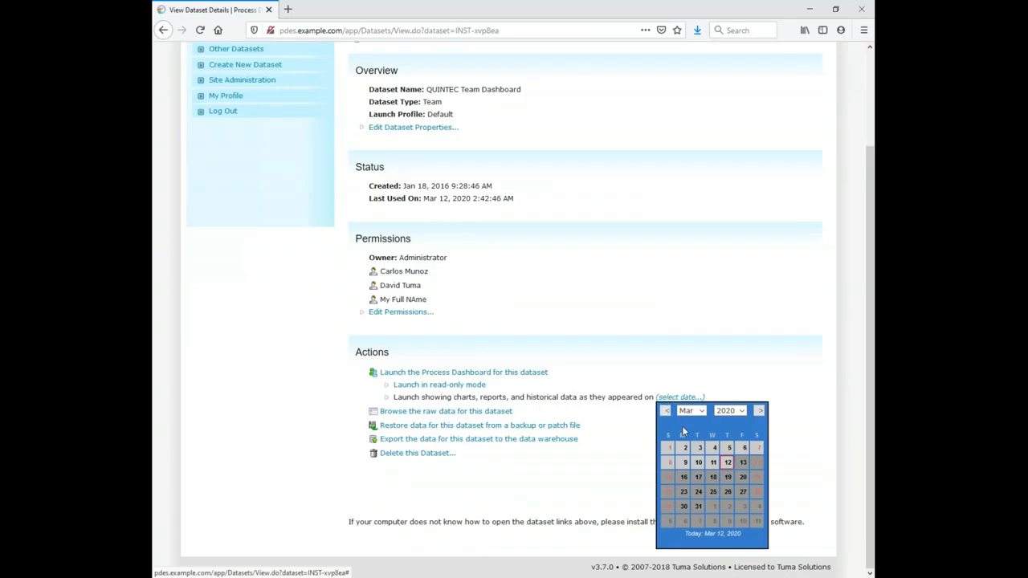
click(668, 412)
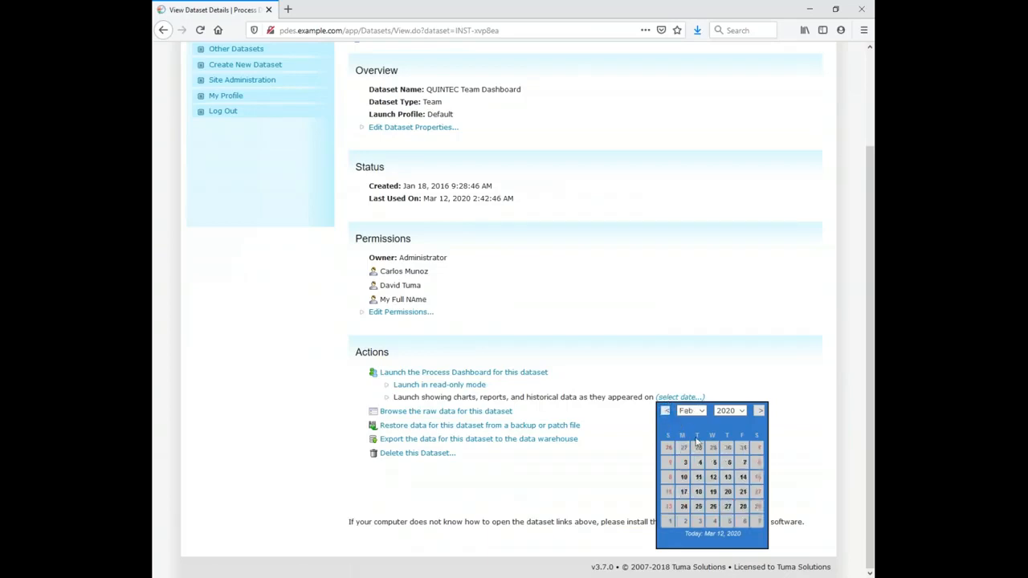
click(698, 463)
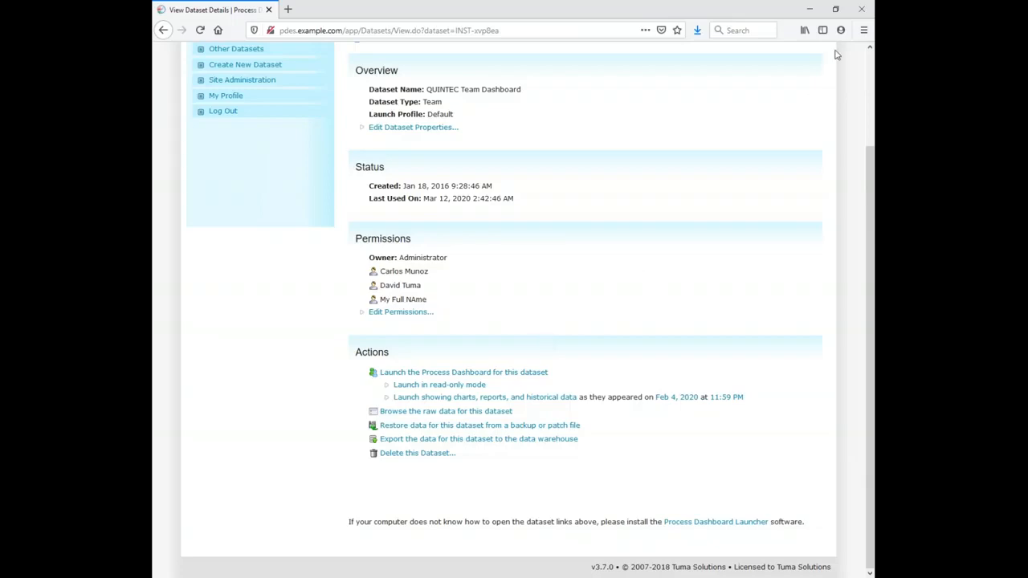
Step: Close the browser and open the workflow editor from the team project's Work Breakdown Structure
click(861, 9)
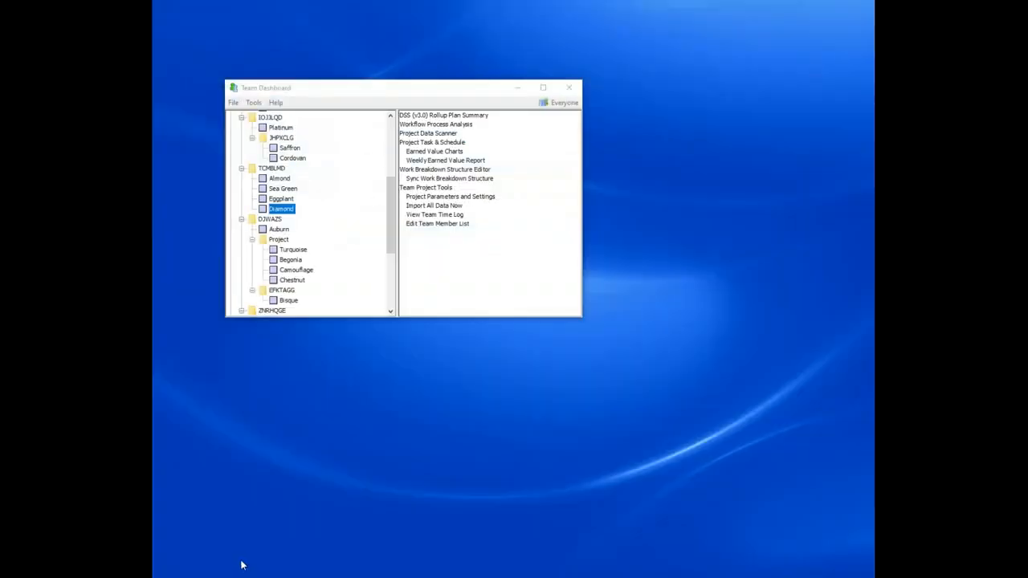
click(518, 90)
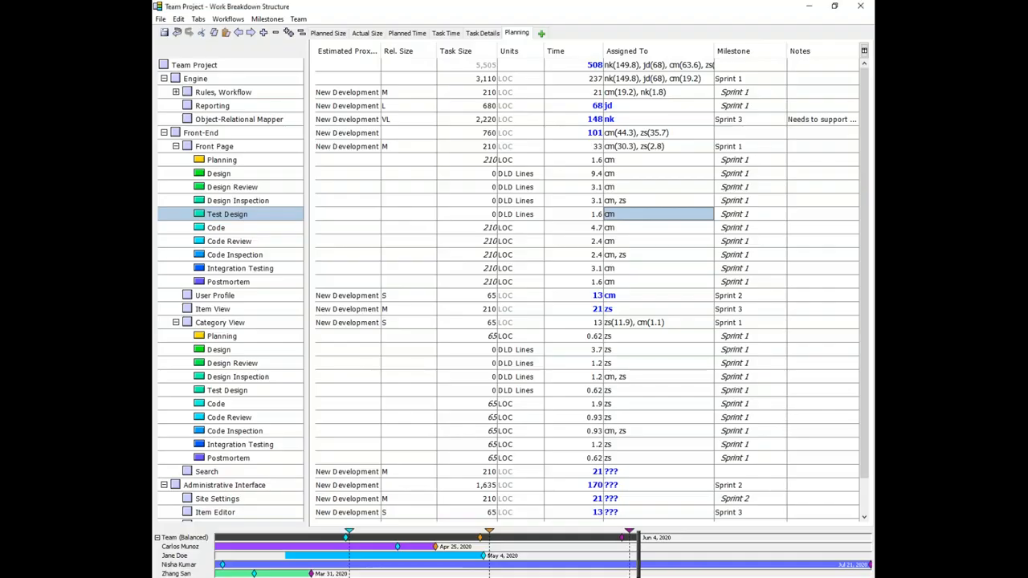
click(228, 19)
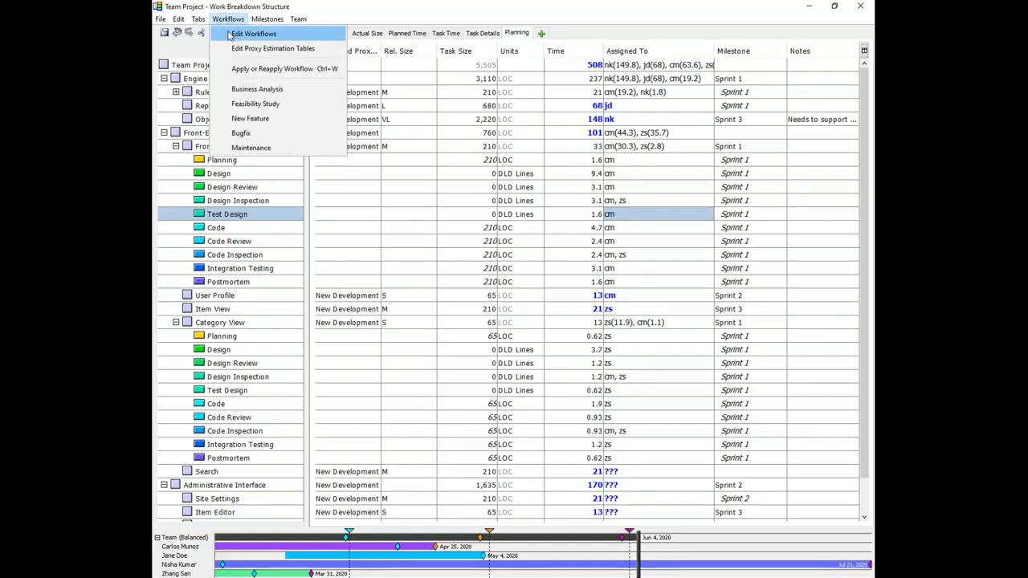
click(229, 35)
Step: Select ranges of New Feature workflow phases to examine their percentage allocations
drag(393, 106, 392, 227)
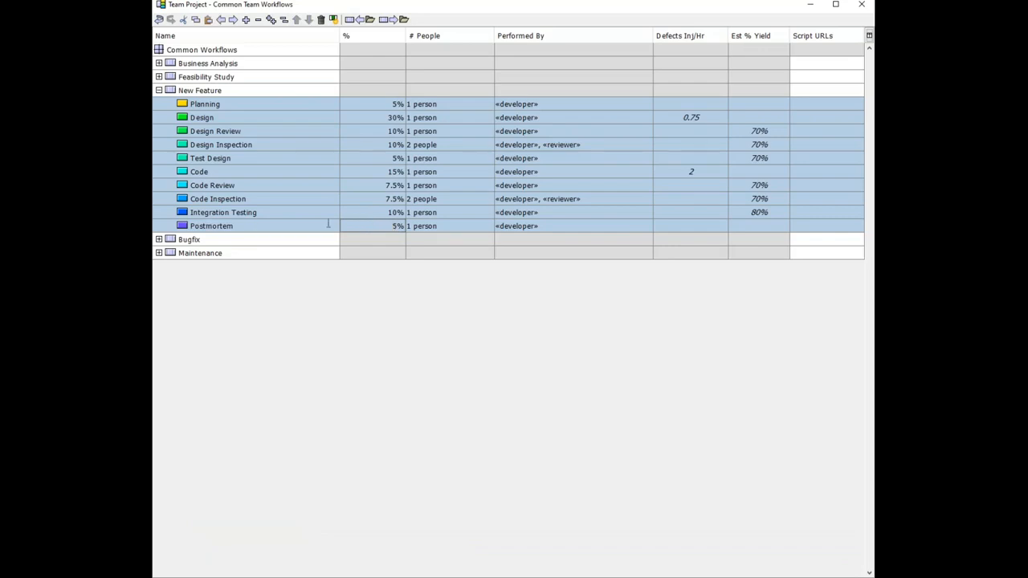
click(167, 160)
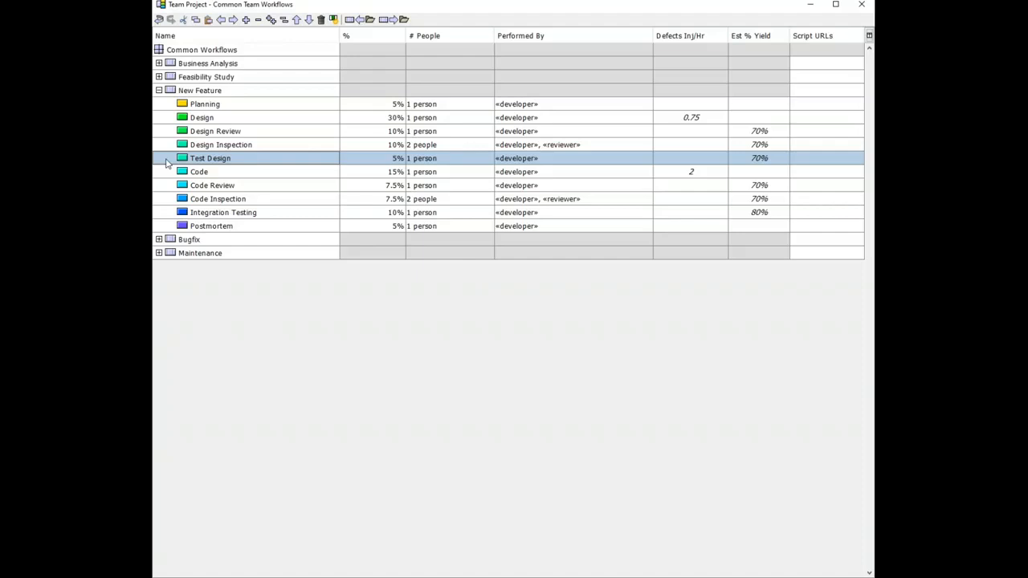
drag(397, 106, 397, 225)
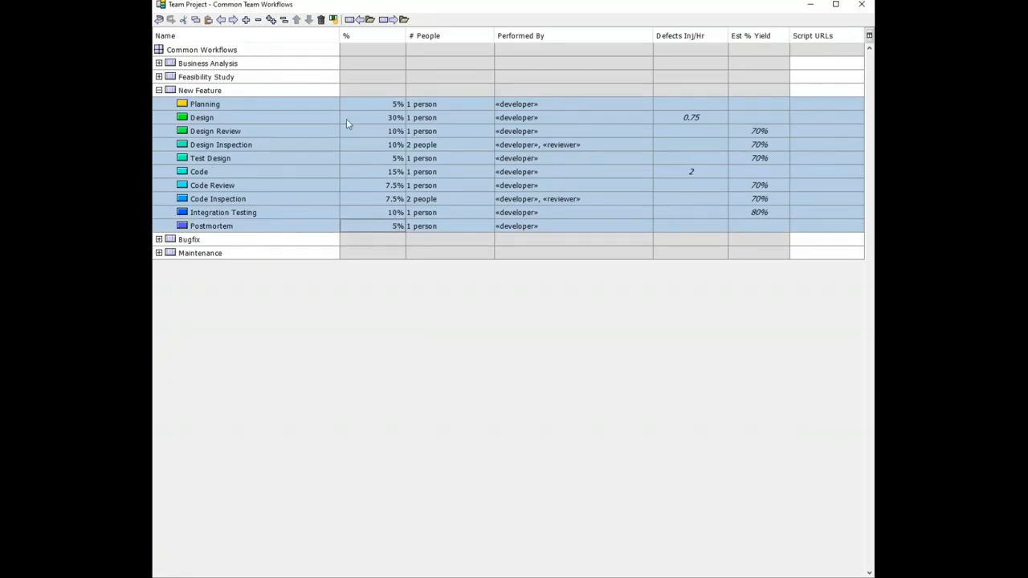
click(175, 162)
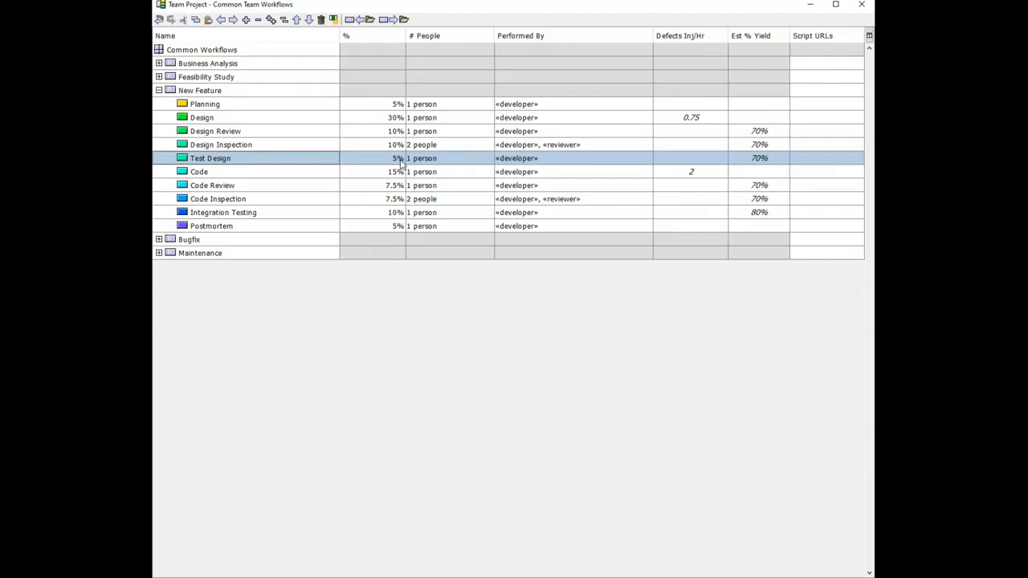
click(394, 108)
shift+click(395, 172)
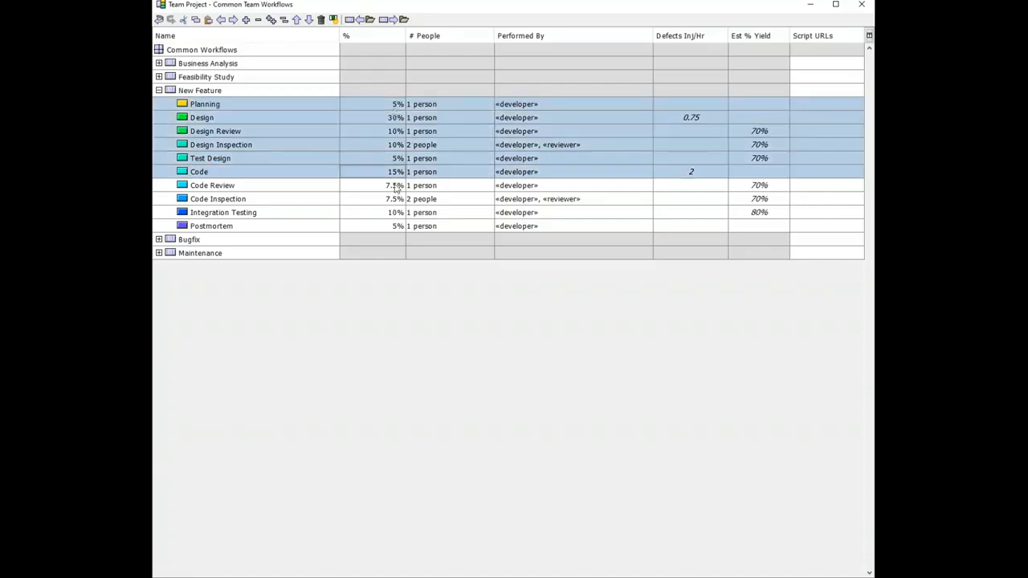
shift+click(398, 228)
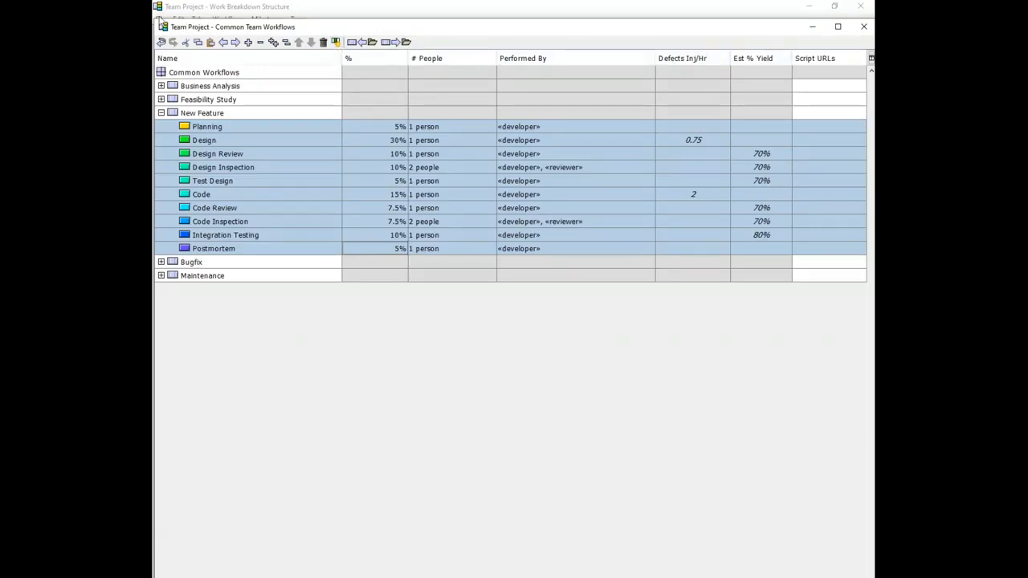
Step: Restore and shrink the workflow editor, review the additional workflow column options without changing them, and return to the WBS
drag(155, 20, 219, 83)
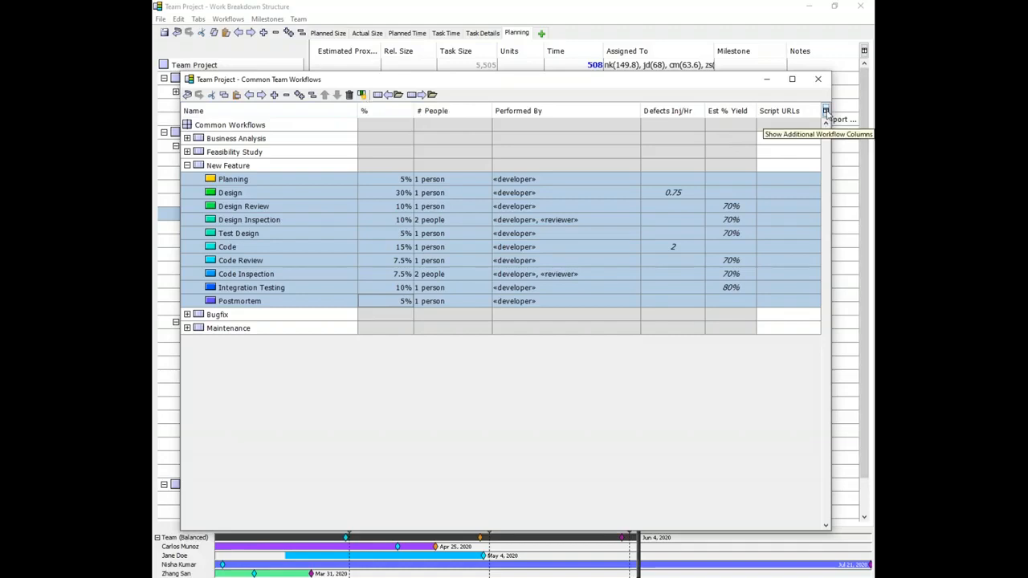
click(826, 112)
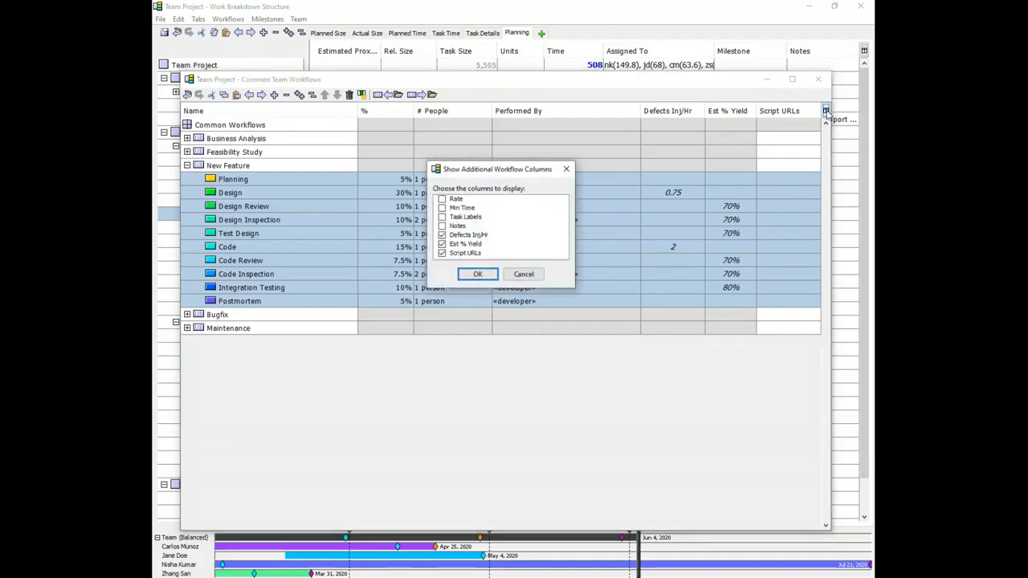
click(522, 276)
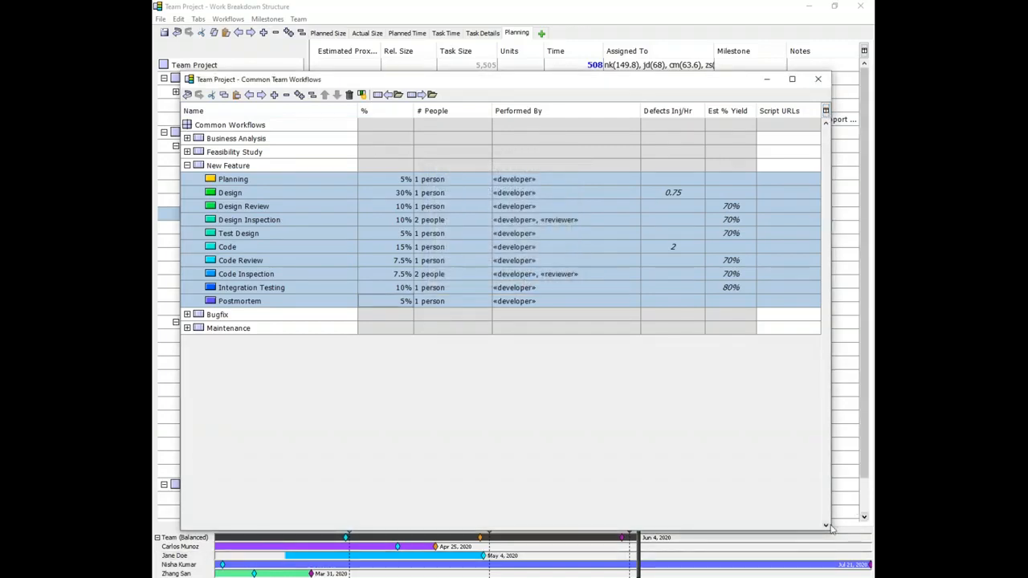
drag(827, 527, 660, 364)
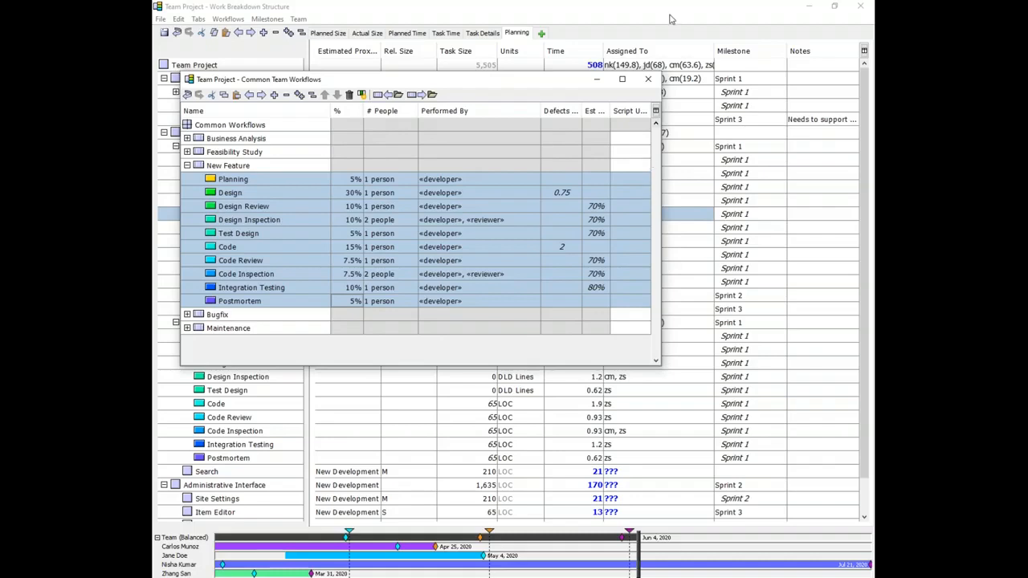
click(669, 14)
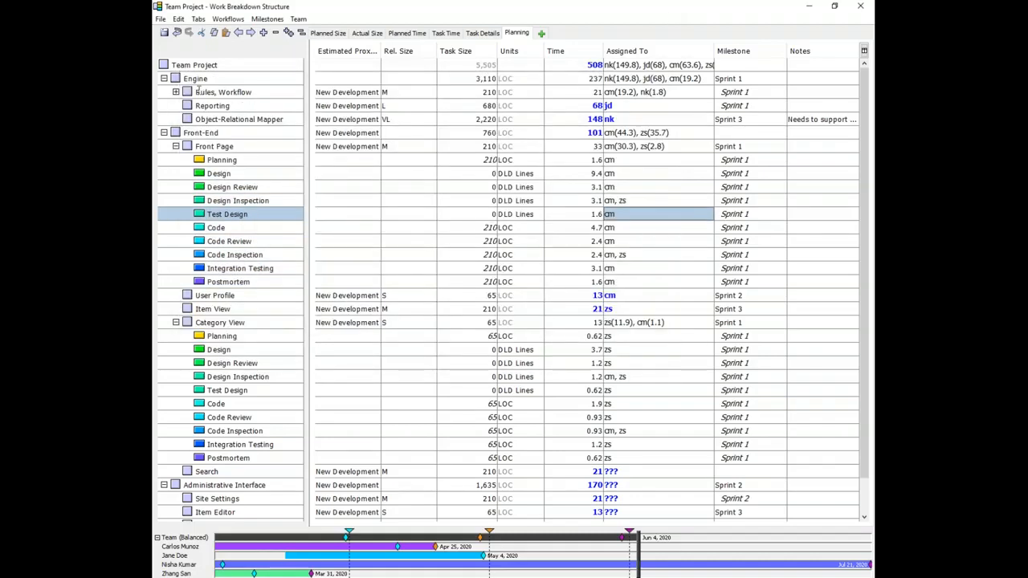
Step: Widen the WBS task-name pane, look through the Tabs menu, and narrow the pane again
drag(310, 68, 485, 72)
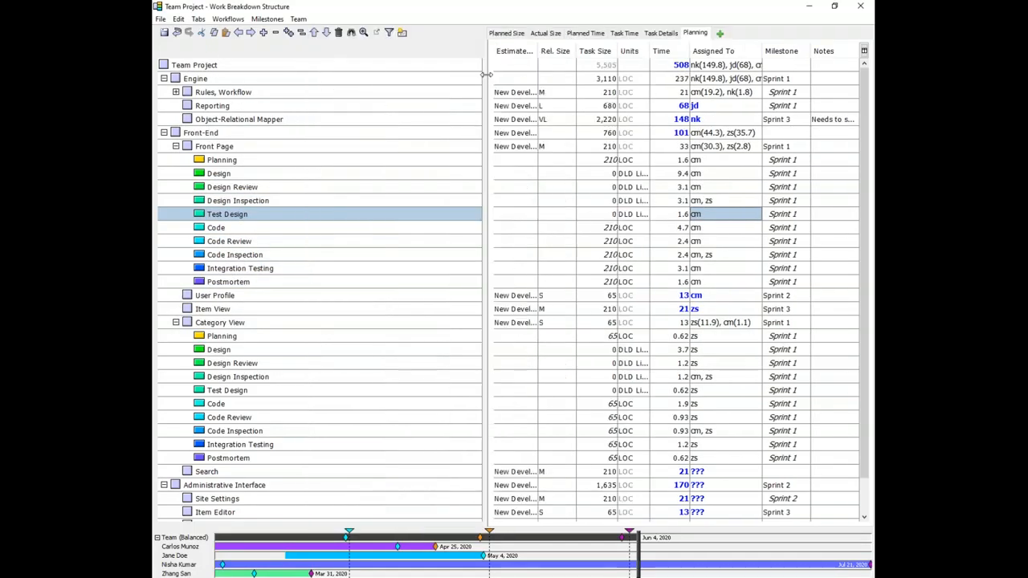
click(199, 19)
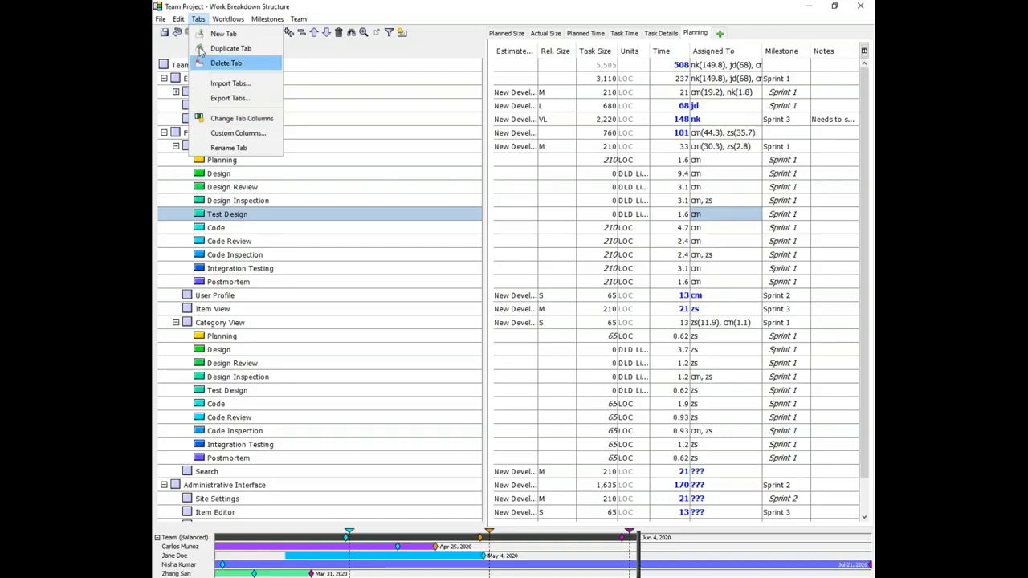
click(199, 21)
drag(489, 138, 351, 139)
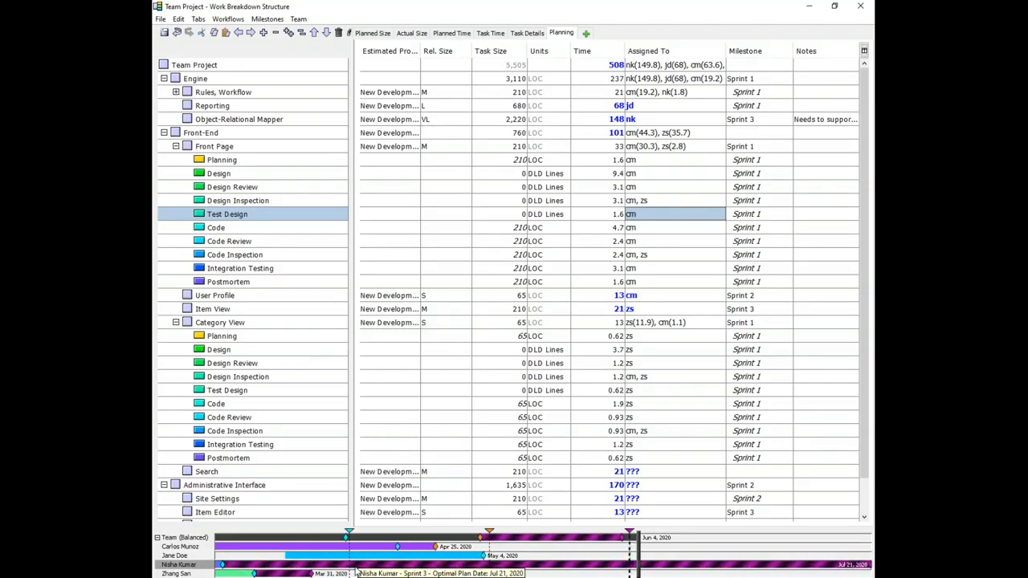
Step: Switch to the workflow editor and replace the New Feature workflow's Planning phase with a Personal PROBE Task
key(alt+Tab)
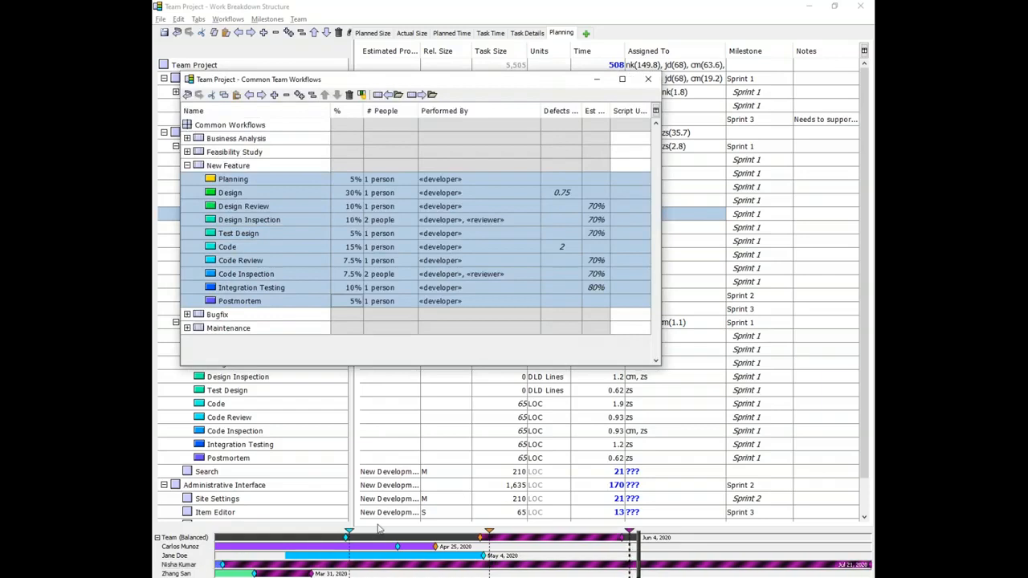
click(182, 183)
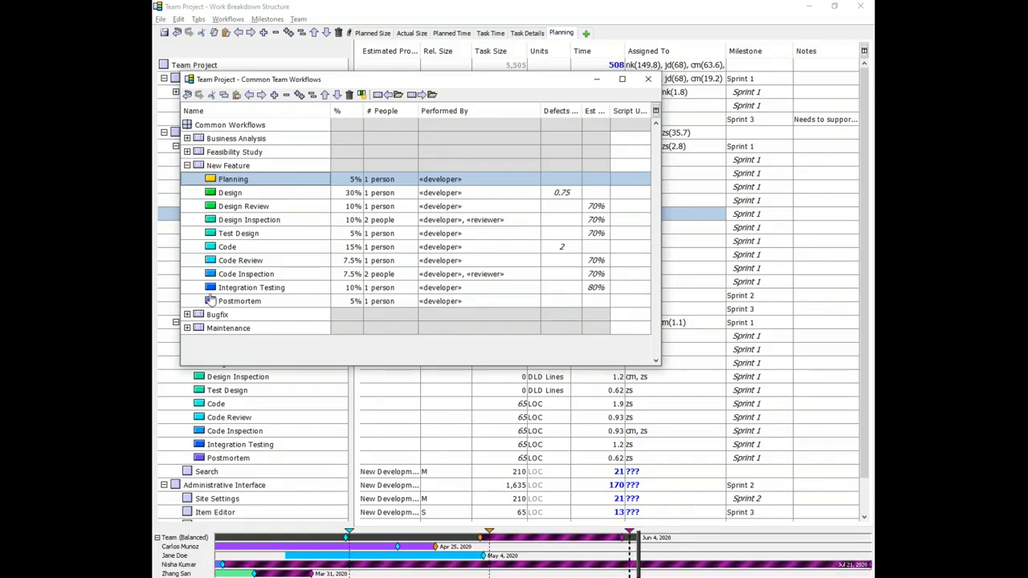
right_click(212, 238)
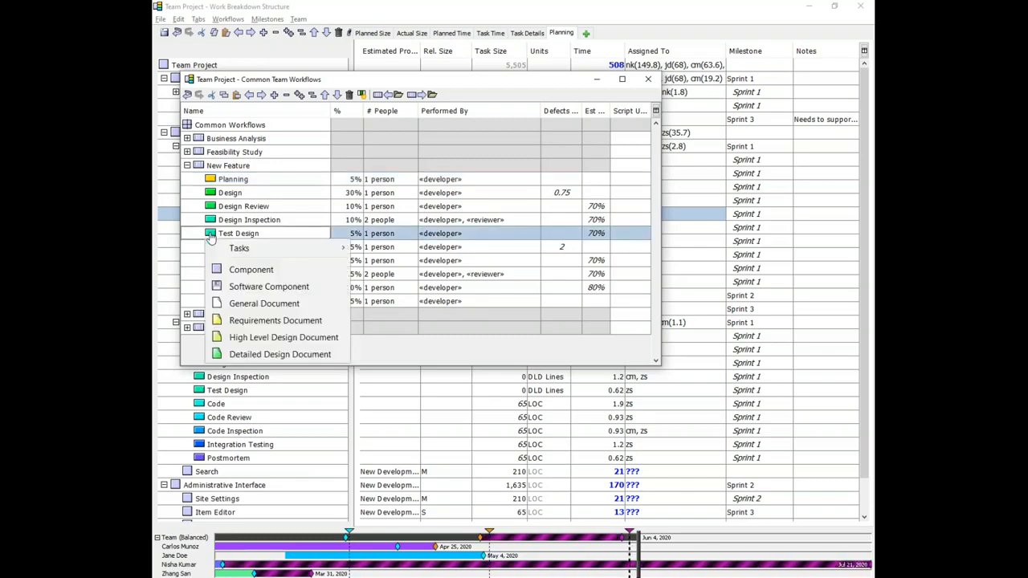
mouse_move(276, 251)
mouse_move(391, 251)
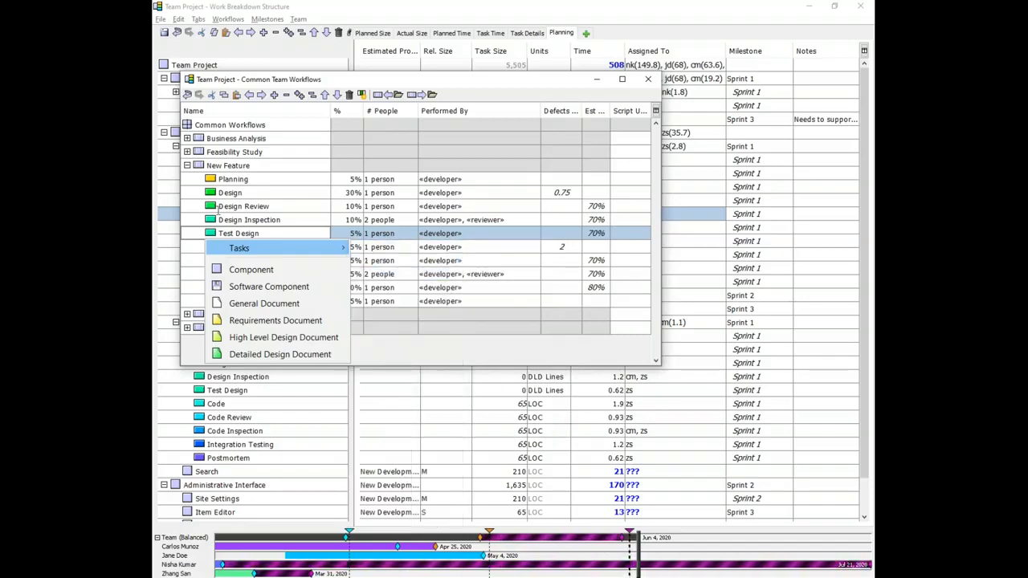
click(214, 184)
right_click(214, 185)
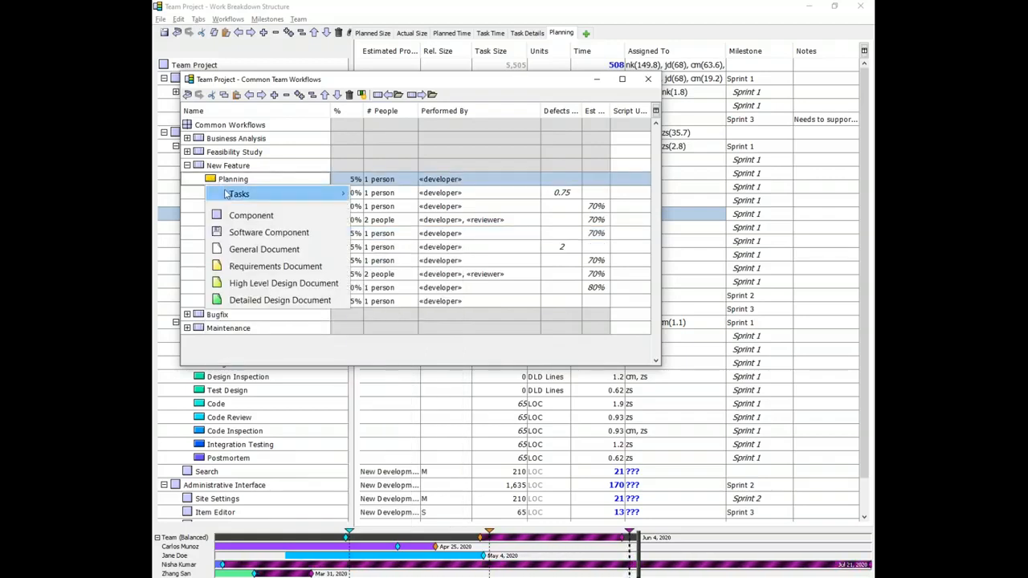
mouse_move(233, 194)
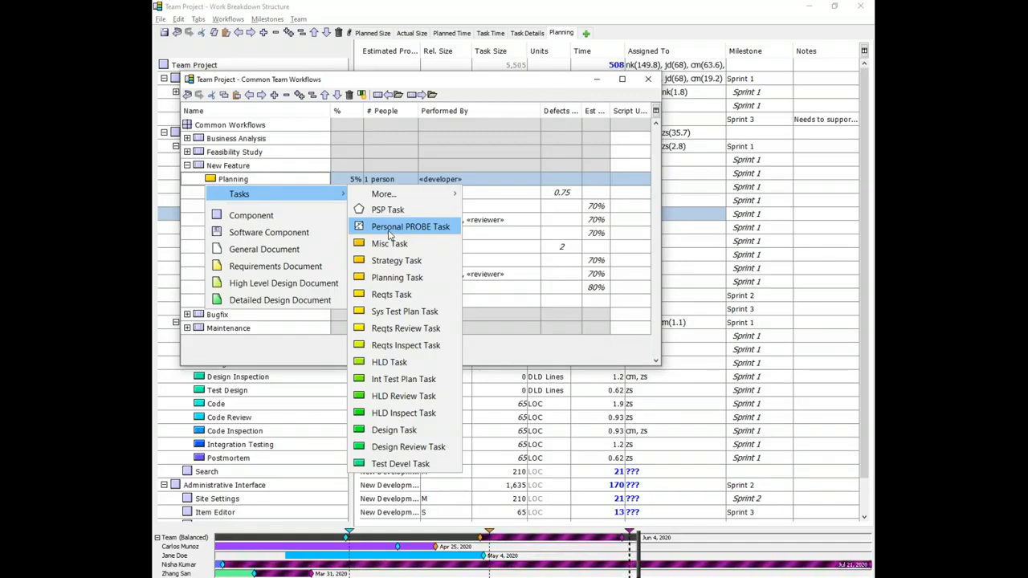
click(393, 231)
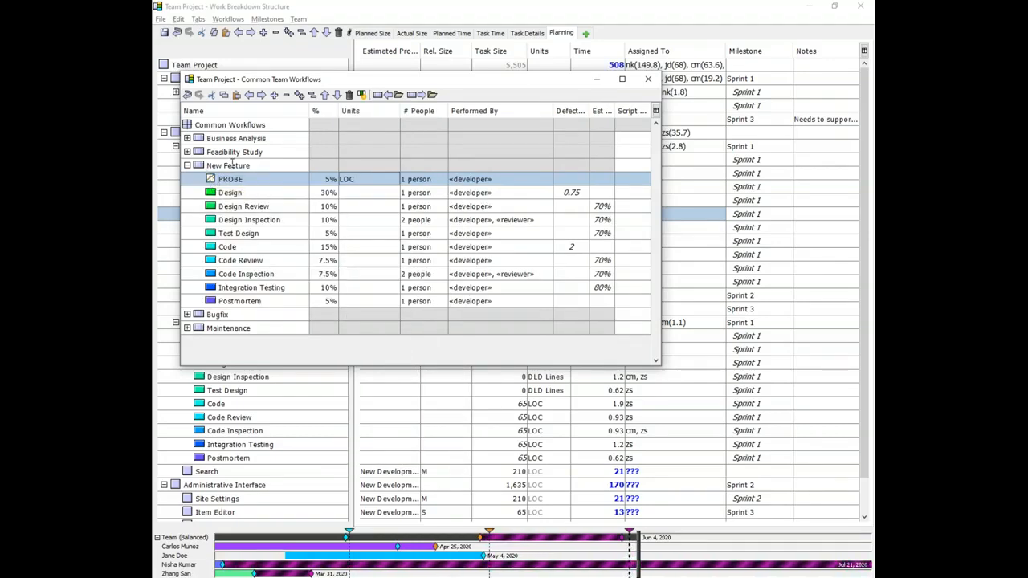
Step: Expand Business Analysis, insert a Personal PROBE Task as its first phase, and minimize the Work Breakdown Structure window
click(229, 165)
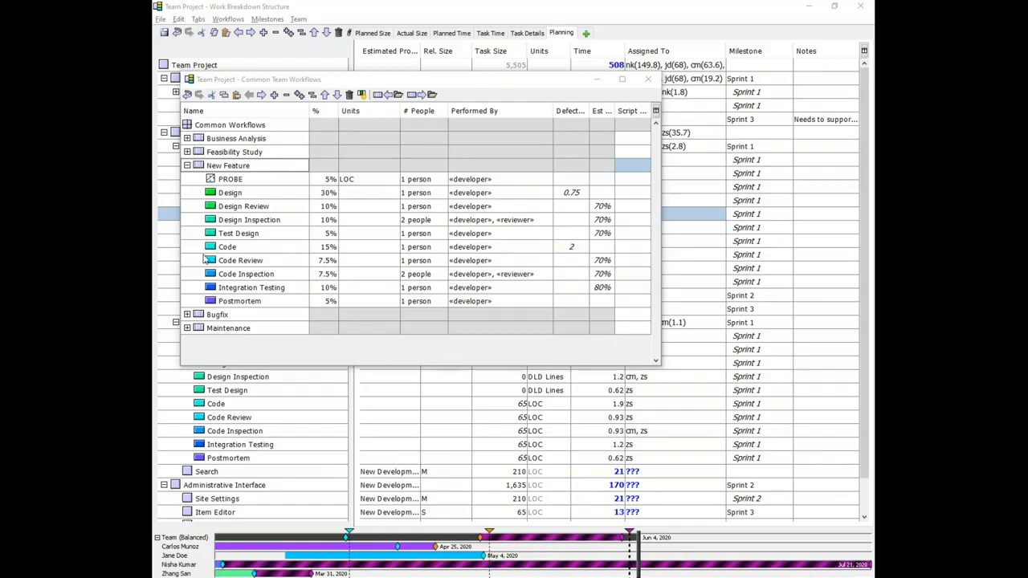
click(187, 138)
click(194, 157)
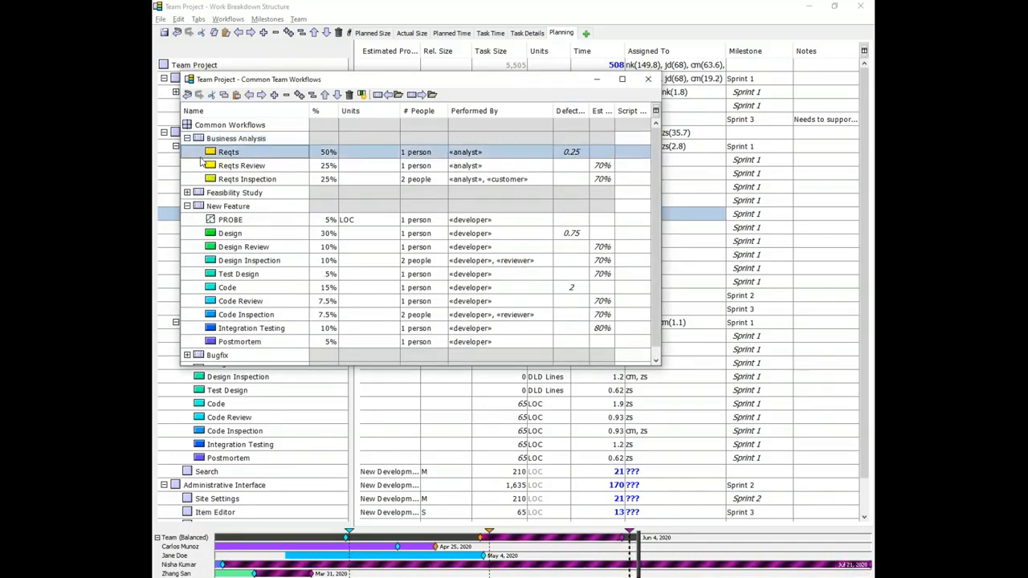
key(Return)
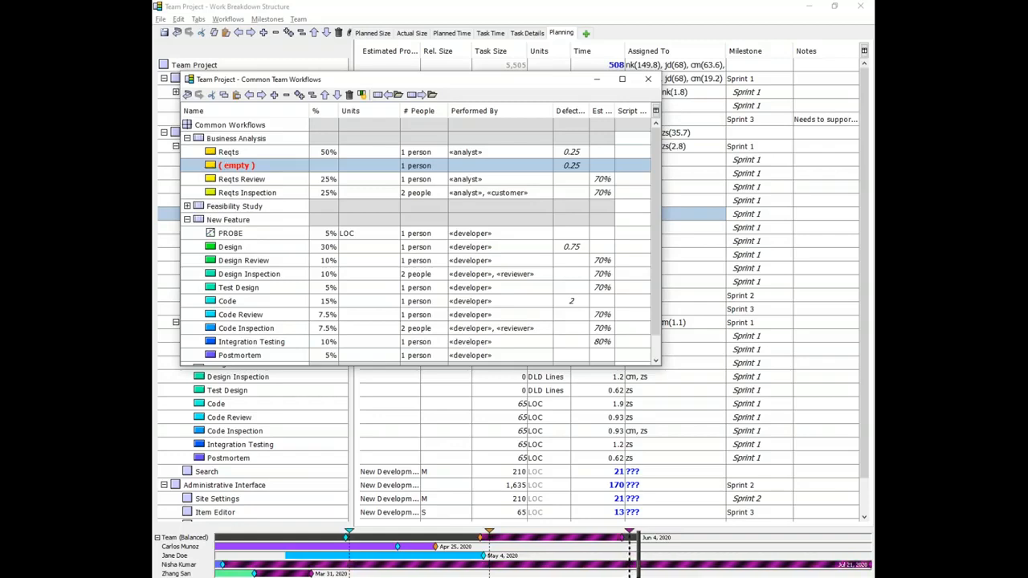
key(alt+Up)
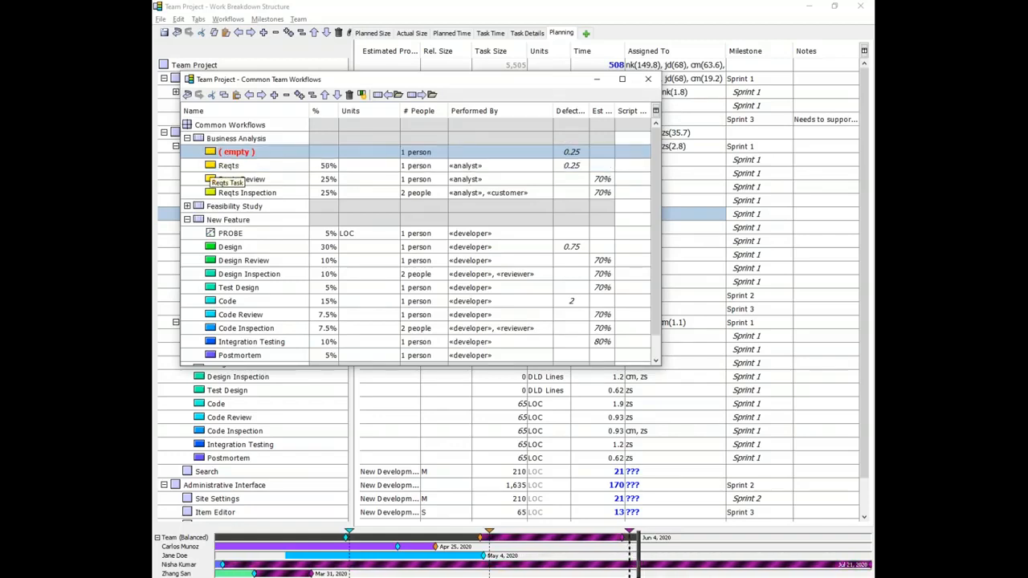
click(210, 152)
mouse_move(245, 166)
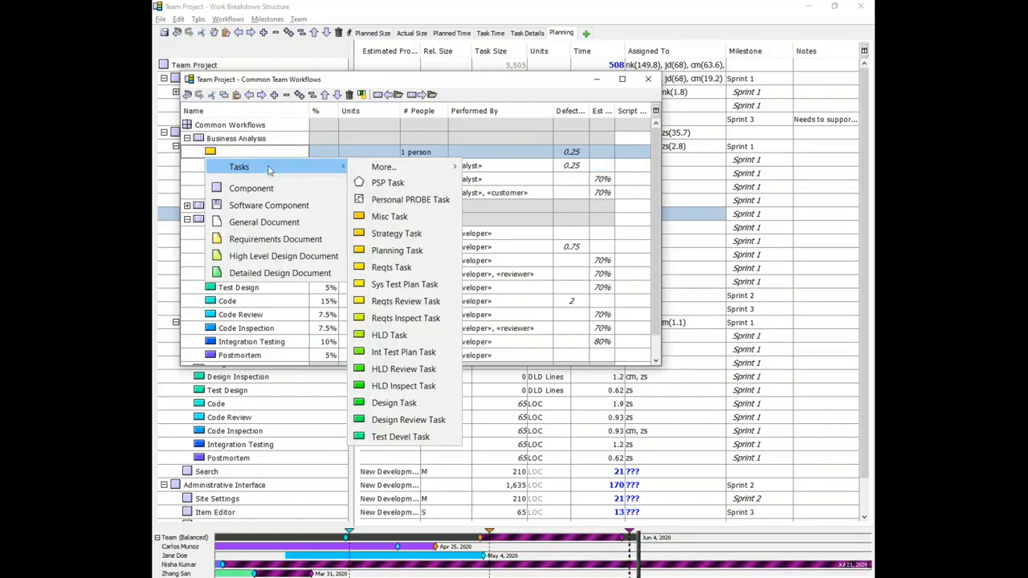
click(375, 201)
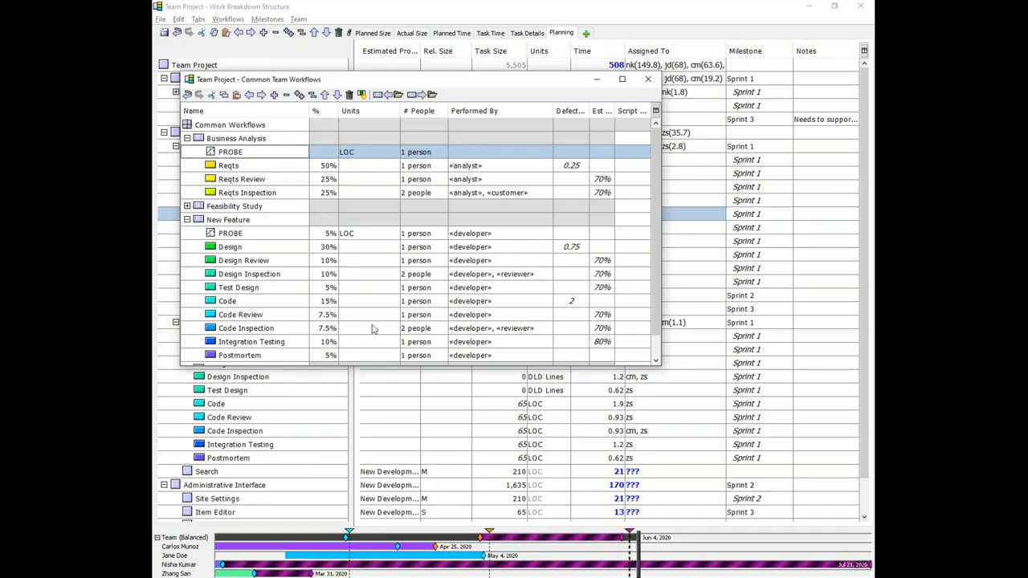
click(592, 539)
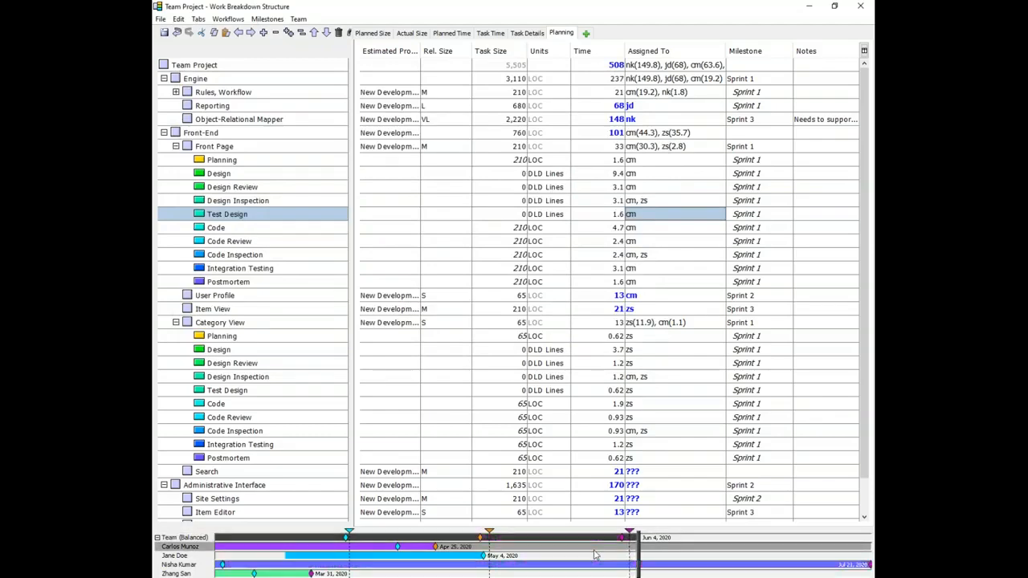
click(810, 7)
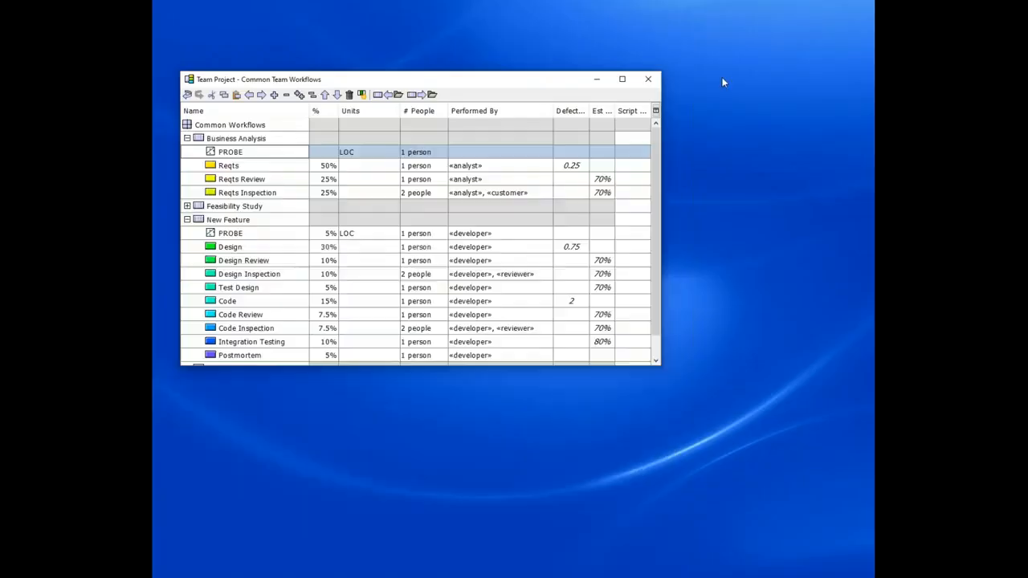